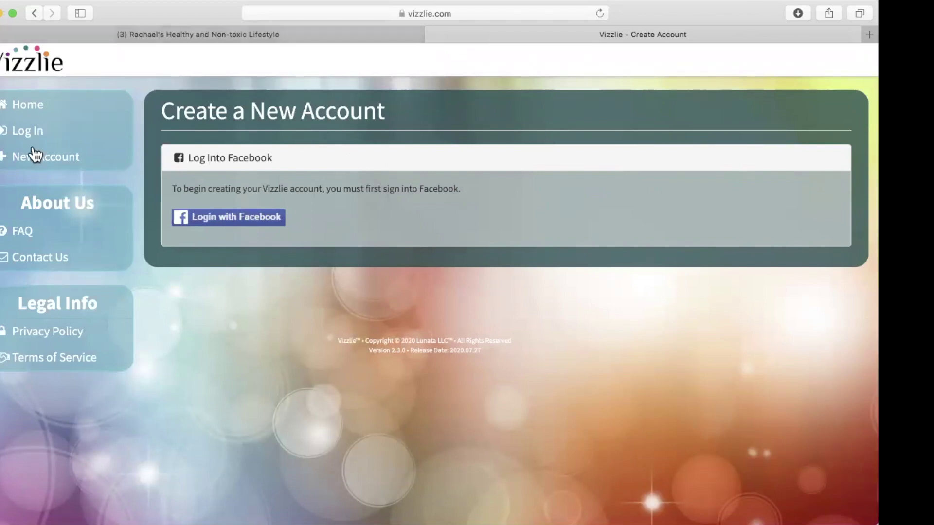
Step: Go to the FAQ page from About Us in the sidebar
click(26, 234)
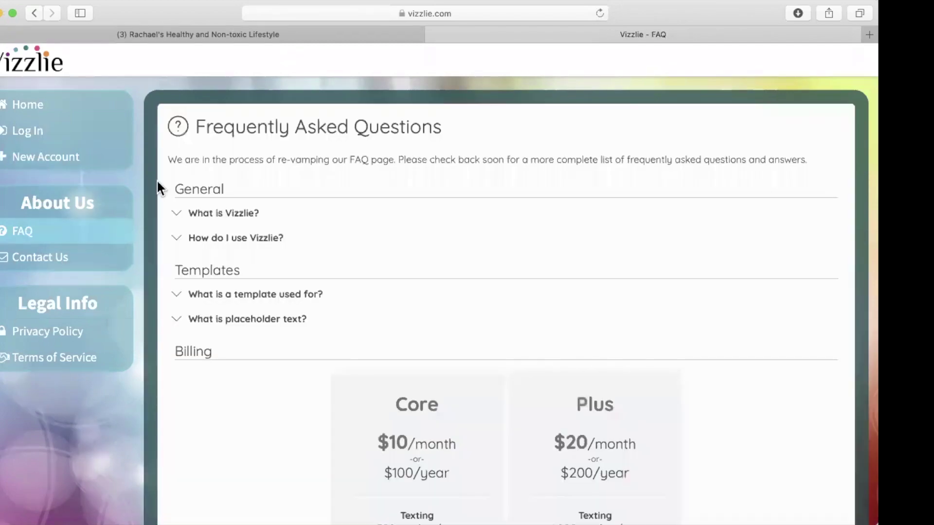
scroll(346, 225, down, 5)
scroll(345, 221, down, 1)
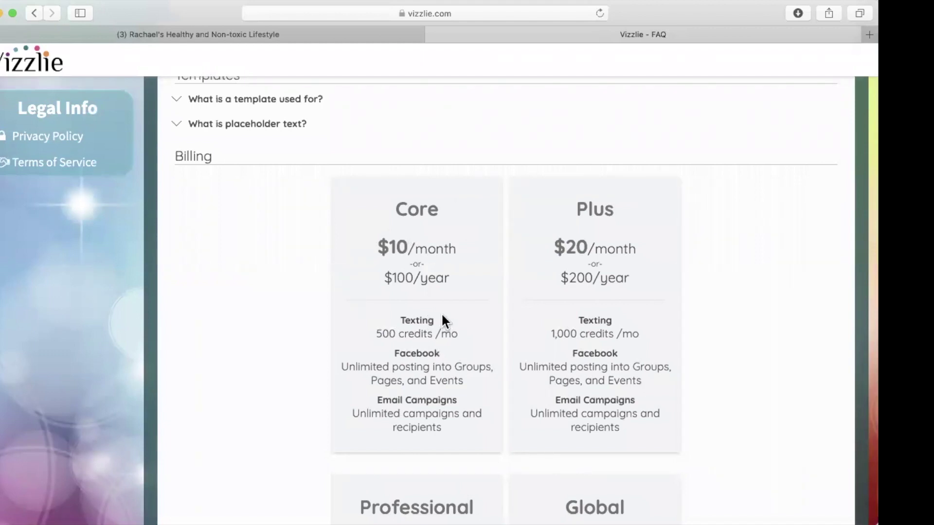
scroll(417, 307, down, 2)
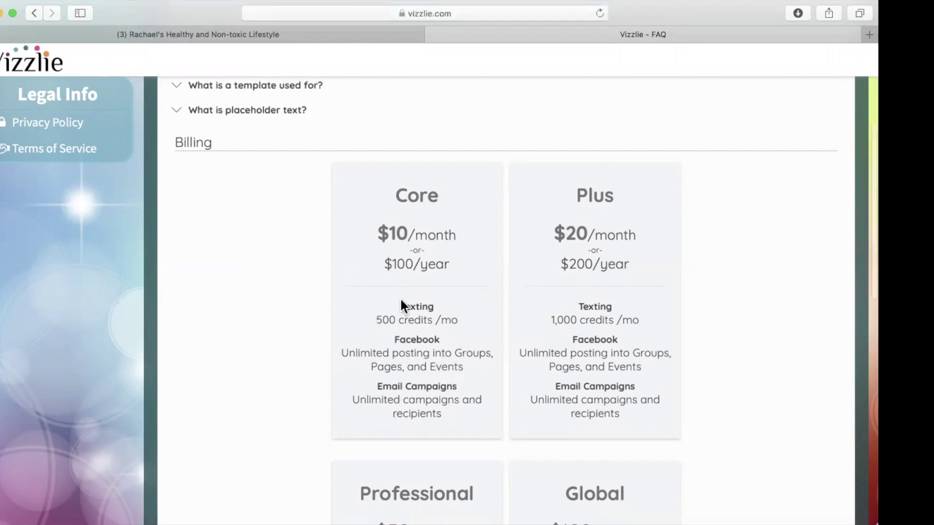
scroll(425, 263, up, 1)
scroll(425, 263, up, 5)
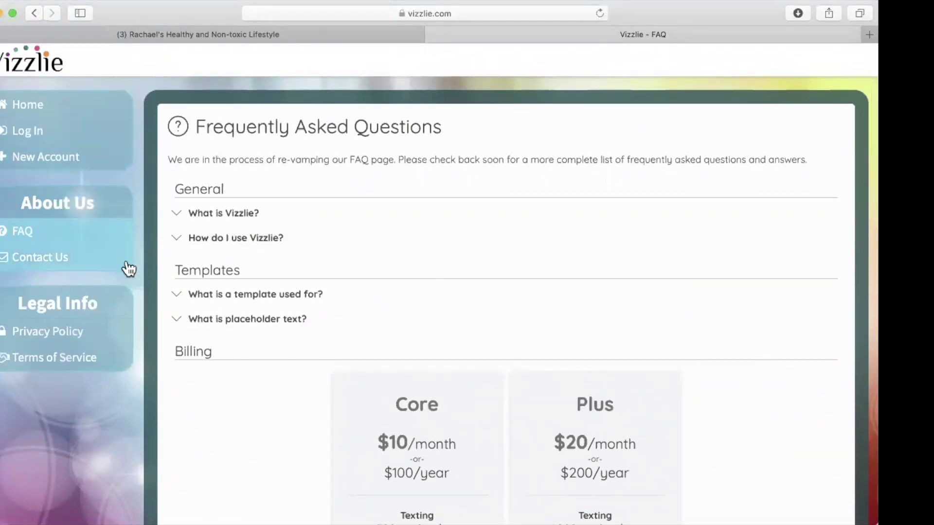
Step: Return to the Vizzlie home page from the sidebar
click(53, 115)
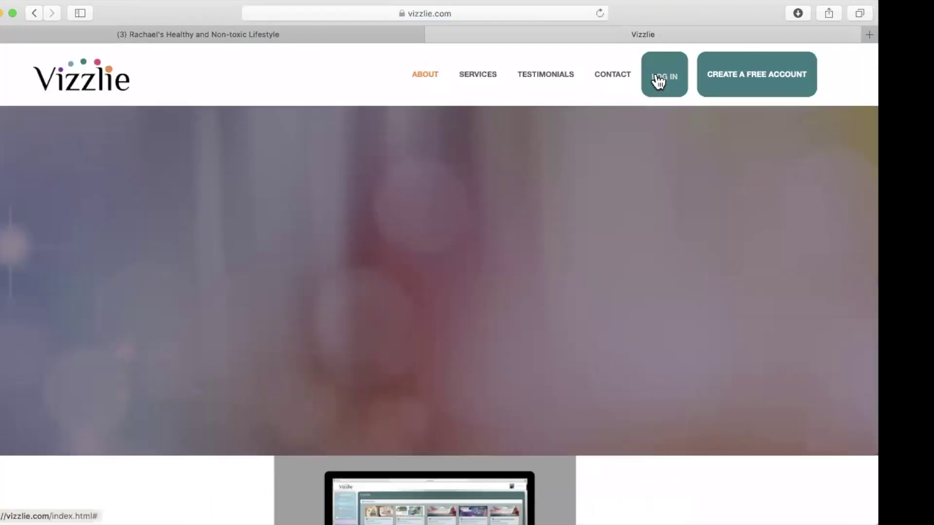
Step: Log in with Facebook, reach the Groups list, and switch to the Facebook group tab
click(659, 79)
click(435, 144)
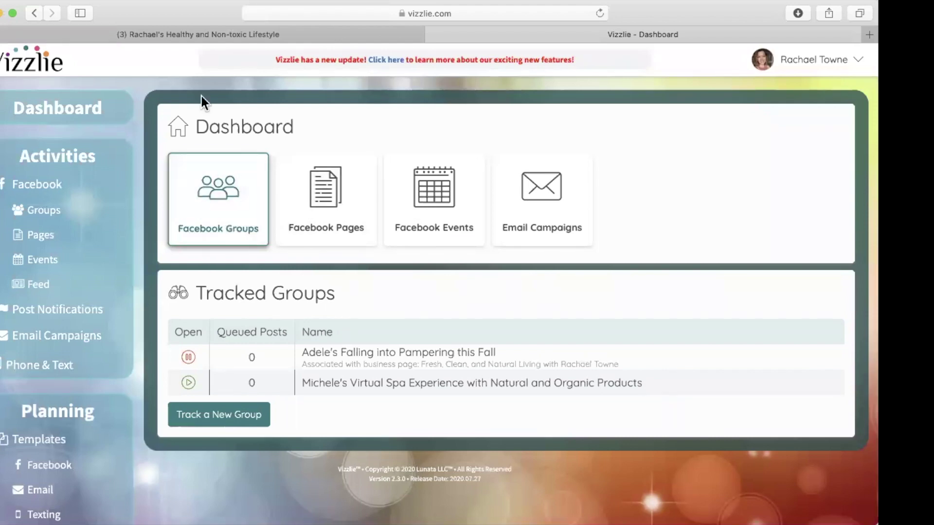
click(50, 210)
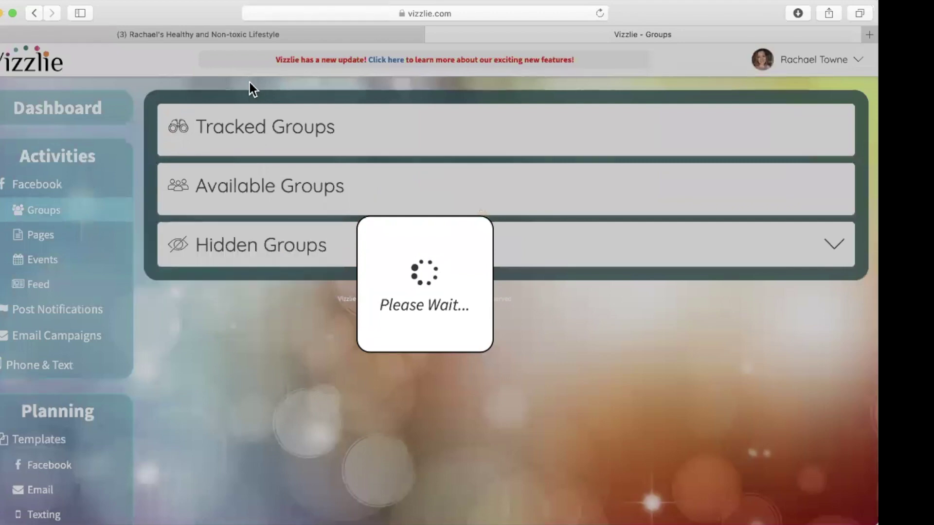
click(218, 33)
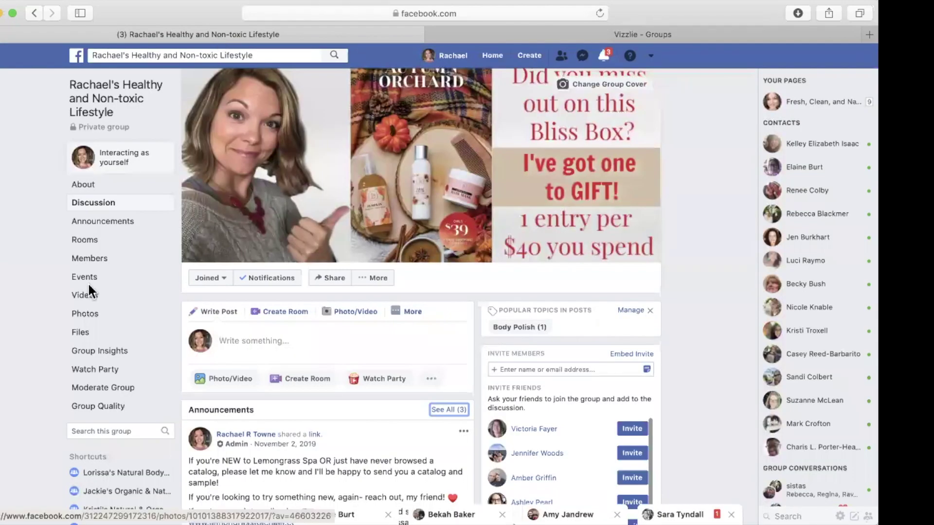
Step: Peek at the group's extra posting options and dismiss the post composer
click(409, 312)
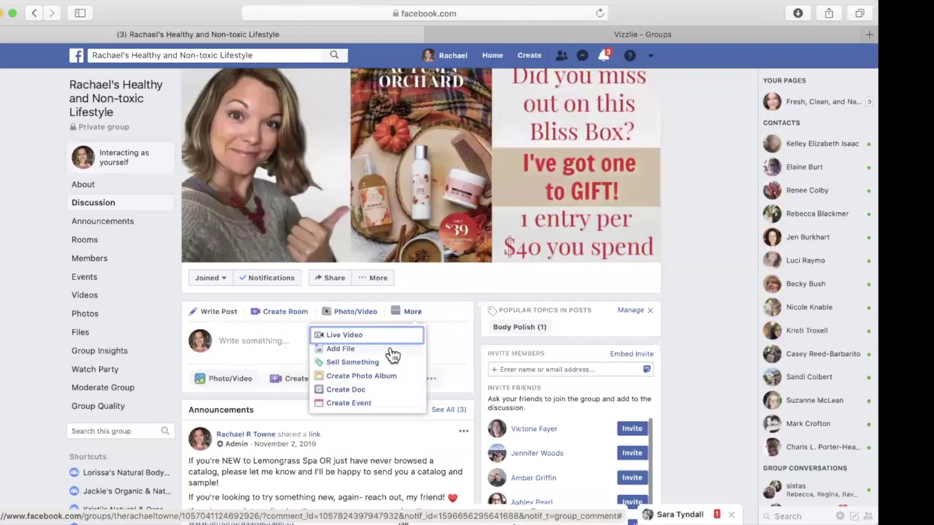
click(470, 292)
click(465, 313)
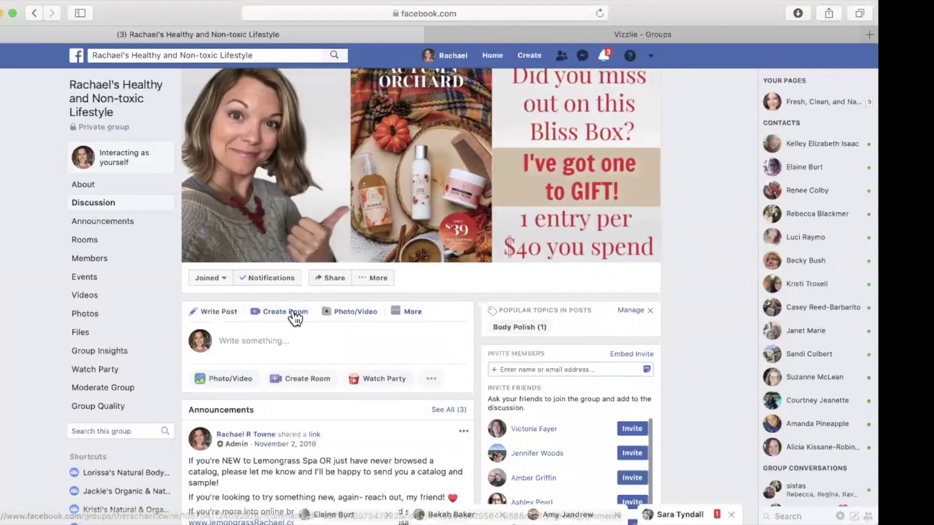
Step: Reach Edit Group Settings from More and start browsing apps to add
click(371, 284)
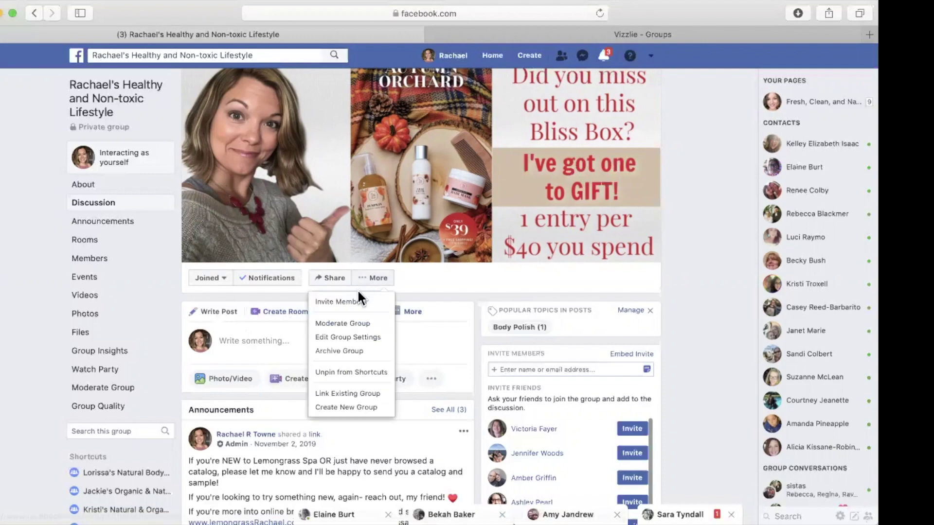
click(342, 339)
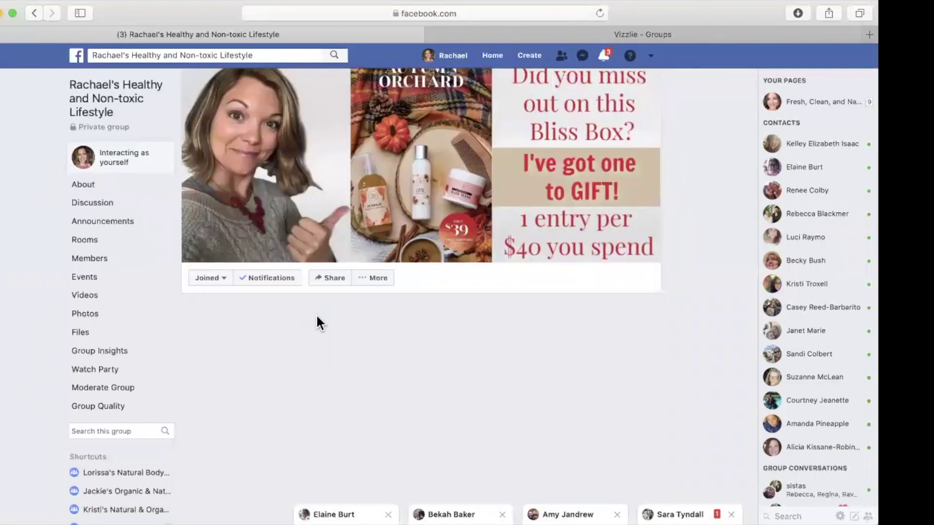
scroll(317, 317, down, 2)
scroll(316, 314, down, 5)
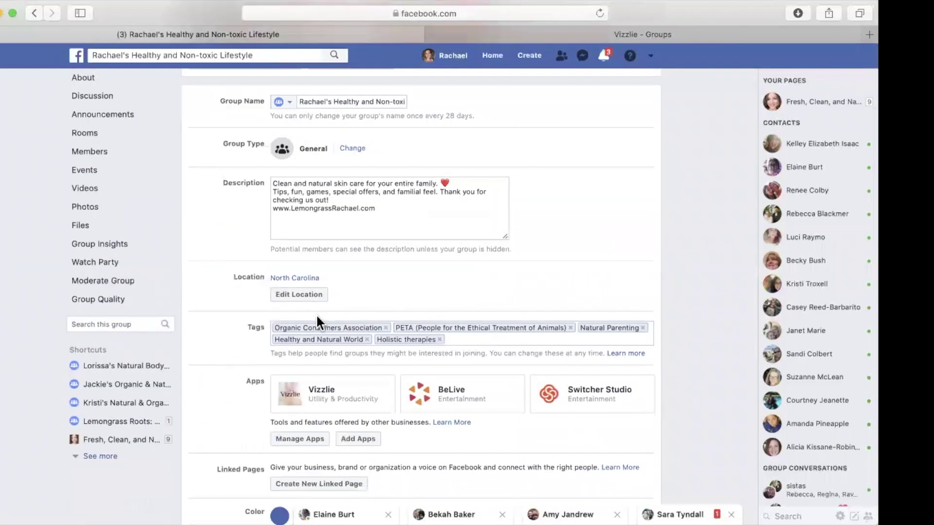
scroll(315, 314, down, 4)
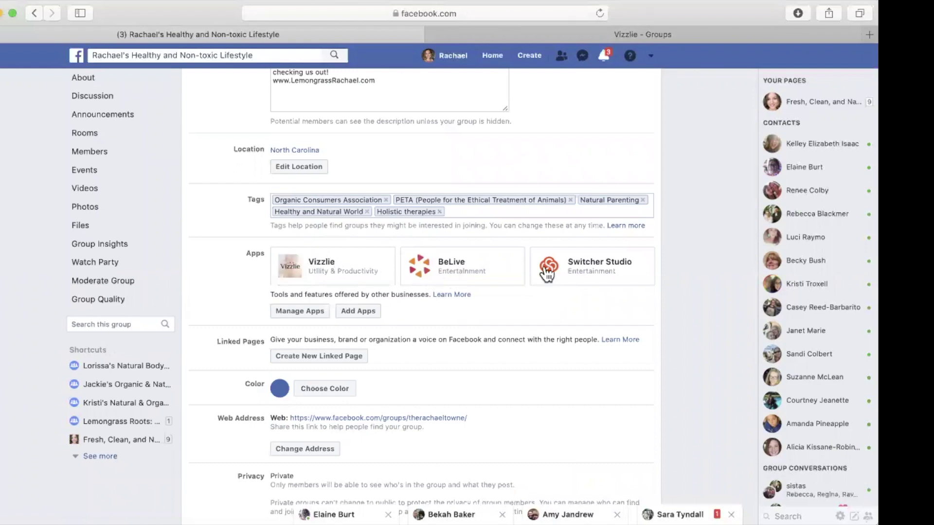
click(355, 317)
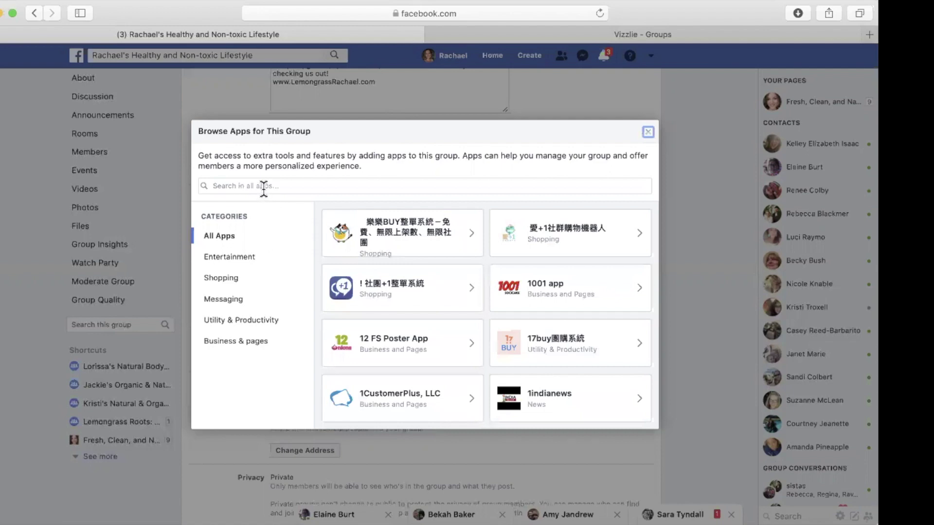
Step: Search for vizzlie, add the Vizzlie app to the group and close the confirmation
click(254, 186)
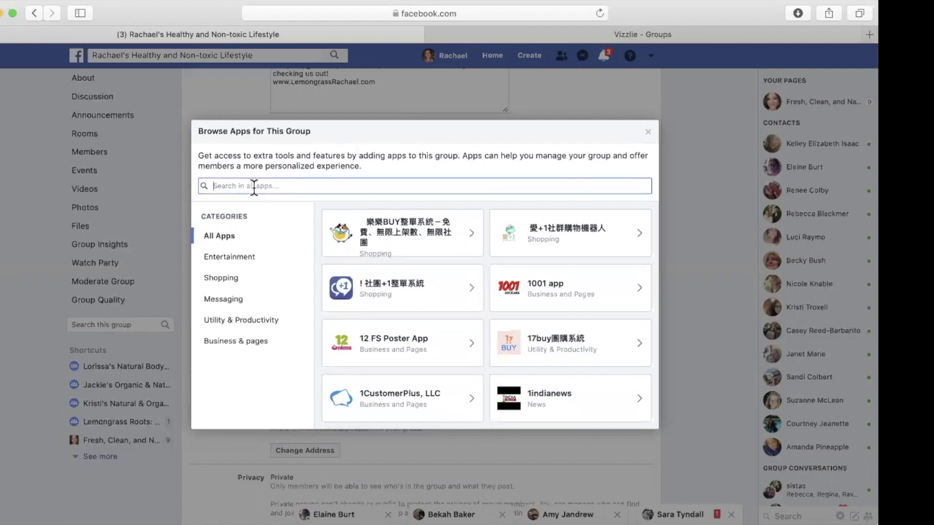
text(vizzlie)
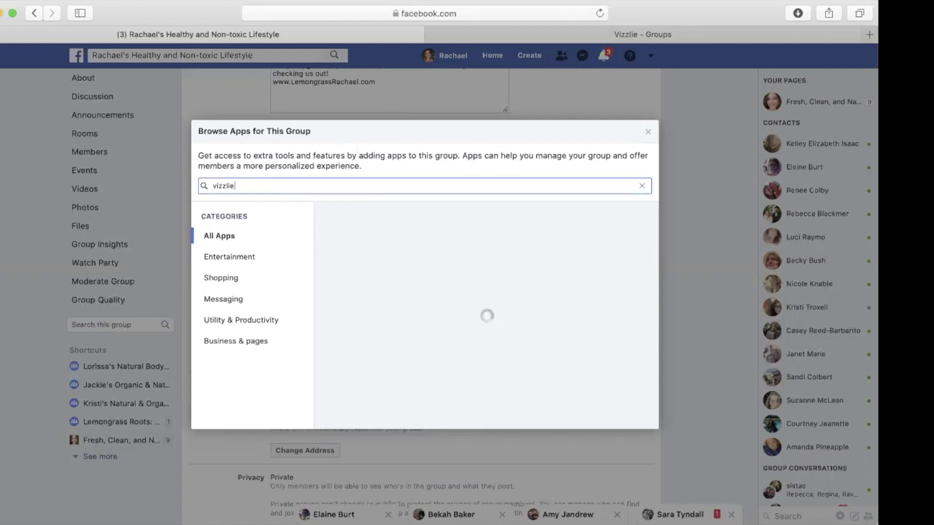
click(414, 239)
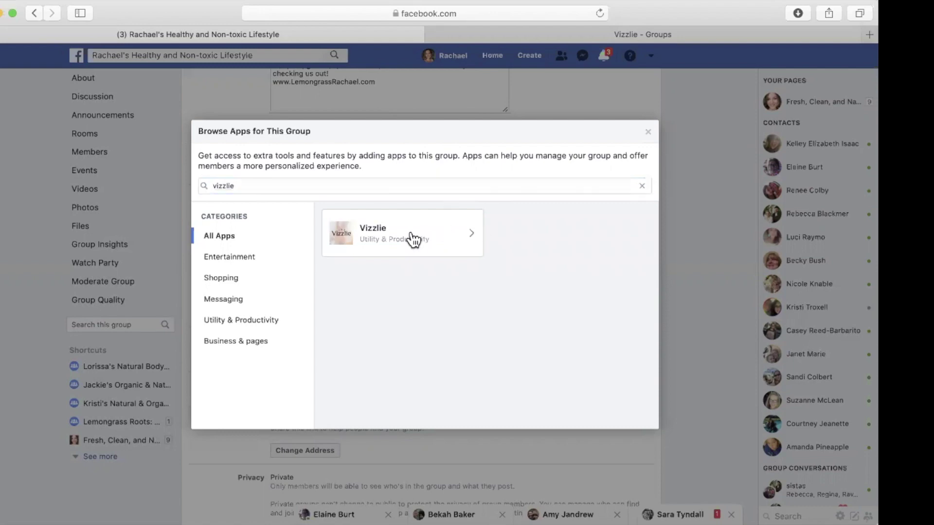
click(584, 327)
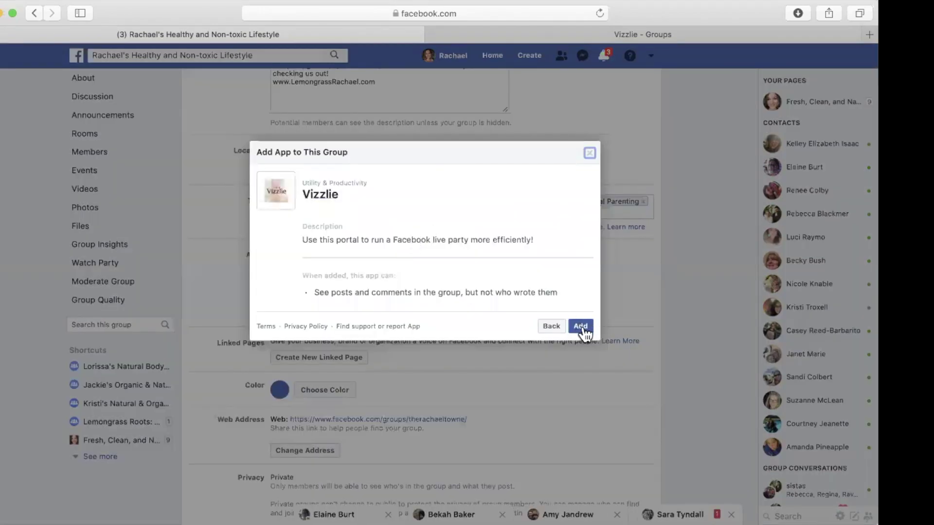
click(560, 248)
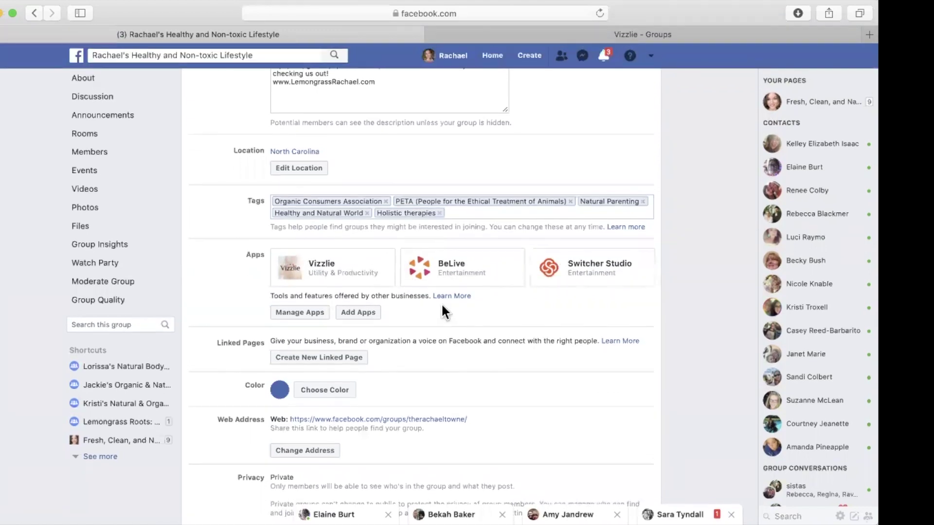
scroll(293, 470, down, 10)
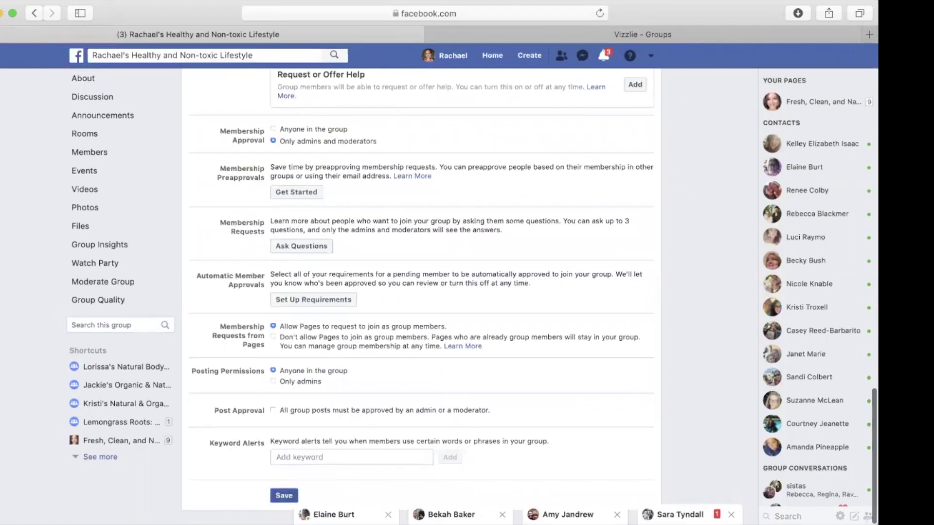
Step: Save the group's settings and switch to the Vizzlie Groups tab
click(283, 495)
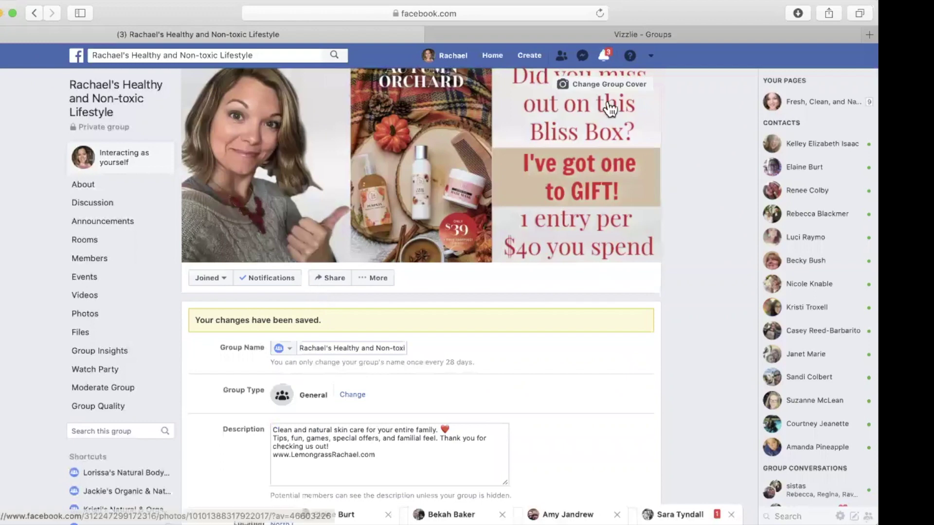
click(616, 36)
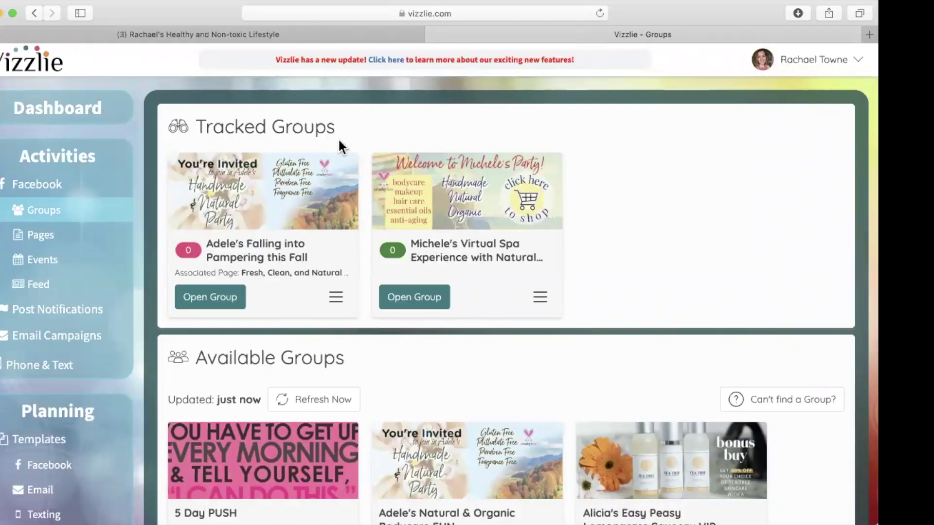
Step: Track Rachael's Healthy and Non-toxic Lifestyle group, confirm, and go to its overview
click(296, 36)
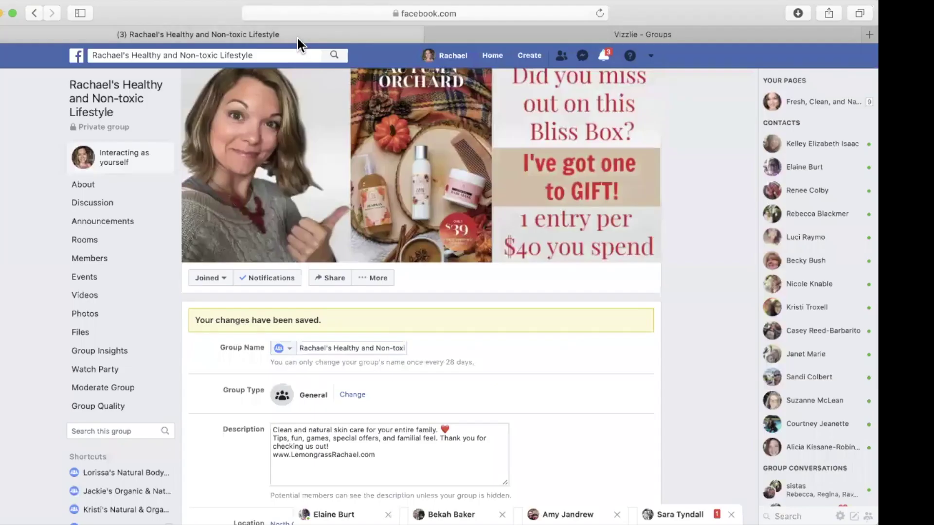
click(592, 42)
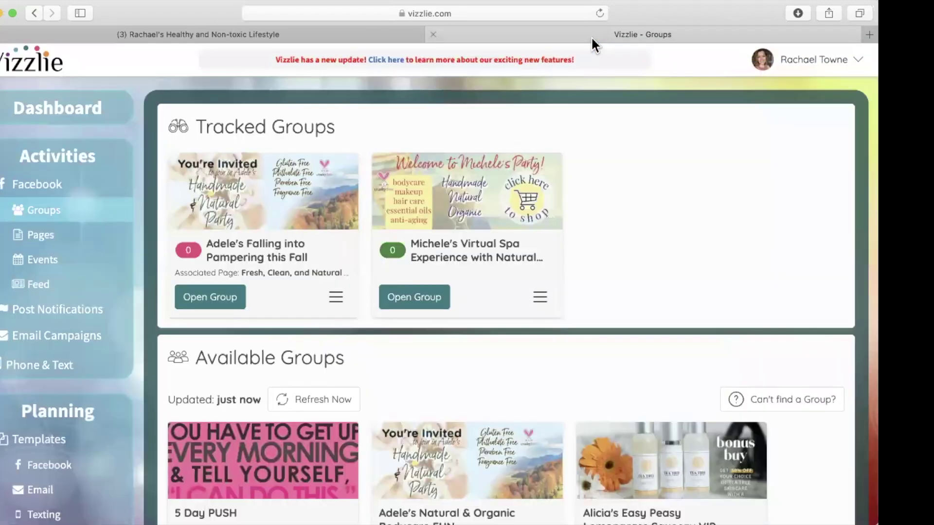
scroll(469, 345, down, 4)
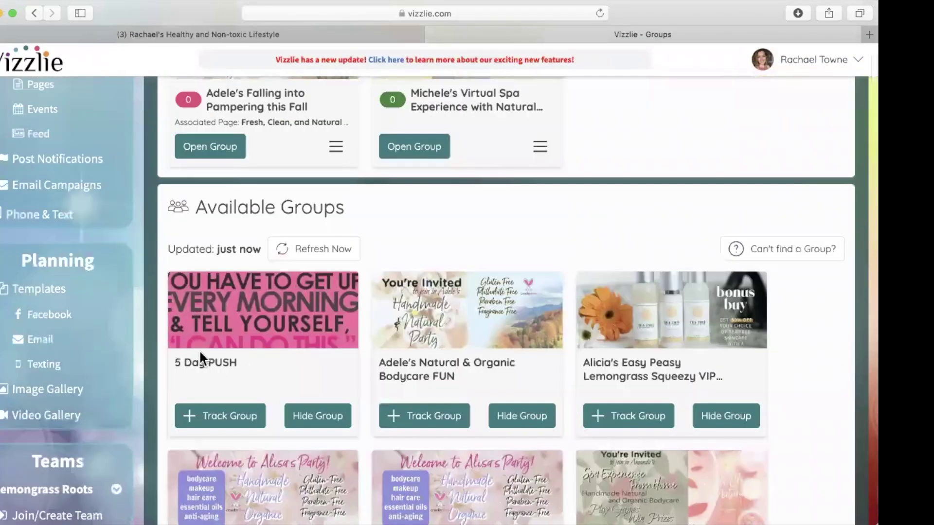
scroll(358, 361, down, 5)
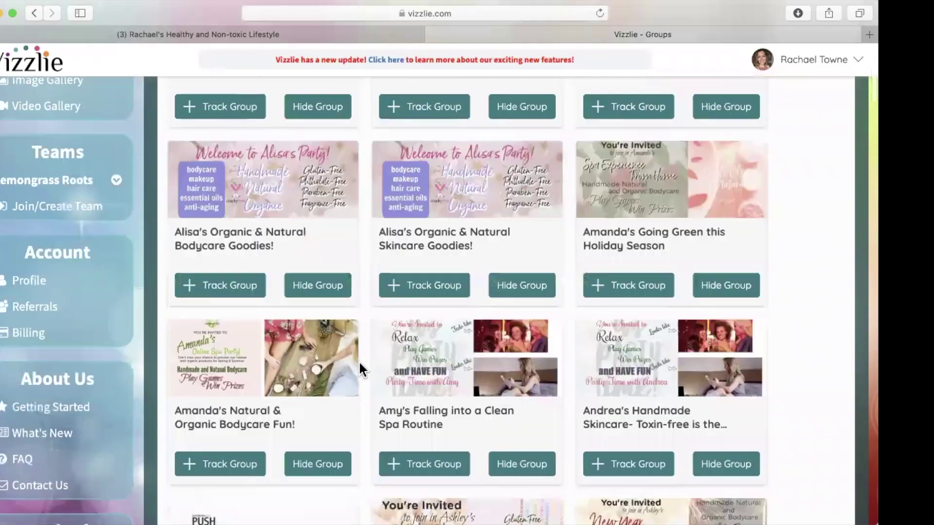
scroll(358, 360, down, 5)
scroll(358, 360, down, 5)
scroll(358, 361, down, 5)
scroll(358, 360, down, 5)
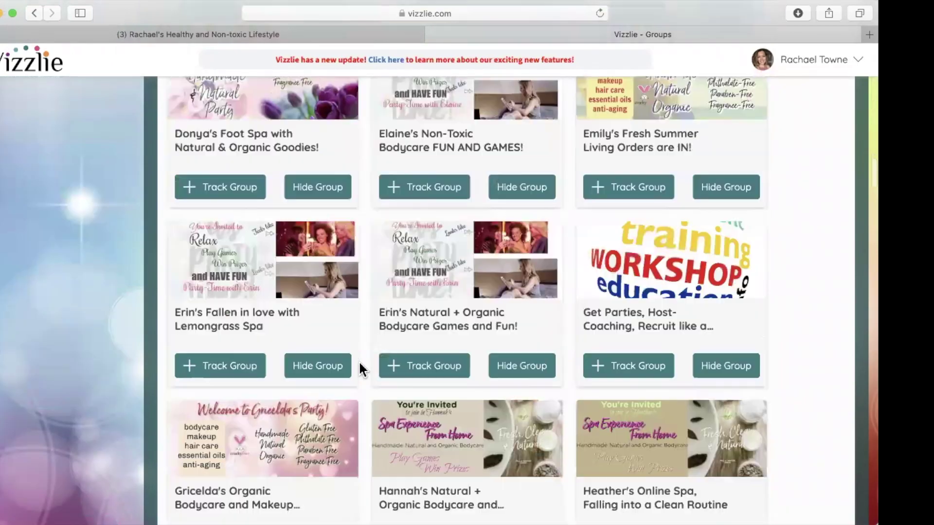
scroll(358, 361, down, 5)
scroll(358, 361, down, 3)
scroll(358, 361, down, 3)
scroll(358, 361, down, 3)
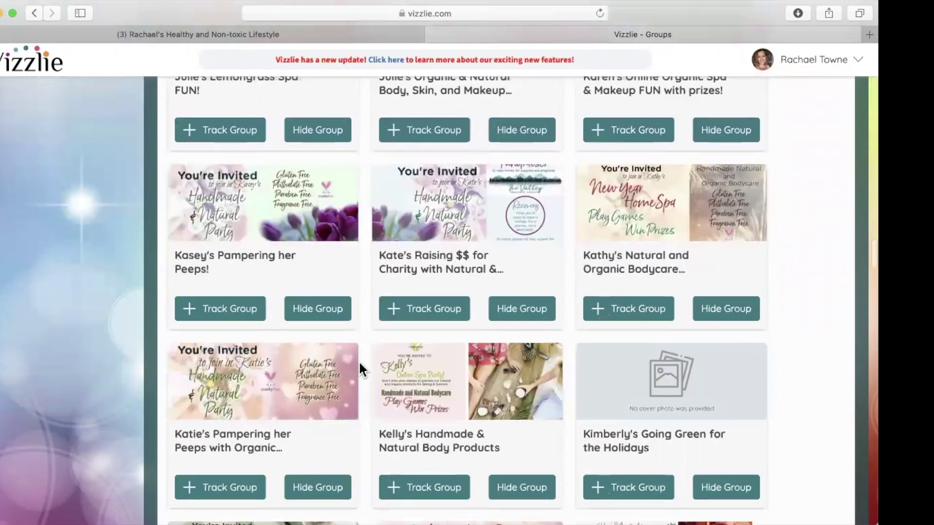
scroll(358, 361, down, 3)
scroll(358, 361, down, 3)
scroll(358, 361, down, 3)
scroll(358, 361, down, 3)
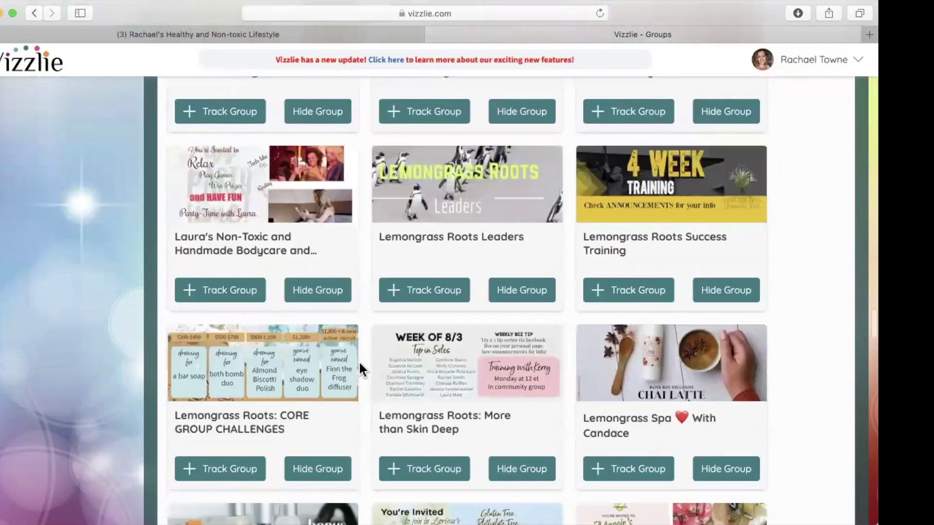
scroll(359, 361, down, 2)
scroll(359, 361, down, 3)
scroll(359, 360, down, 3)
scroll(359, 369, down, 2)
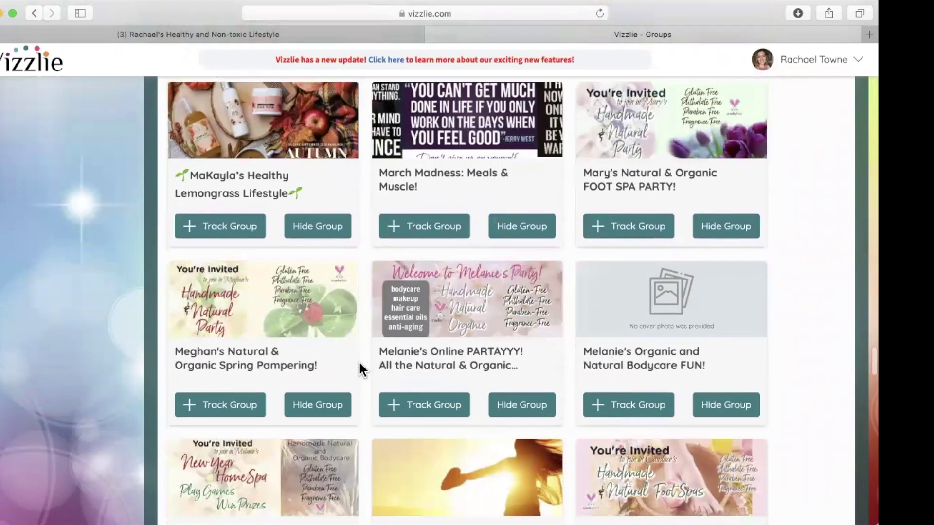
scroll(359, 370, down, 5)
scroll(359, 369, down, 3)
scroll(359, 369, down, 2)
scroll(360, 369, down, 2)
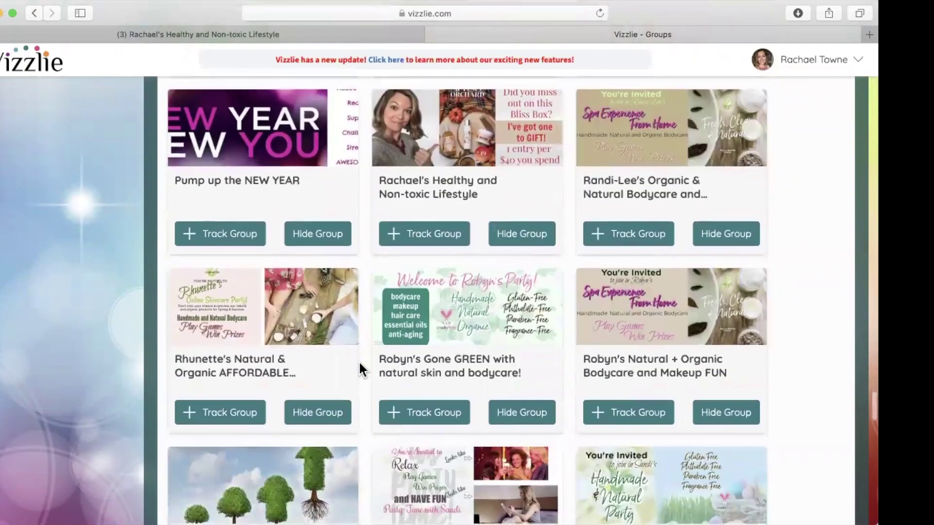
click(428, 241)
click(538, 203)
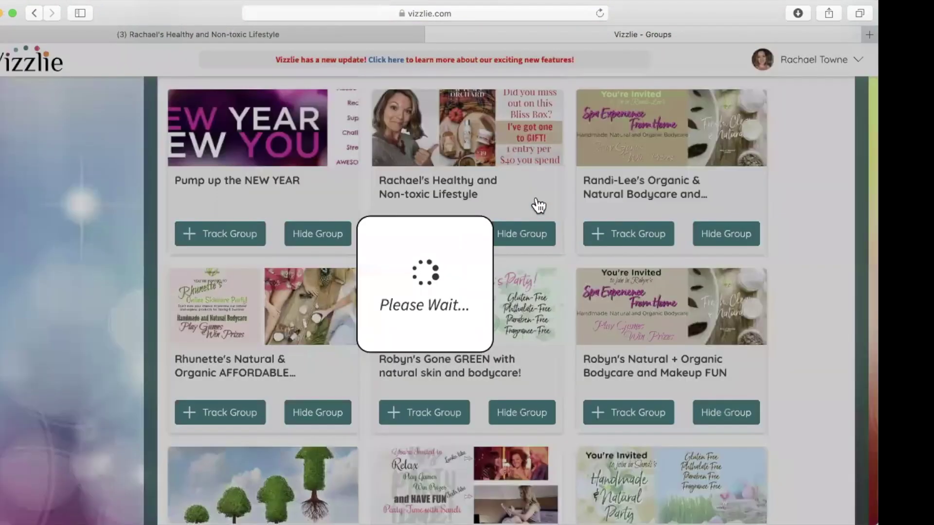
scroll(538, 205, up, 3)
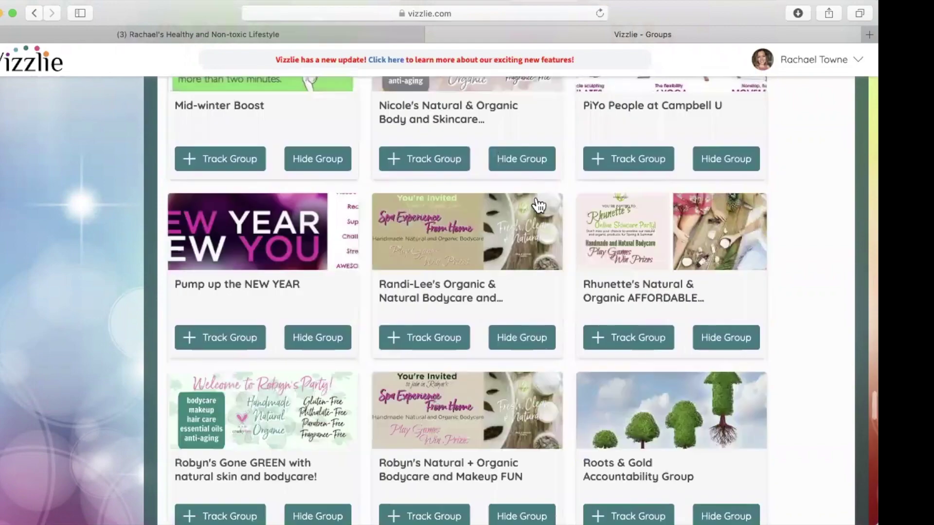
scroll(537, 205, up, 10)
scroll(538, 204, up, 10)
scroll(538, 204, up, 10)
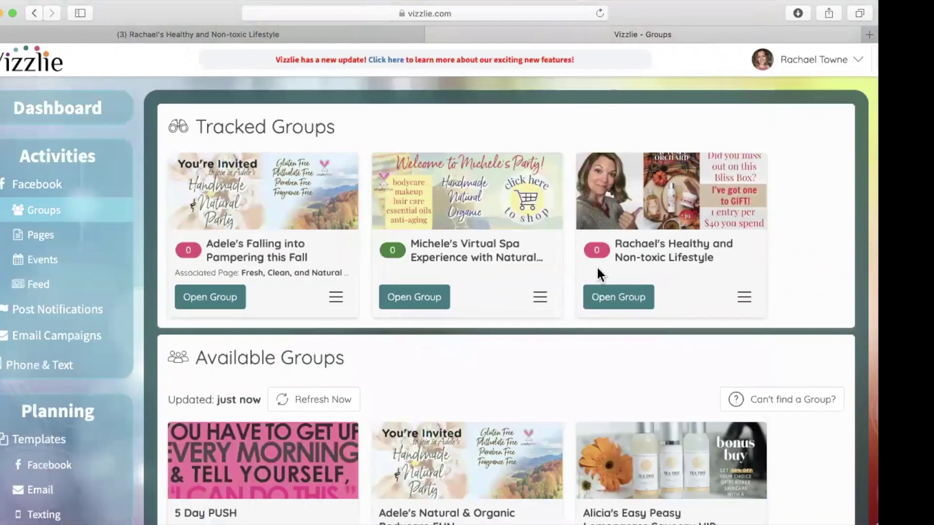
click(615, 296)
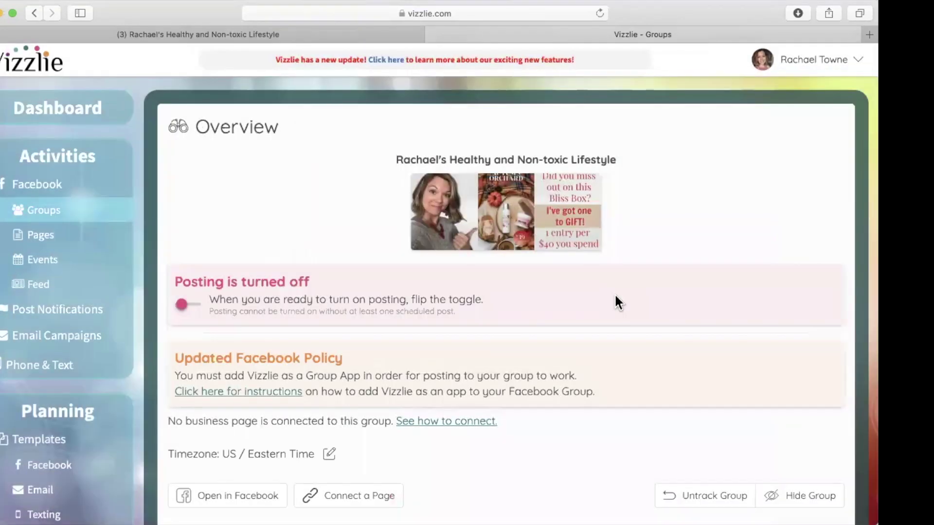
scroll(384, 385, down, 5)
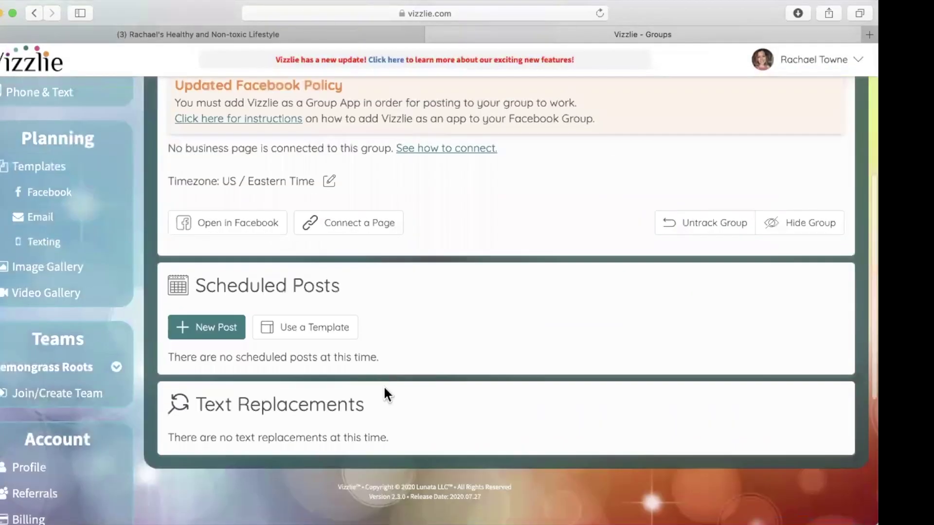
Step: Start a new scheduled post from the group's Scheduled Posts section
click(210, 335)
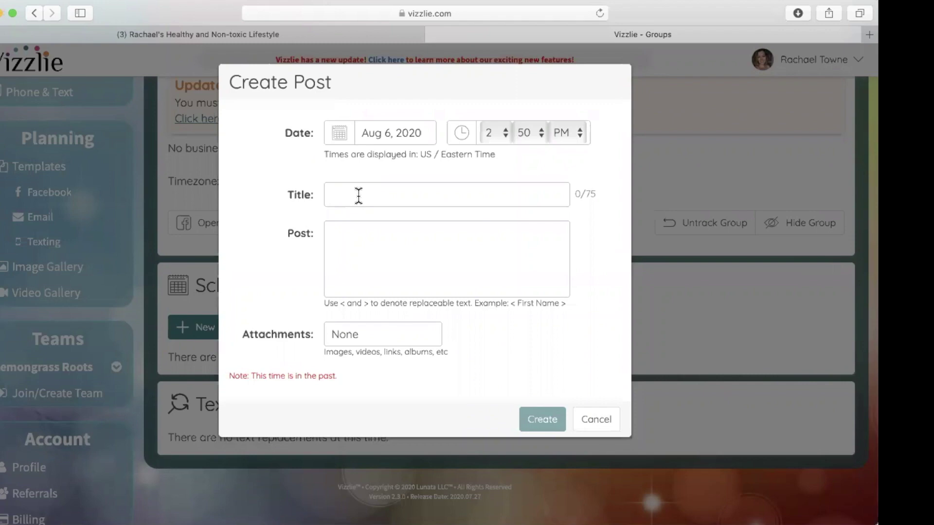
text(welcome)
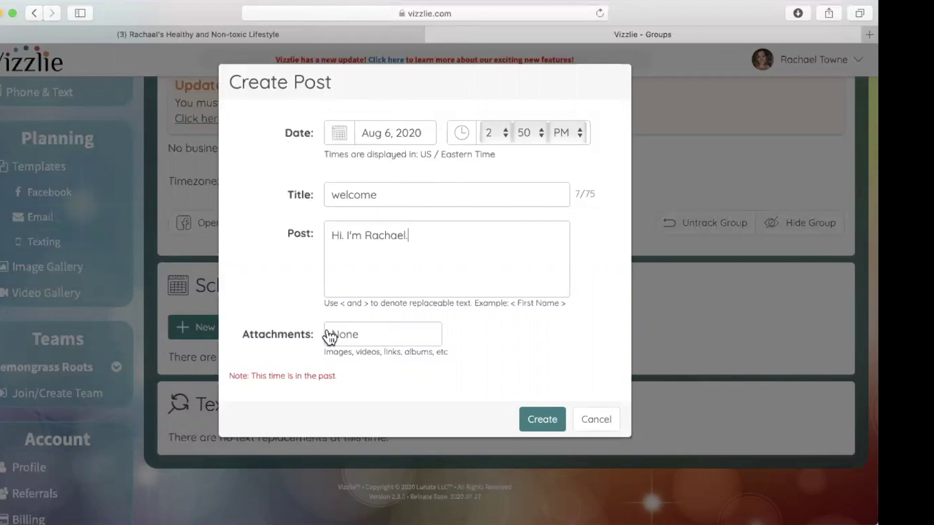
Step: Create the 'welcome' post reading 'Hi. I'm Rachael.' with no attachment for Aug 6, 2:50 pm
click(370, 341)
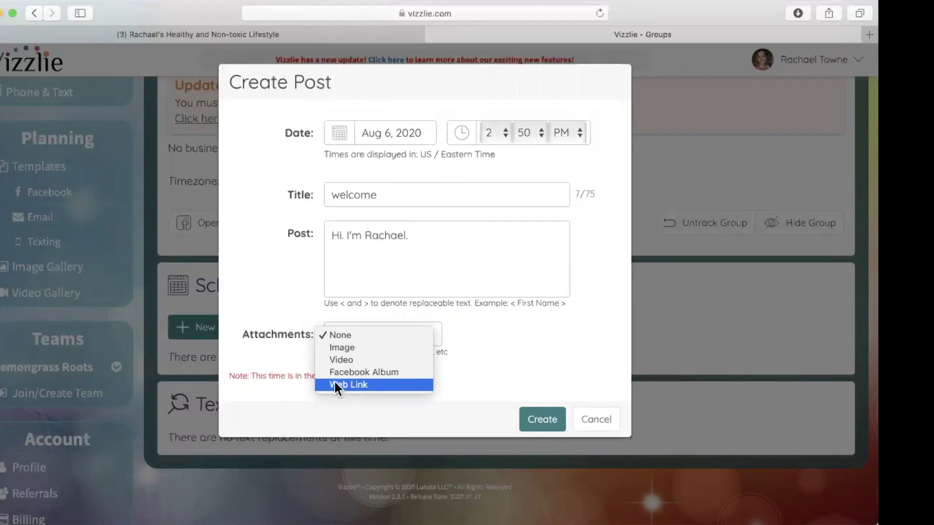
click(278, 356)
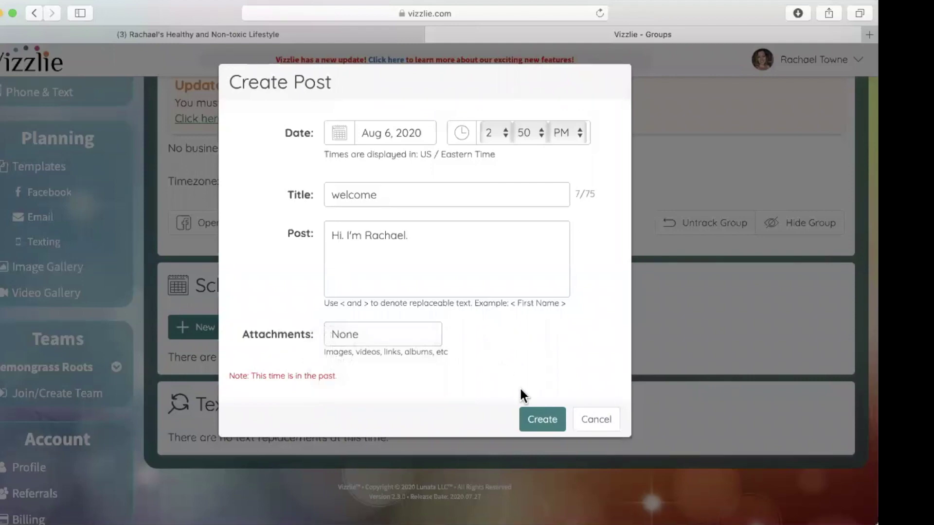
click(542, 420)
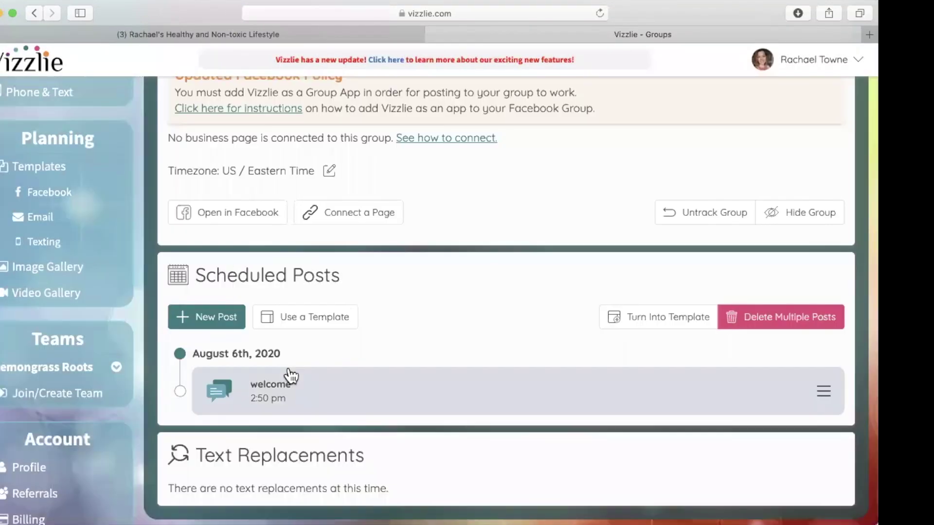
scroll(288, 372, down, 2)
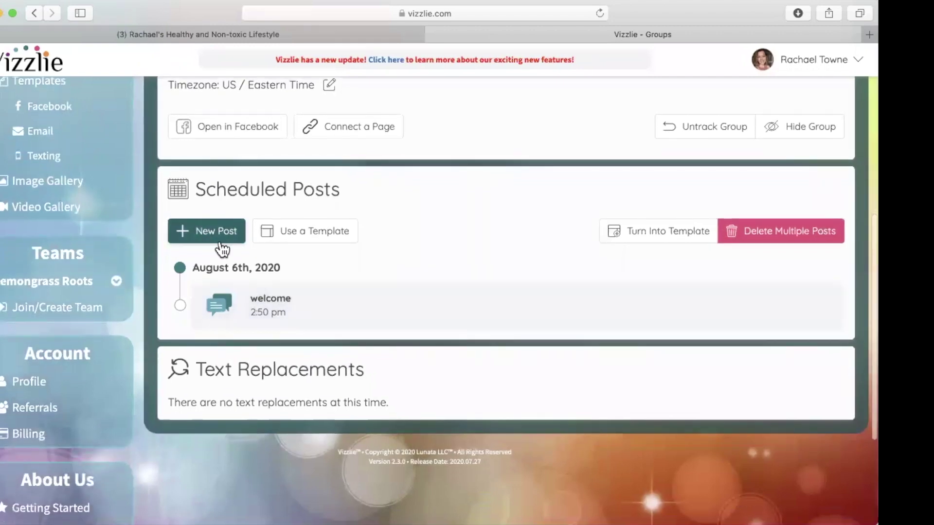
Step: Create the 'awesome tips!' post reading 'here they are.' at 8:00 pm Aug 6, no attachment
click(214, 231)
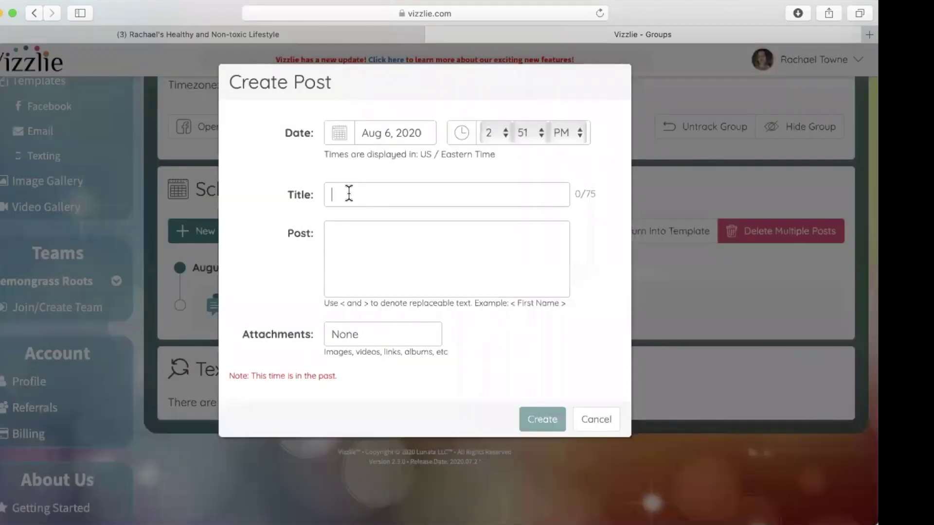
text(awesome tips!)
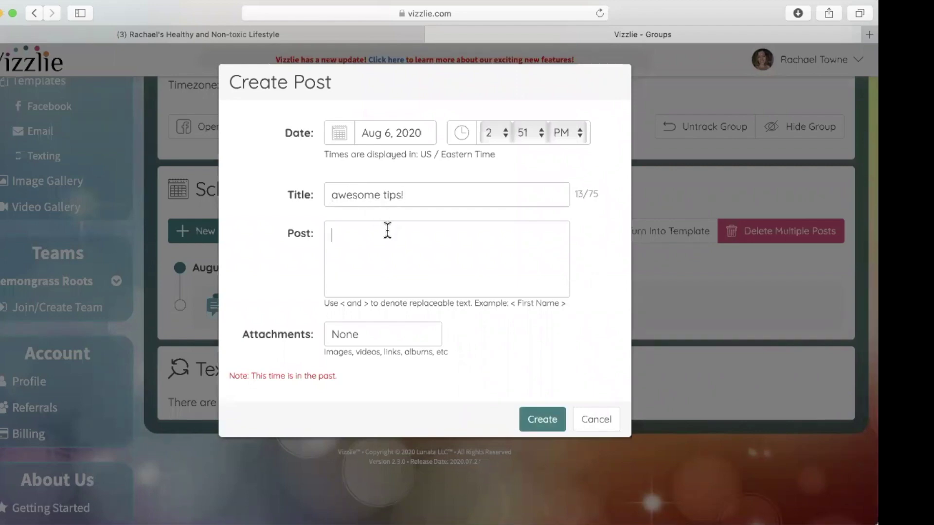
text(here they are.)
click(499, 136)
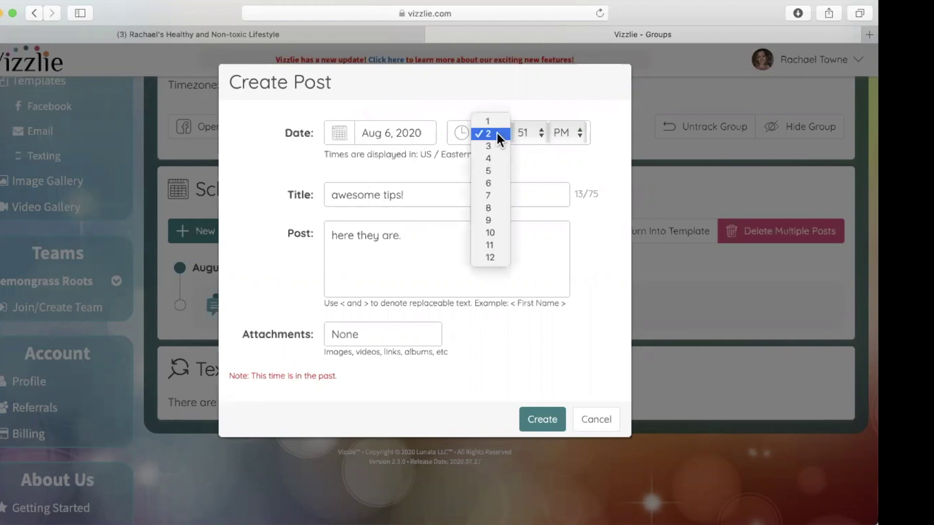
click(489, 208)
click(524, 136)
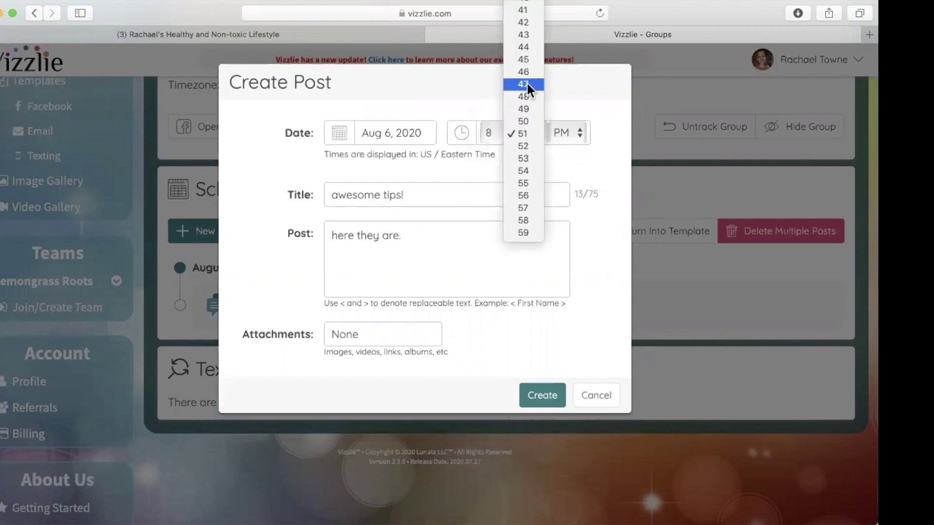
scroll(527, 74, up, 5)
scroll(528, 62, up, 2)
scroll(531, 77, up, 2)
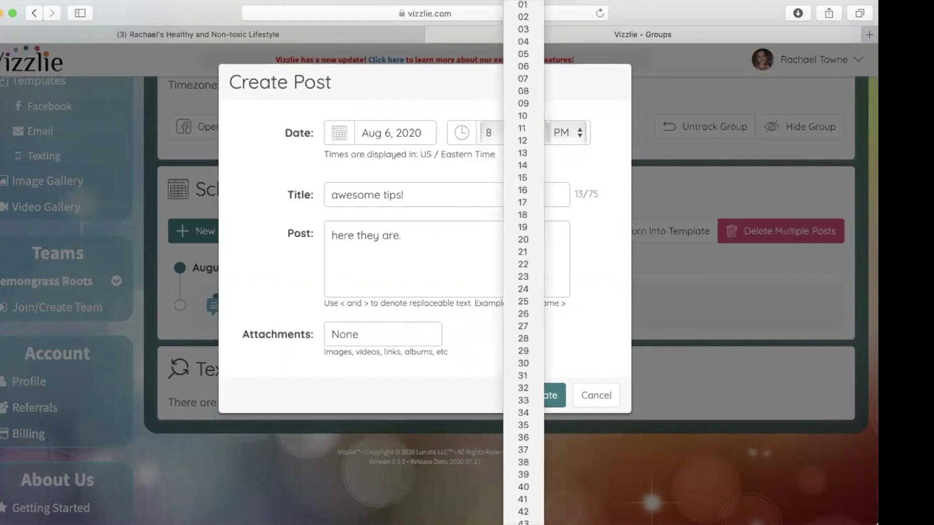
scroll(523, 44, up, 1)
click(522, 9)
click(365, 343)
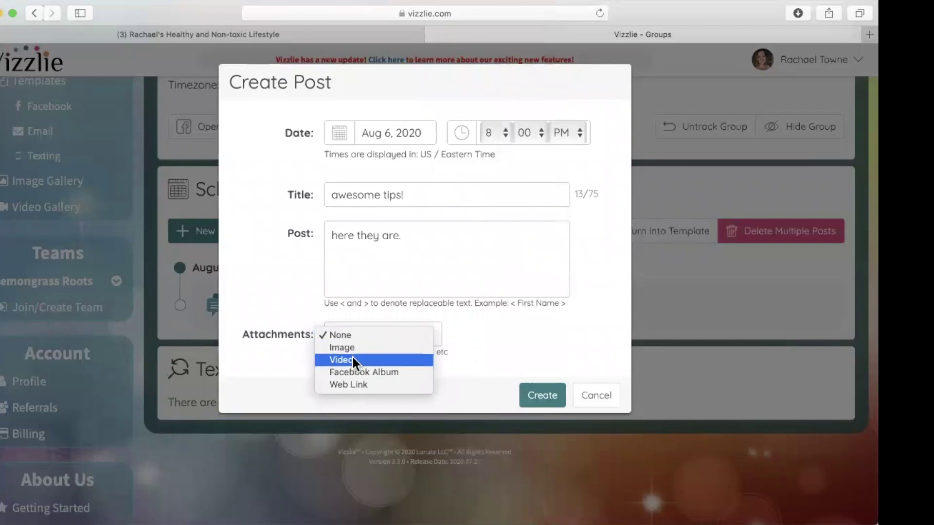
click(369, 272)
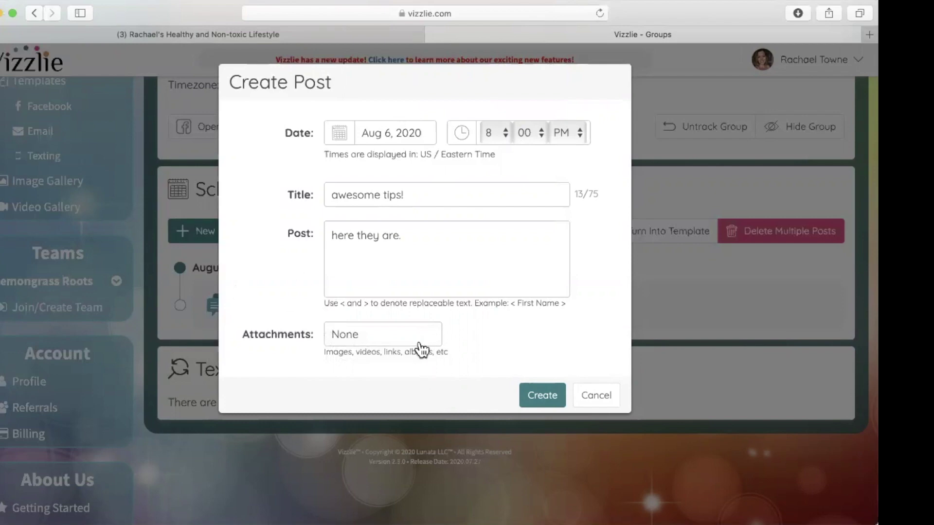
click(555, 396)
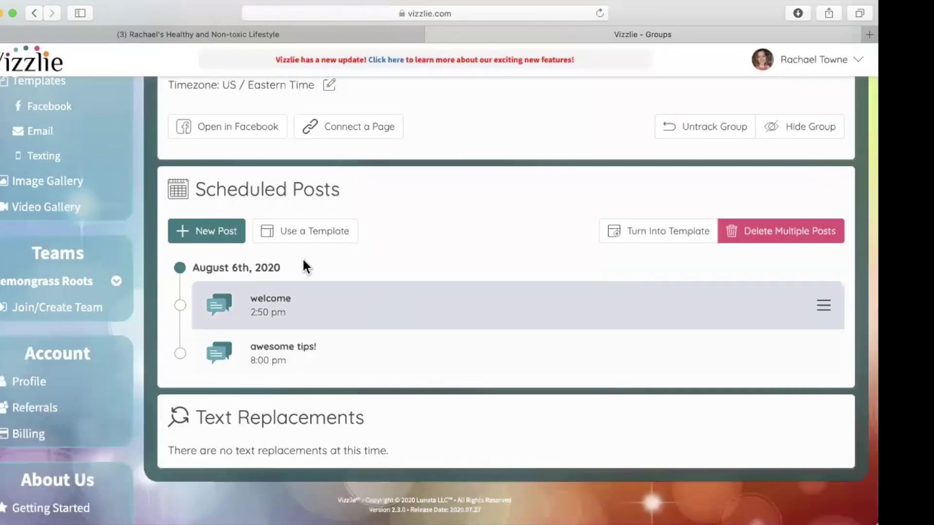
Step: Start a new post dated August 7 at 6 am and enter the healthy stuff title
click(204, 238)
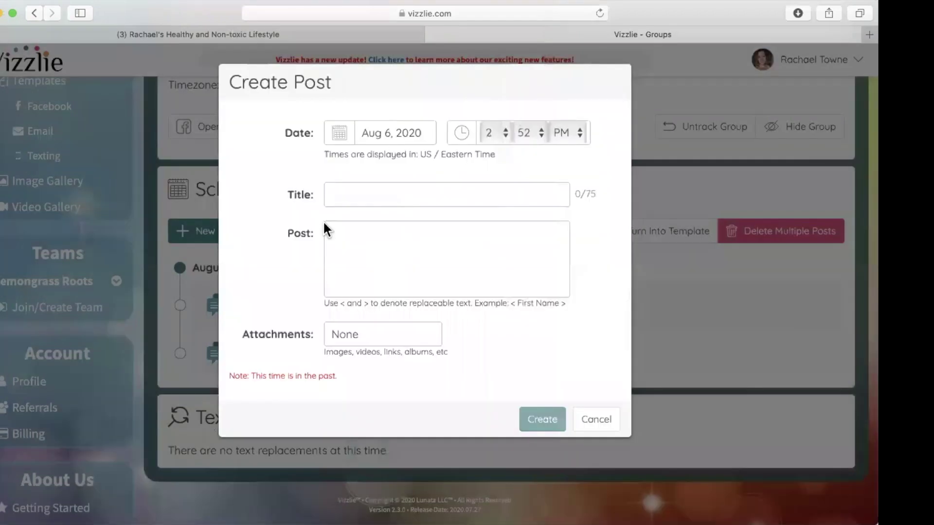
click(344, 137)
mouse_move(396, 191)
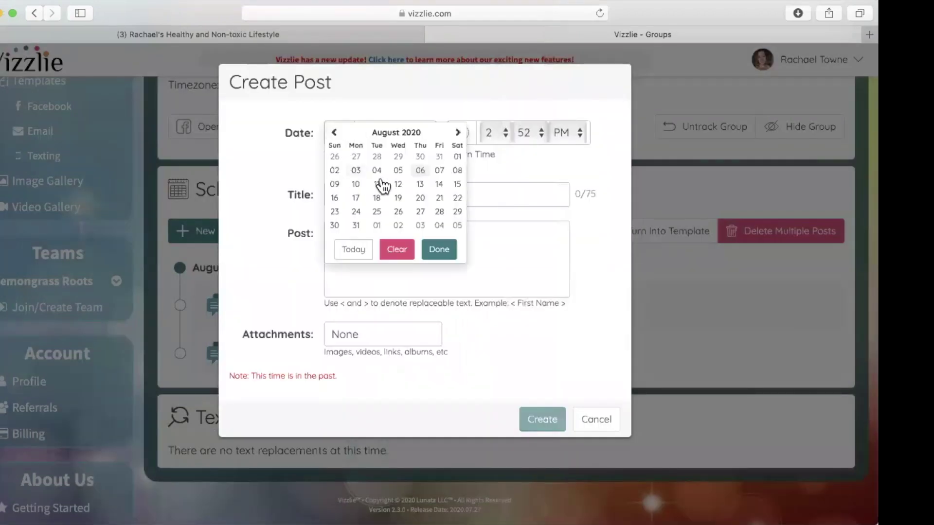
click(439, 170)
click(490, 133)
click(494, 191)
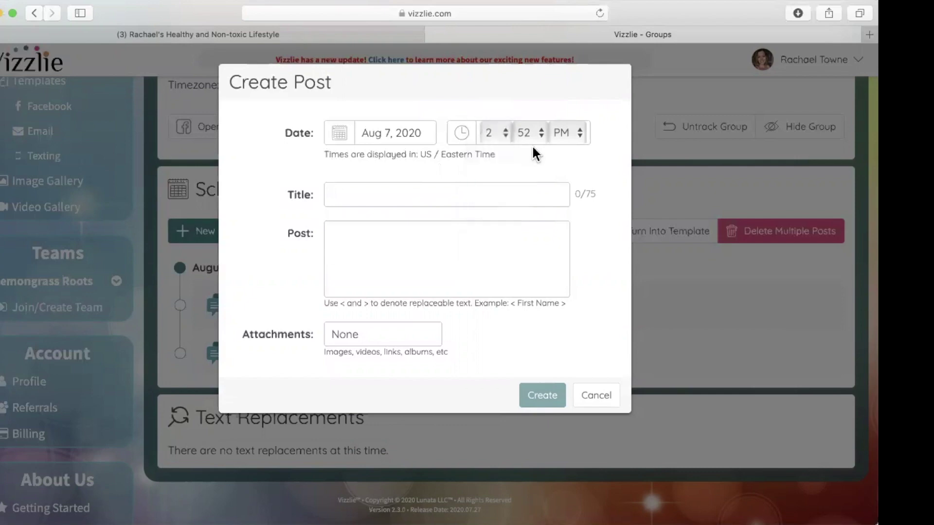
click(567, 134)
click(558, 120)
click(377, 193)
text(h)
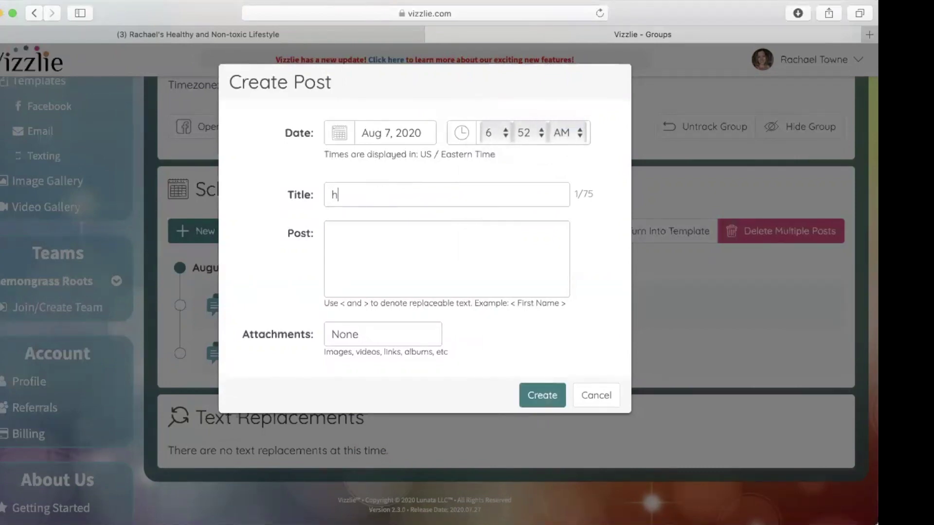
text(ealthy stuff)
text(...)
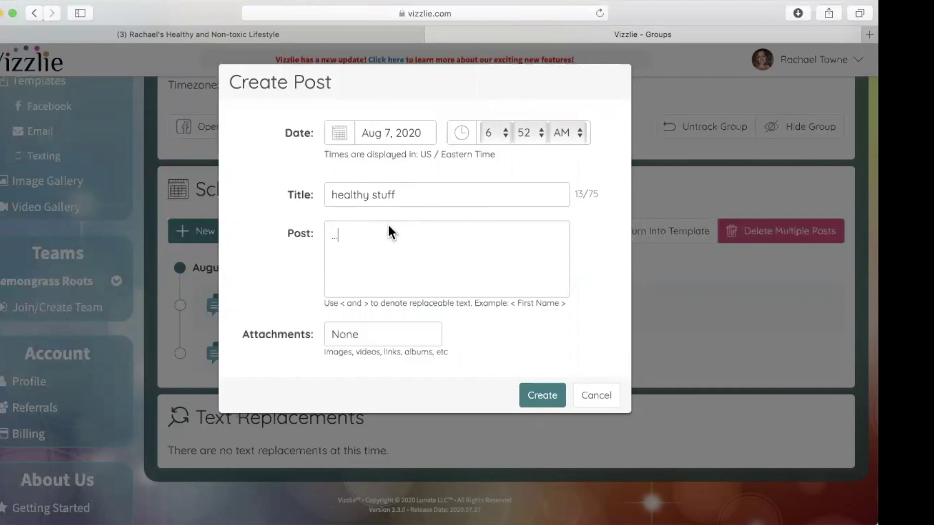
Step: Attach the Tea Tree Oil image from the gallery and create the post
click(369, 337)
click(356, 346)
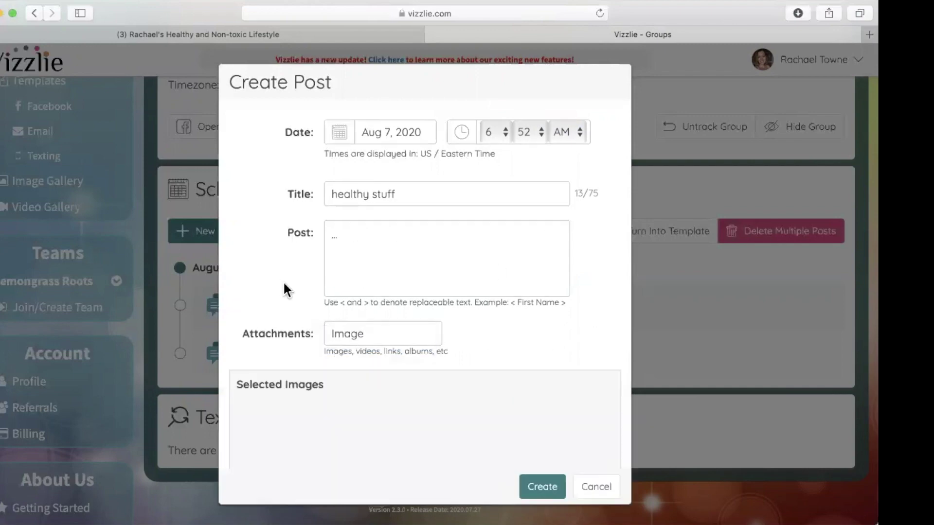
scroll(297, 304, down, 1)
scroll(298, 304, down, 5)
scroll(298, 304, up, 5)
scroll(297, 304, down, 4)
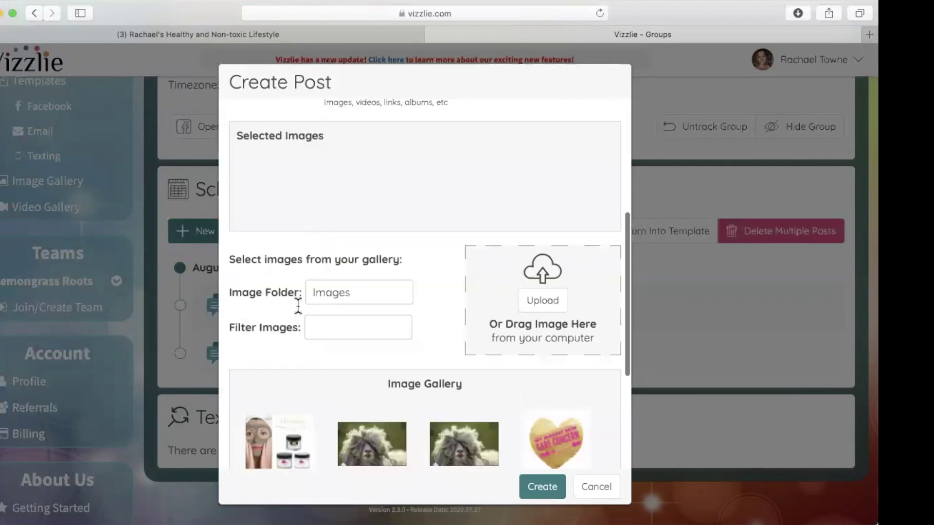
scroll(297, 304, down, 1)
scroll(298, 305, down, 2)
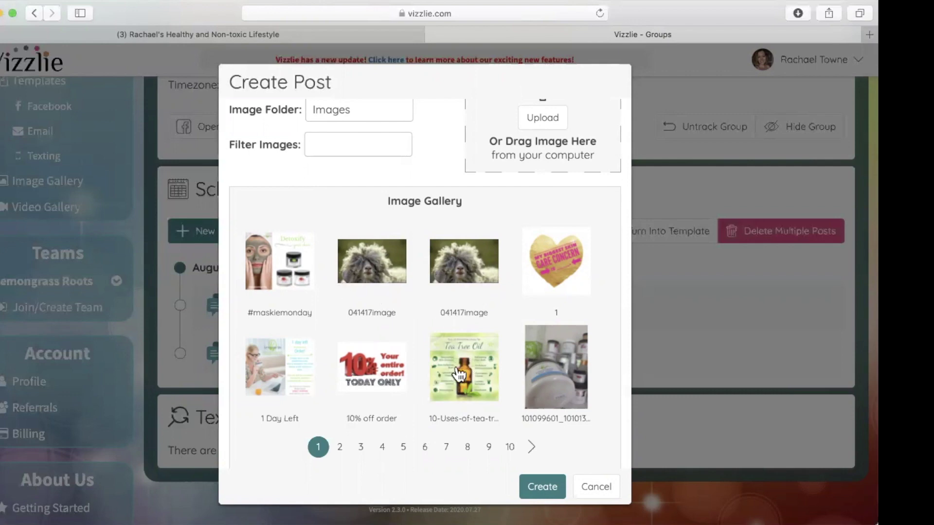
scroll(459, 367, up, 1)
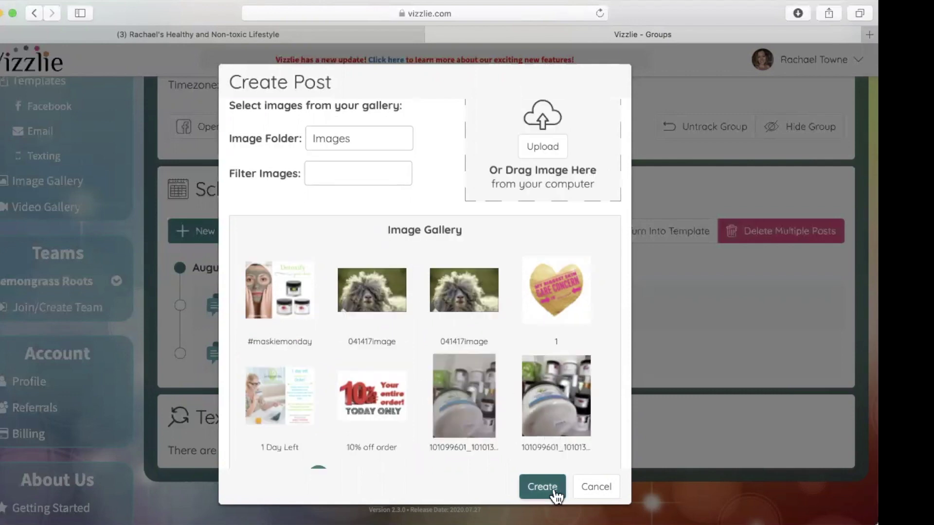
click(542, 486)
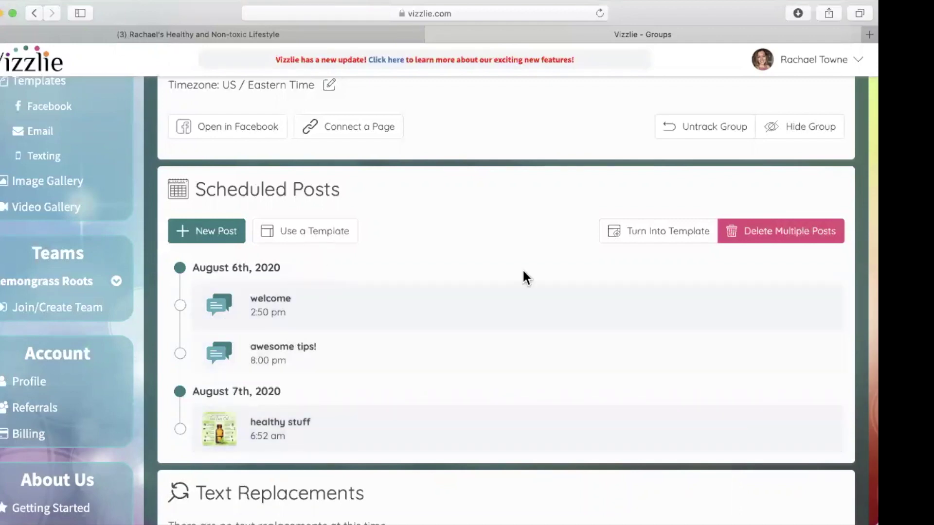
click(646, 234)
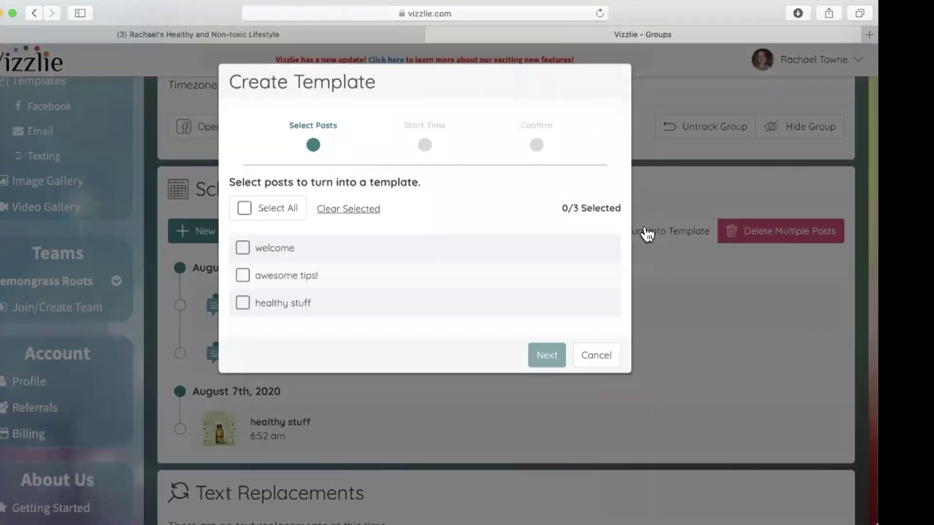
click(245, 208)
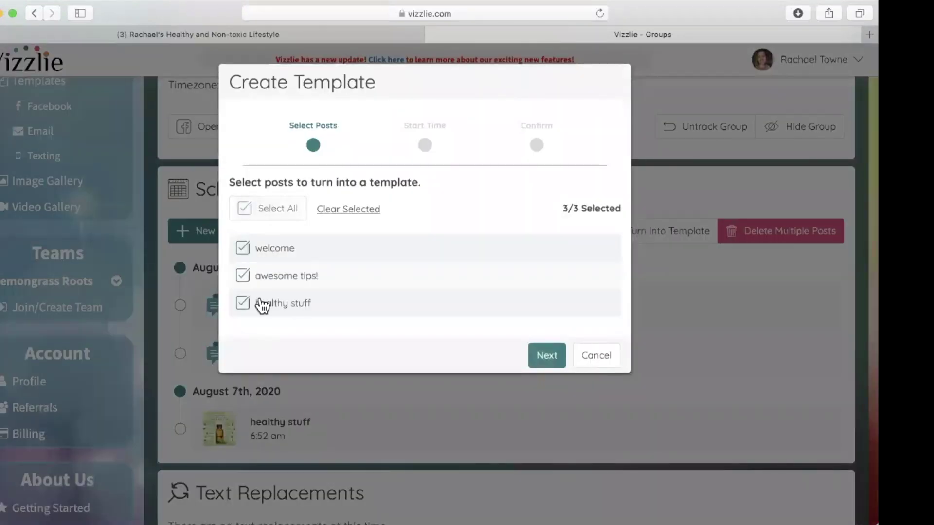
click(544, 355)
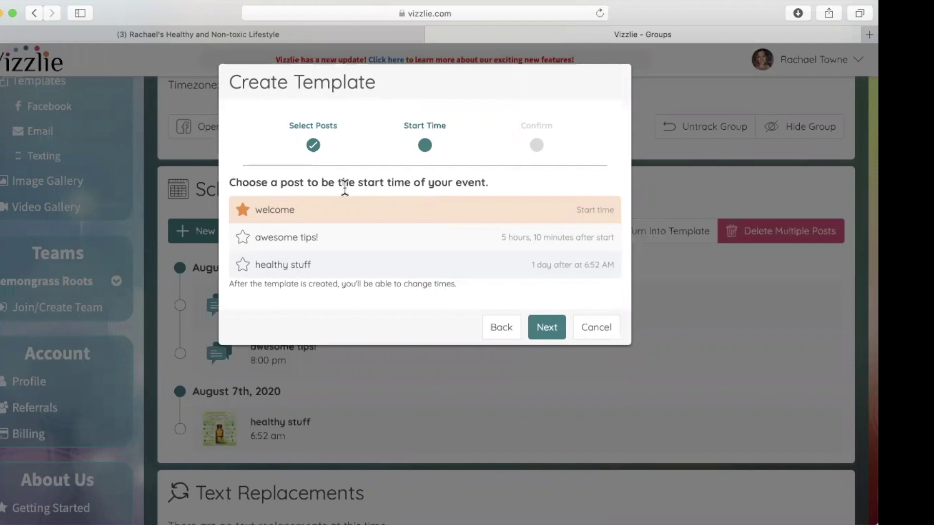
click(248, 265)
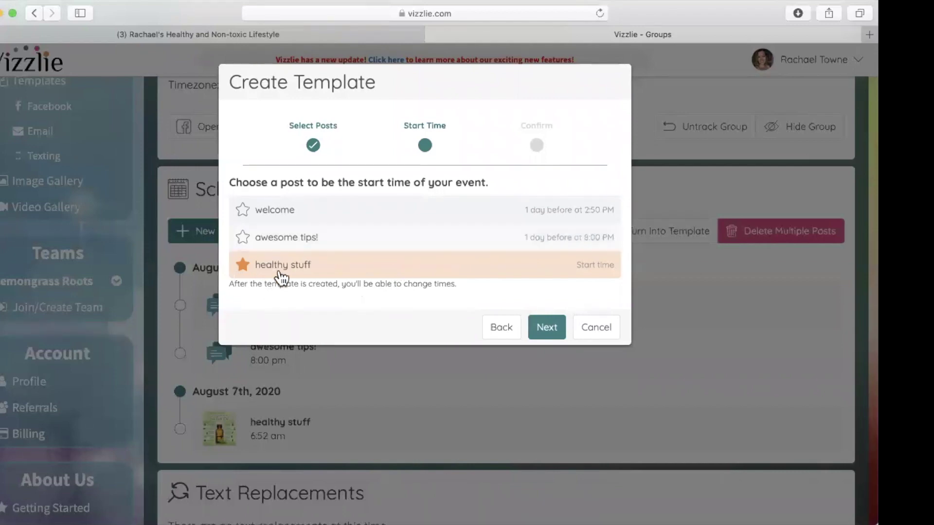
click(580, 334)
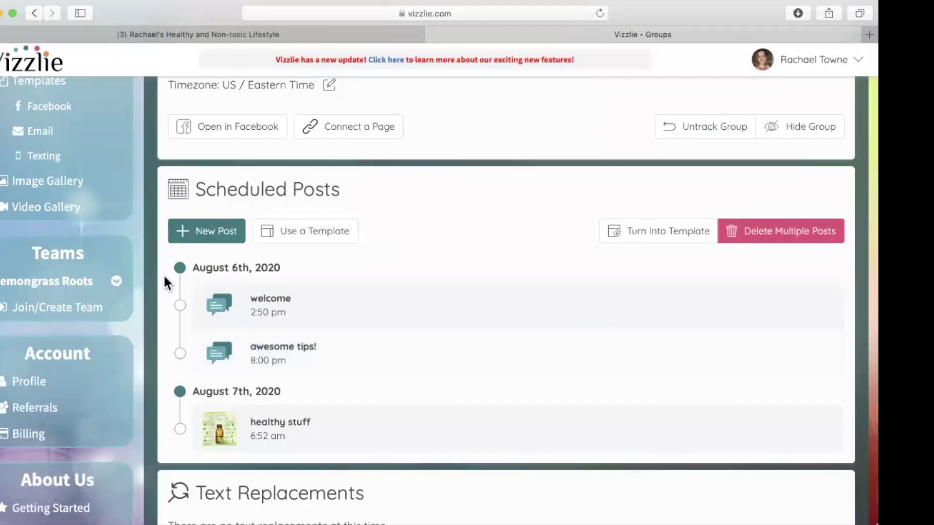
Step: Start a party time post with its body, dated August 12 at 8:00
click(222, 240)
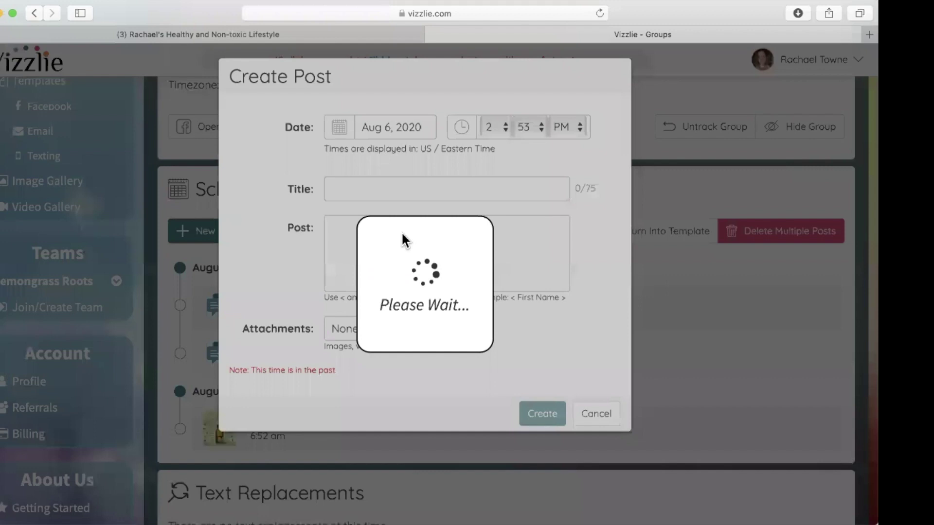
text(party ti)
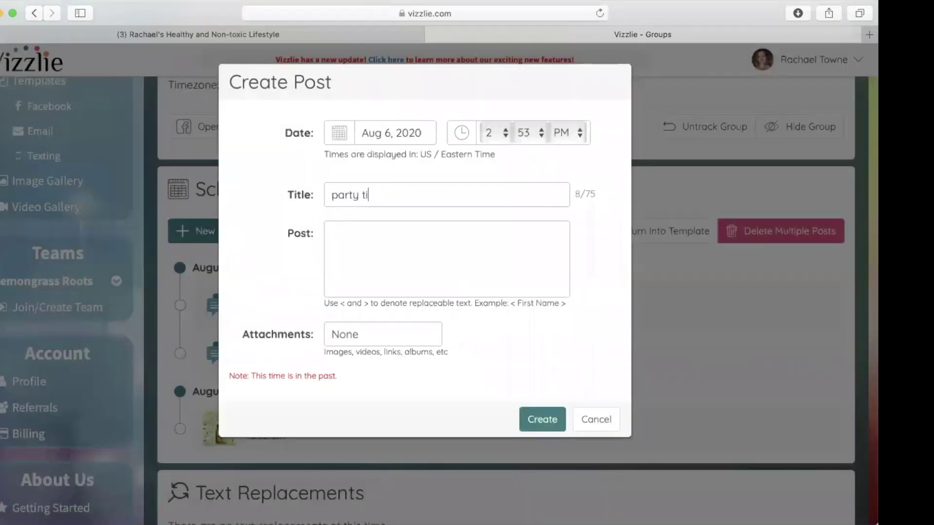
text(me)
click(393, 241)
click(341, 137)
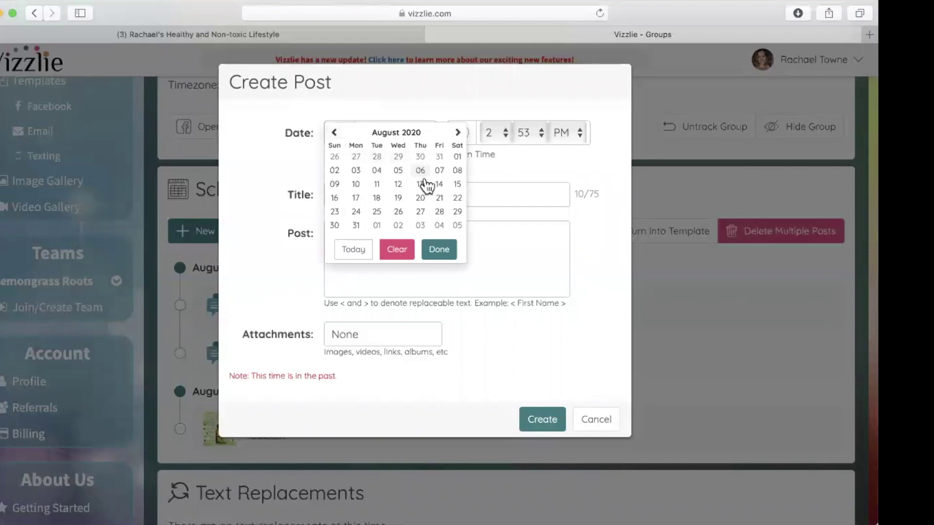
click(399, 186)
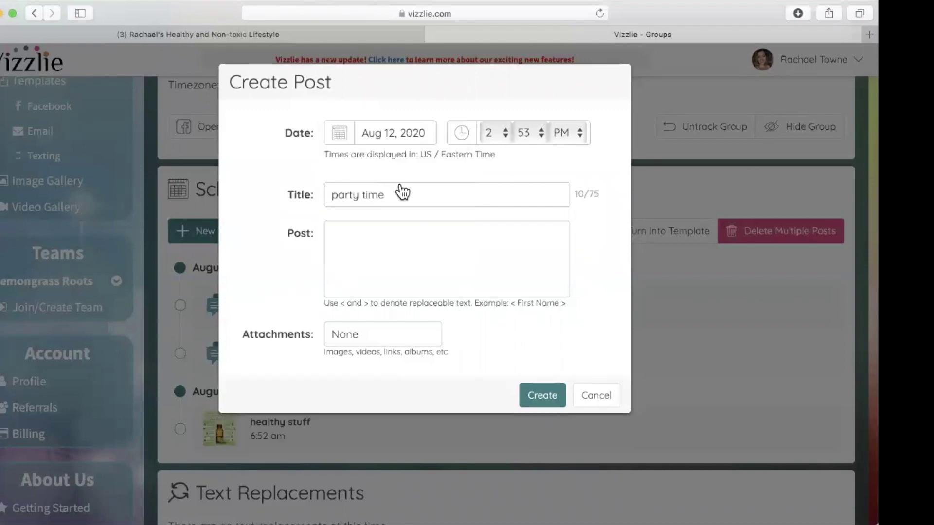
click(495, 132)
click(491, 207)
click(532, 132)
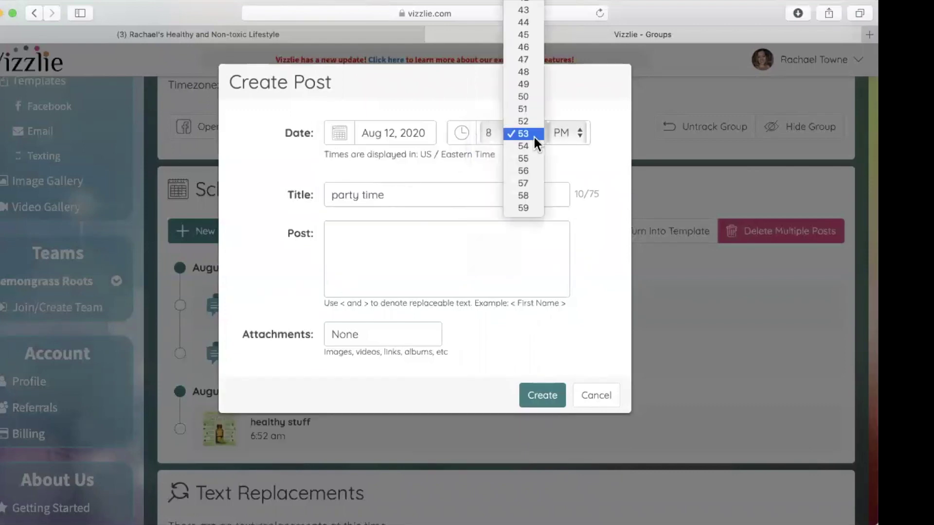
scroll(532, 207, up, 10)
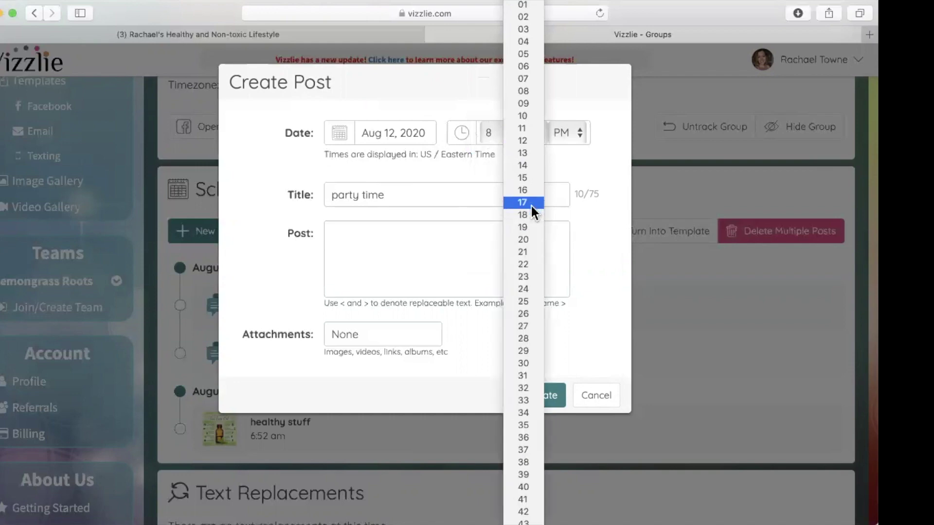
click(448, 10)
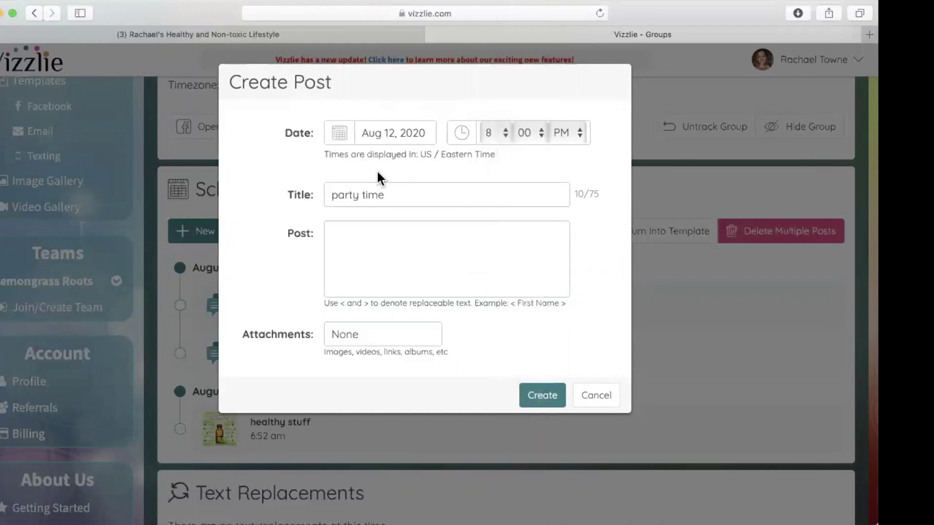
click(381, 194)
drag(379, 189, 323, 191)
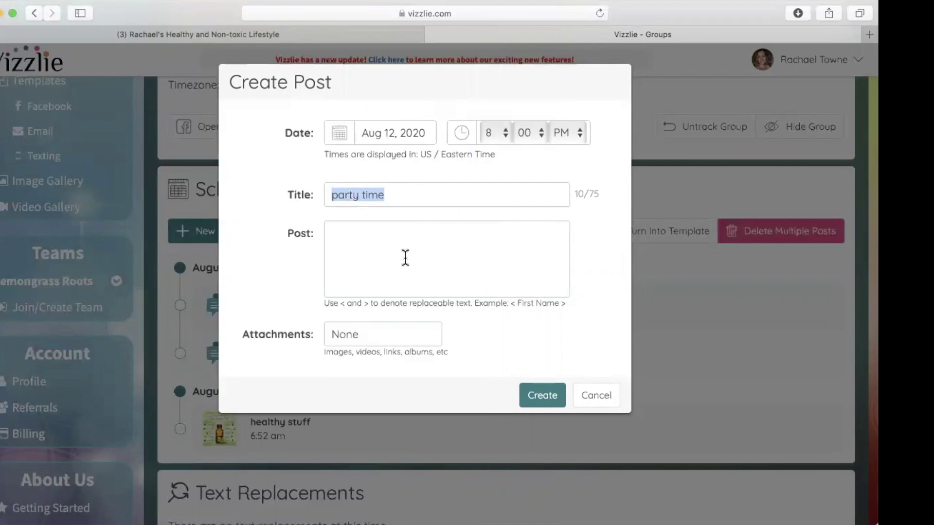
Step: Attach the Welcome balloons image found by searching the gallery and create the post
click(368, 338)
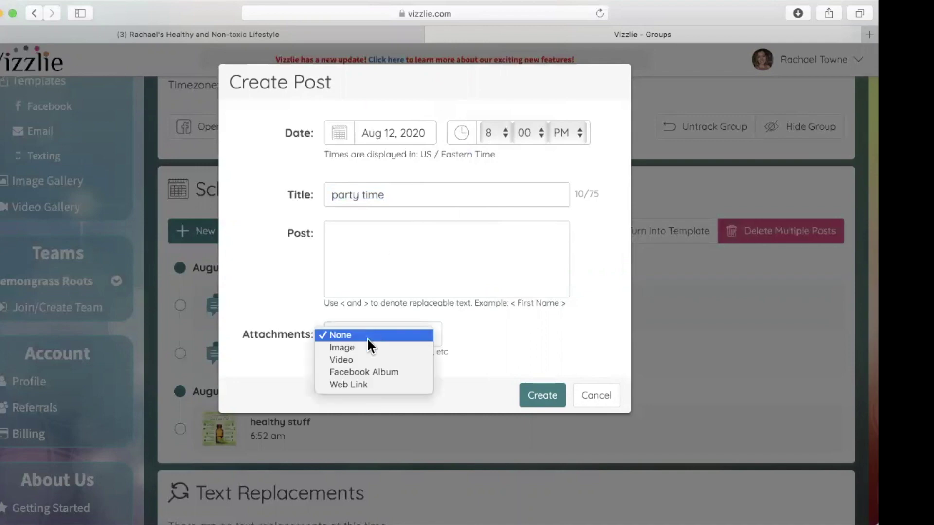
click(355, 346)
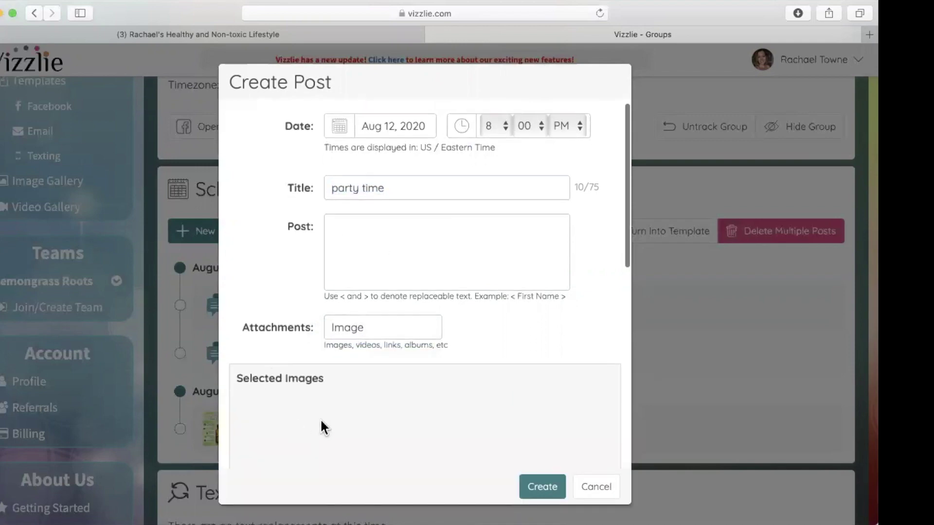
scroll(320, 418, down, 5)
click(333, 416)
text(welcome)
scroll(366, 413, down, 3)
scroll(343, 402, down, 1)
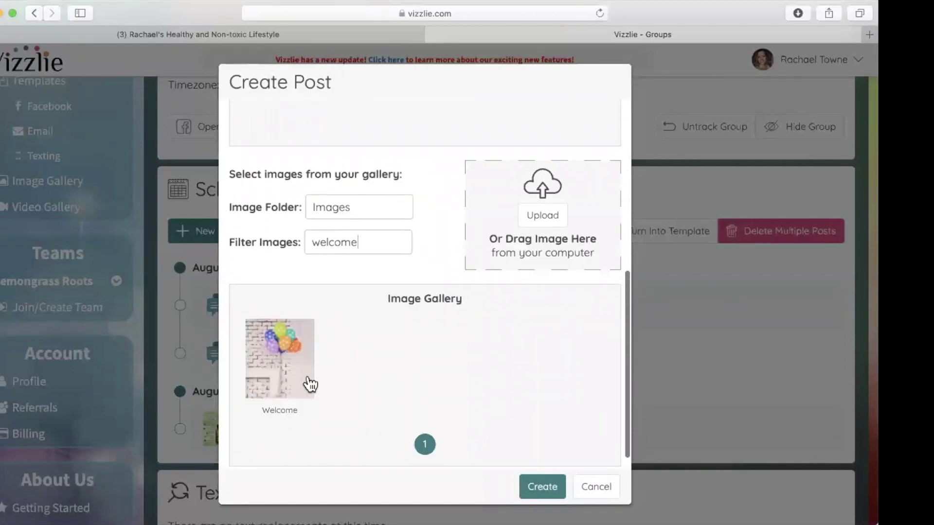
click(308, 384)
click(542, 486)
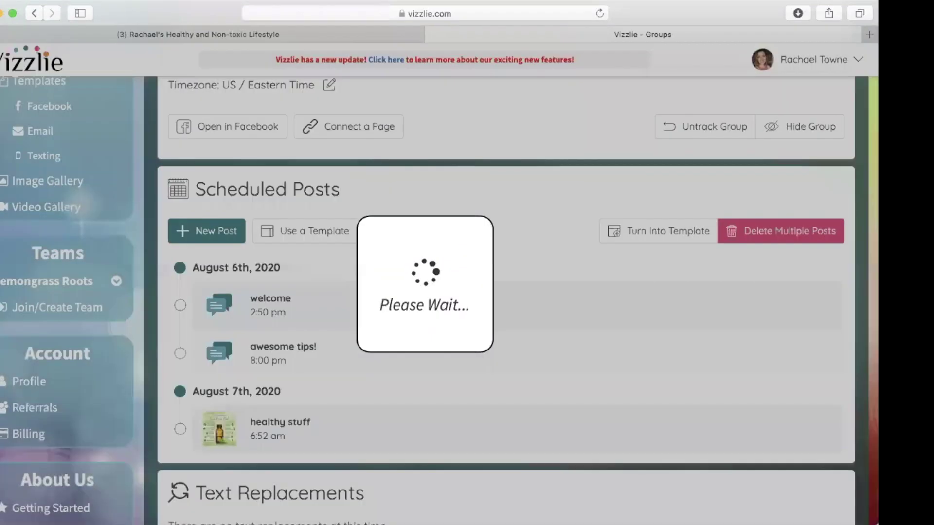
scroll(321, 417, down, 3)
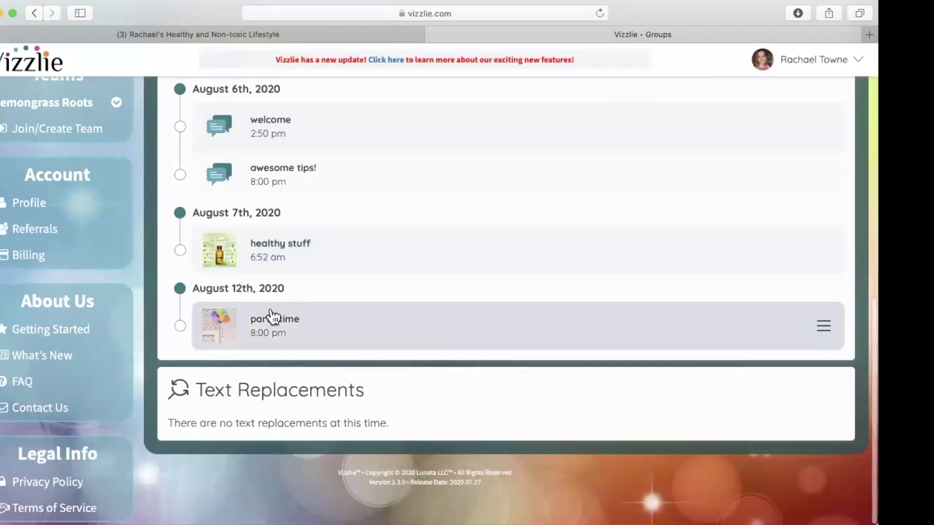
mouse_move(343, 326)
scroll(343, 312, up, 3)
Step: Select all four scheduled posts for a template with party time as its start time
click(632, 212)
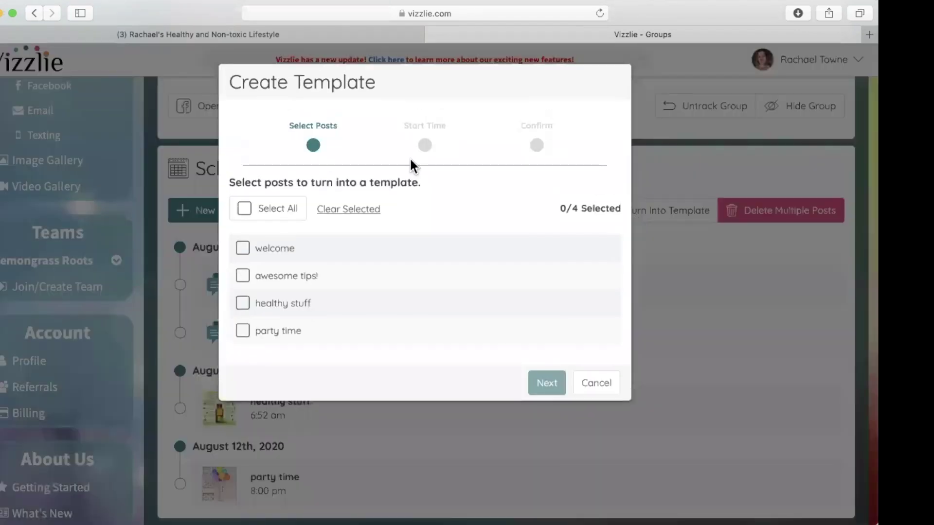
click(242, 209)
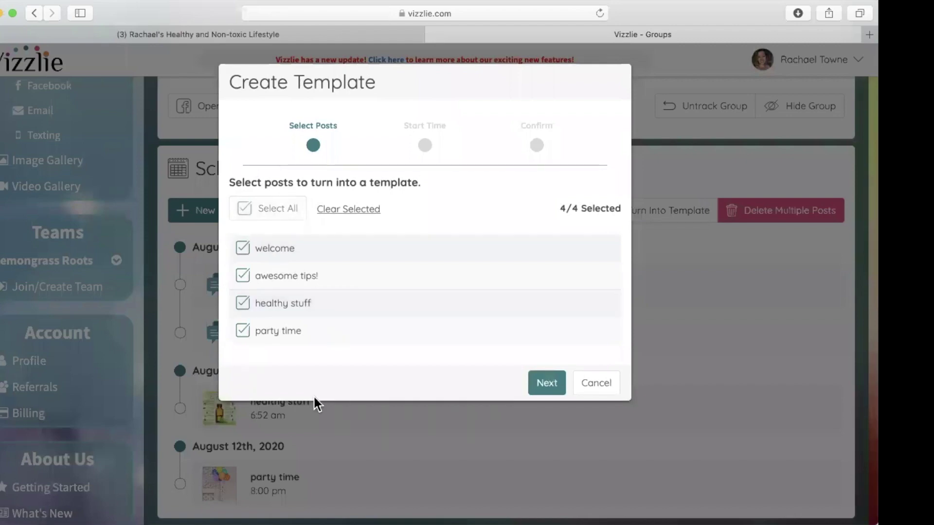
click(553, 382)
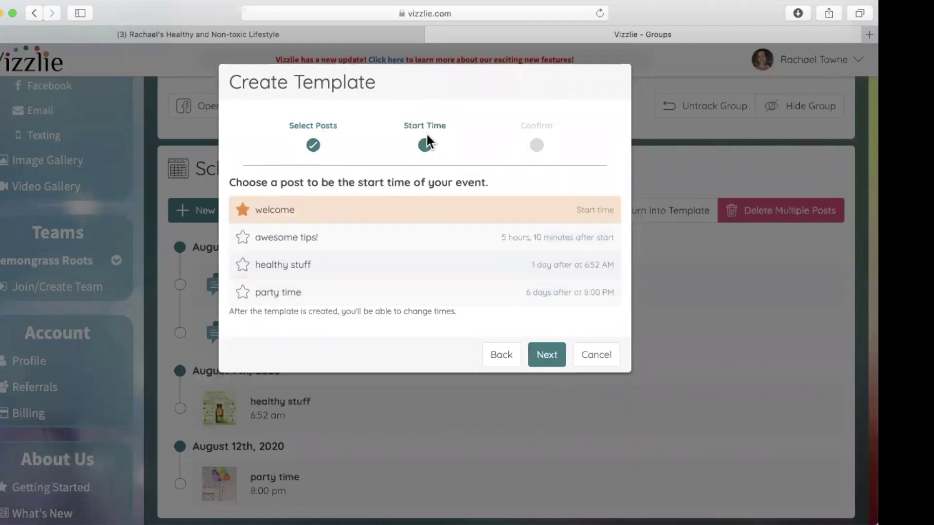
click(263, 295)
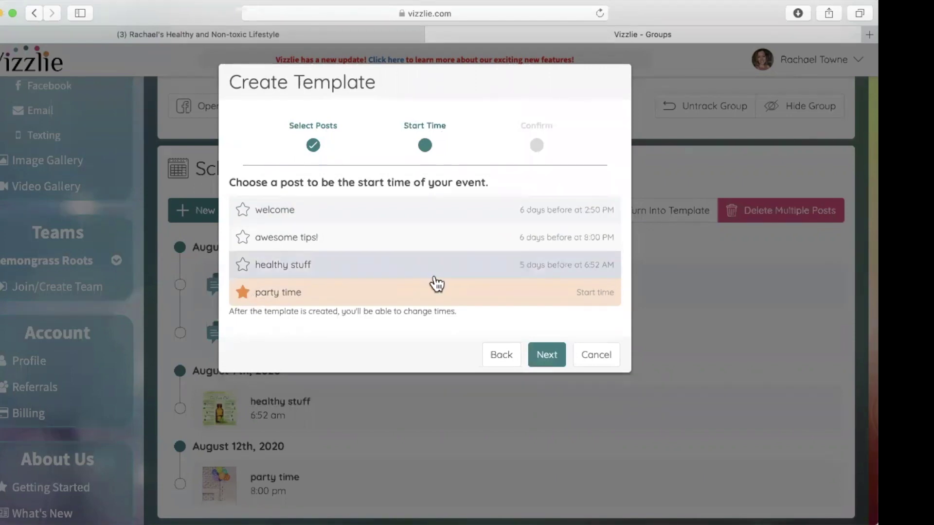
click(544, 357)
Step: Name the template mock party with a short description, create it and go to it
click(391, 209)
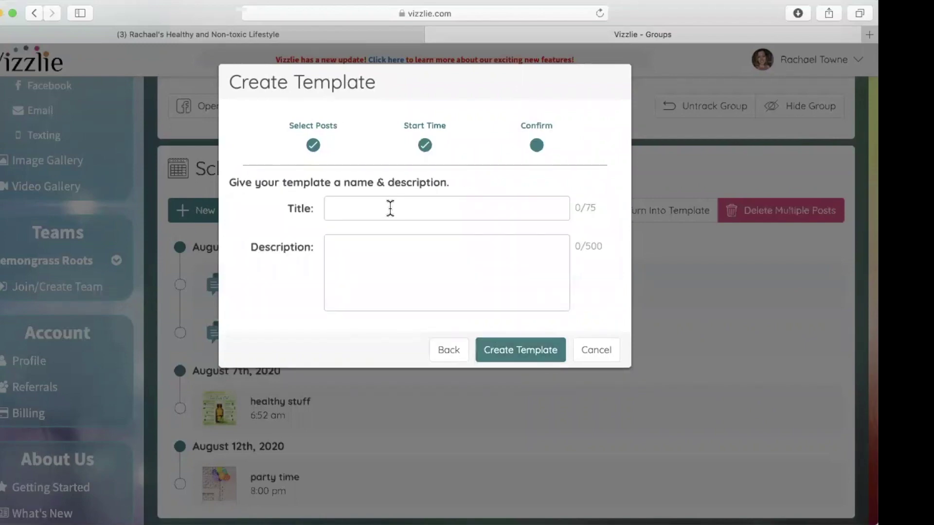
text(mock party)
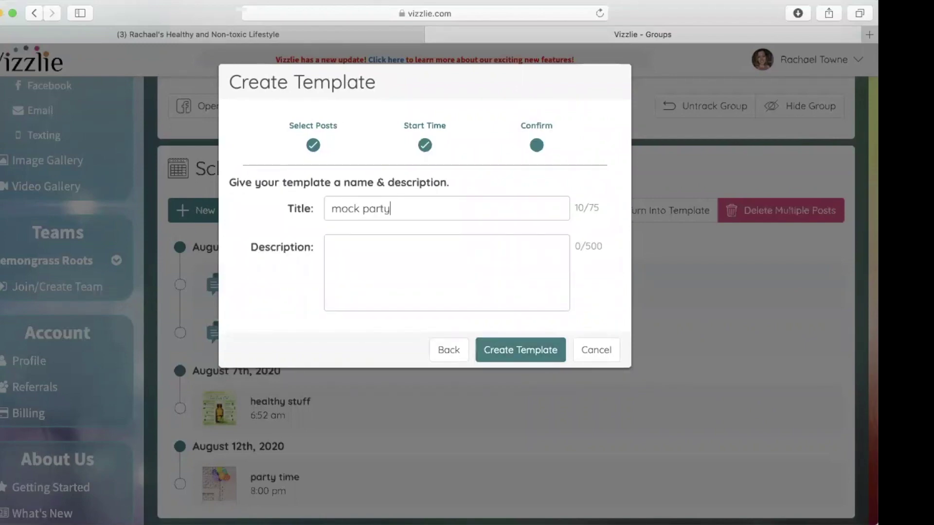
click(459, 270)
text(...)
click(547, 349)
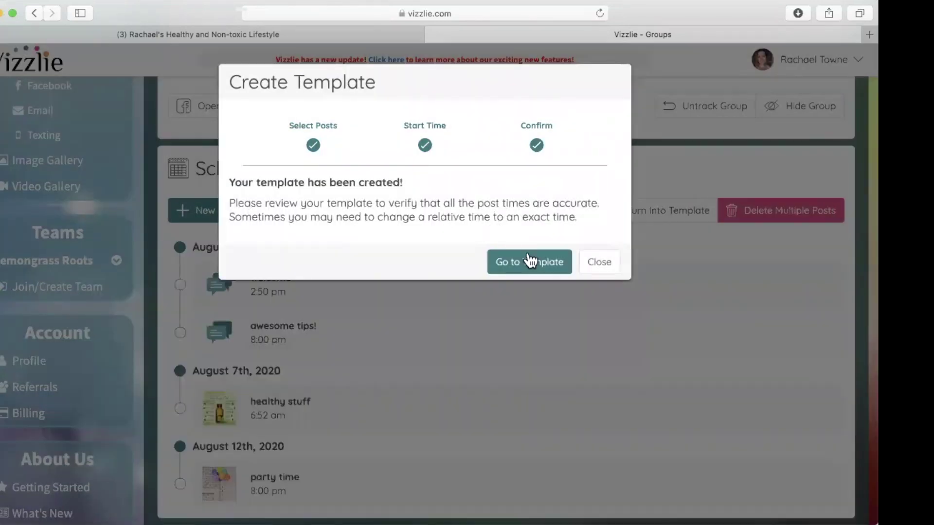
click(527, 261)
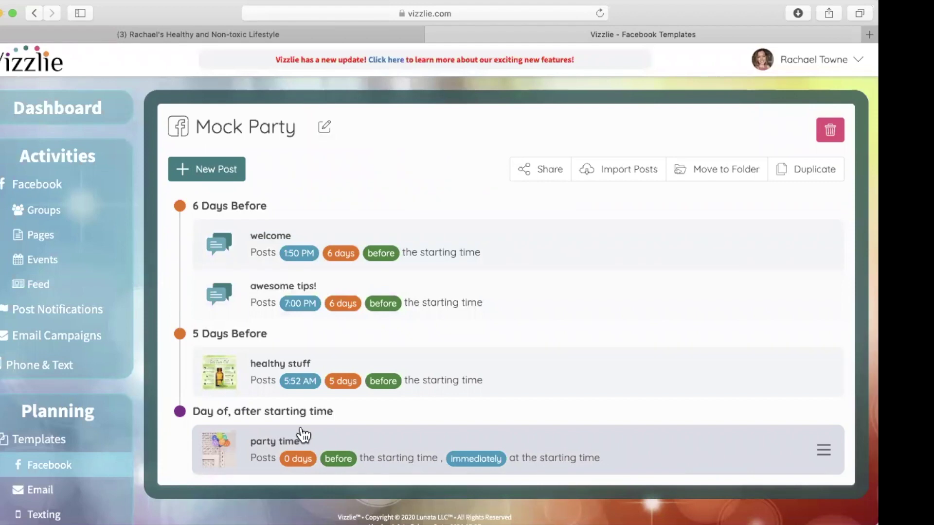
Step: Create a 30 minute countdown post saying live in 30 with no attachment
click(215, 178)
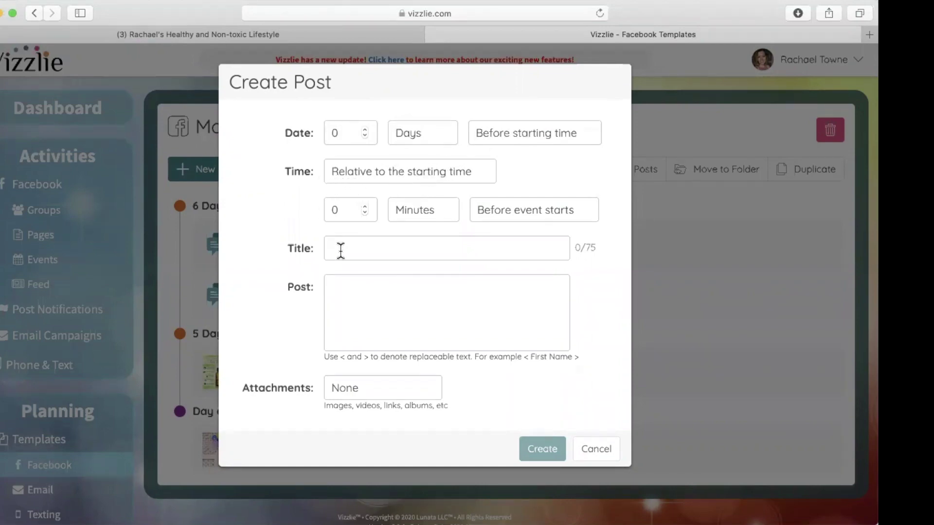
text(29 m)
key(BackSpace)
key(BackSpace)
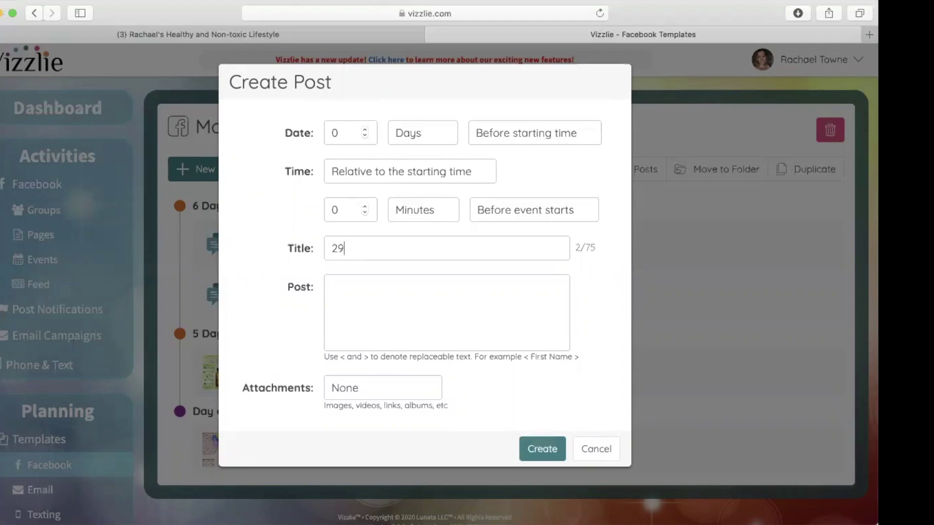
key(BackSpace)
key(BackSpace)
text(minut)
text(e countdown)
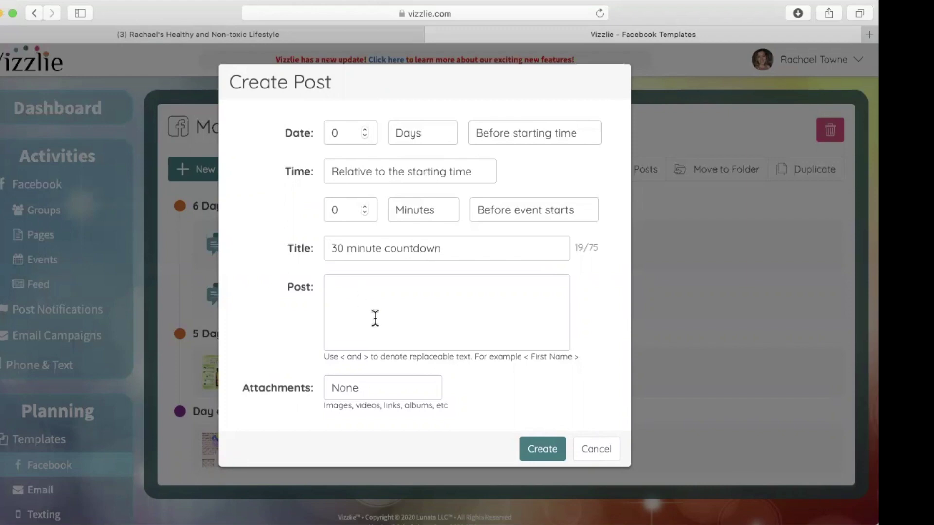
click(365, 388)
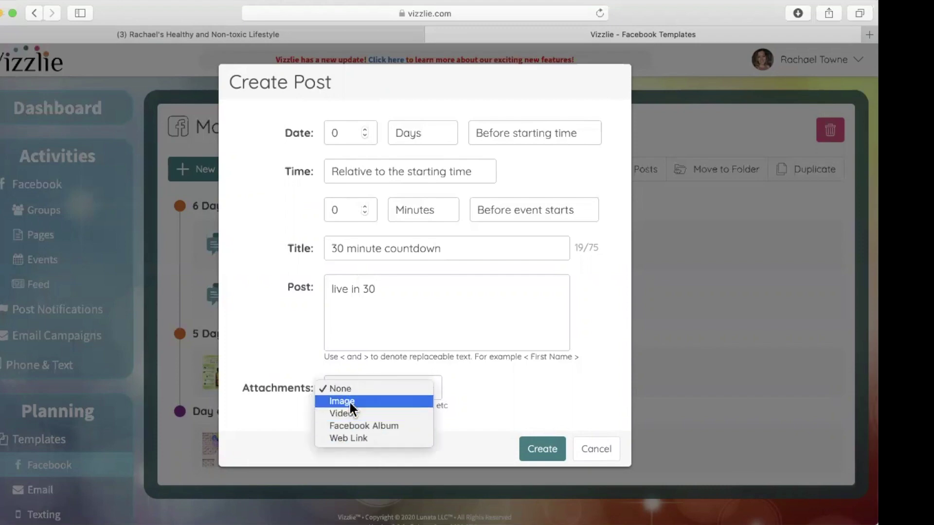
click(437, 386)
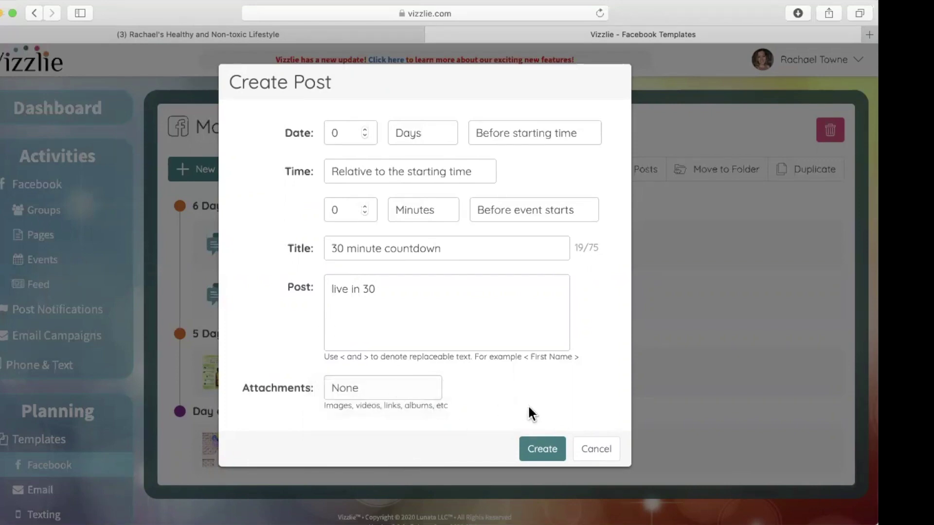
click(541, 447)
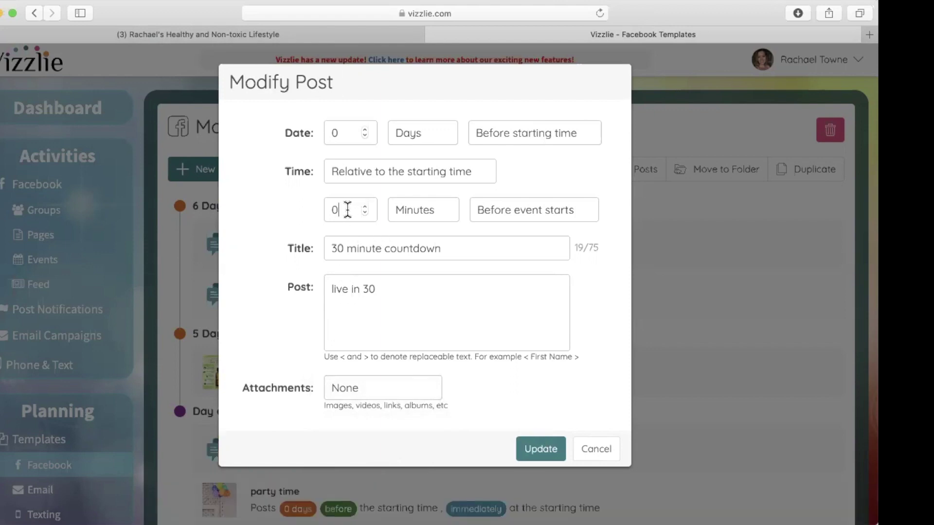
Step: Set the post's offset to 30 minutes before the start and update it
drag(348, 210, 316, 207)
click(546, 451)
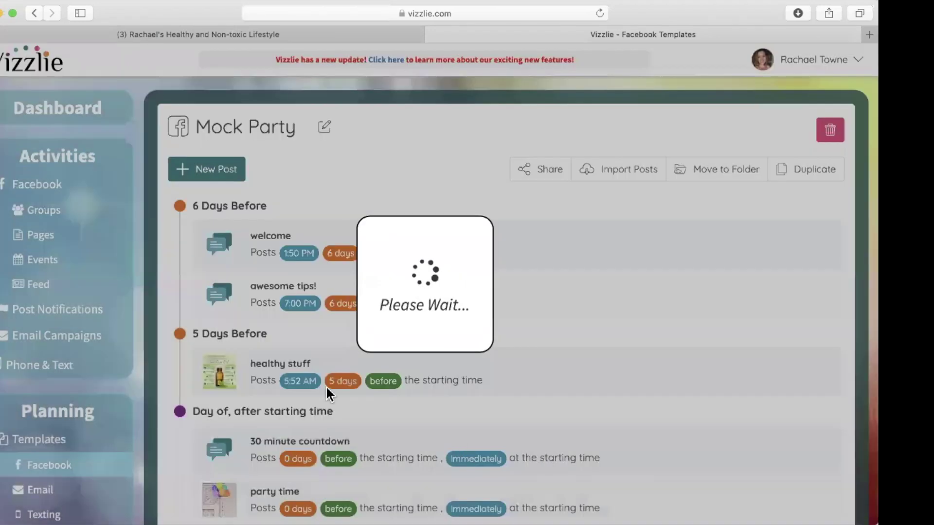
scroll(365, 411, down, 1)
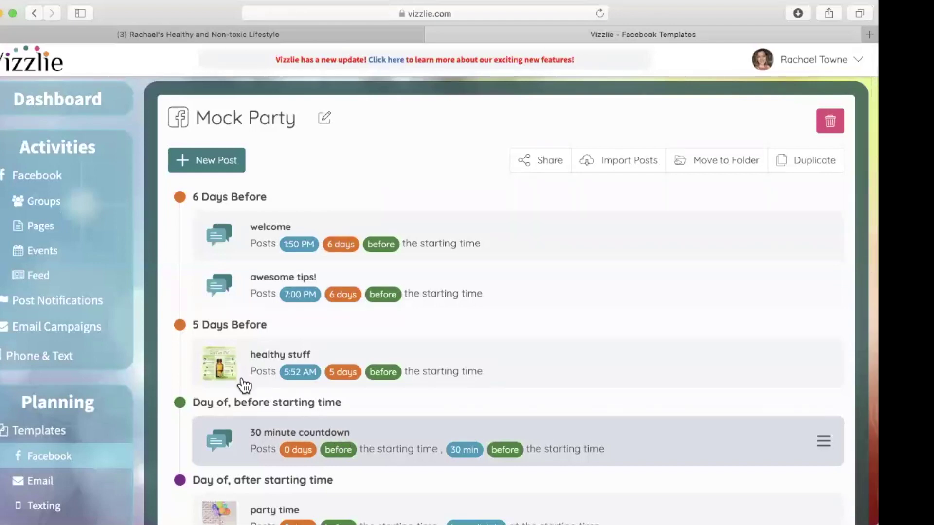
Step: Try an exact-time-of-day post scheduled after the starting time, then cancel the draft
click(232, 172)
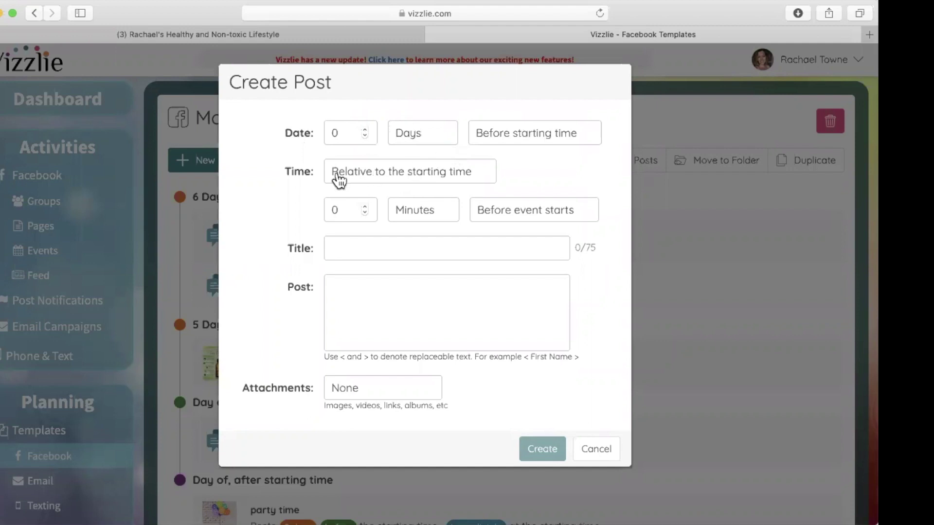
click(377, 176)
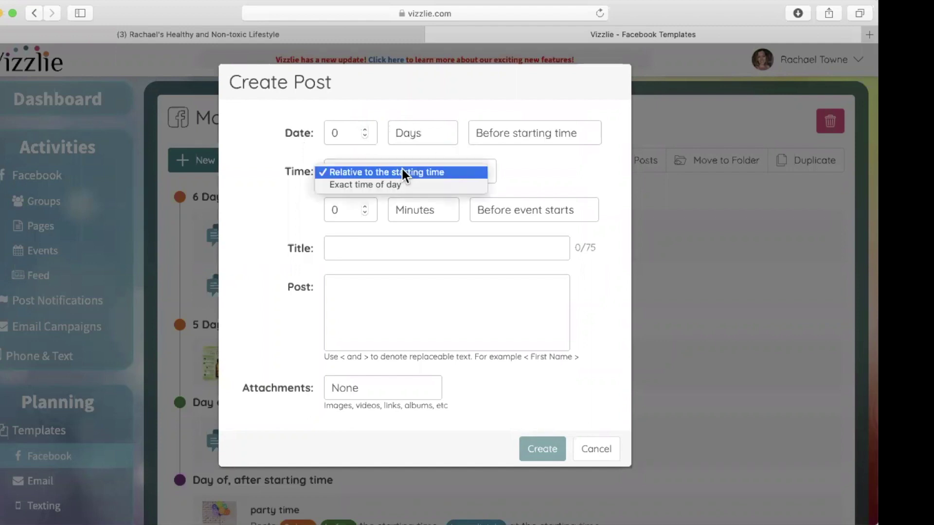
click(351, 176)
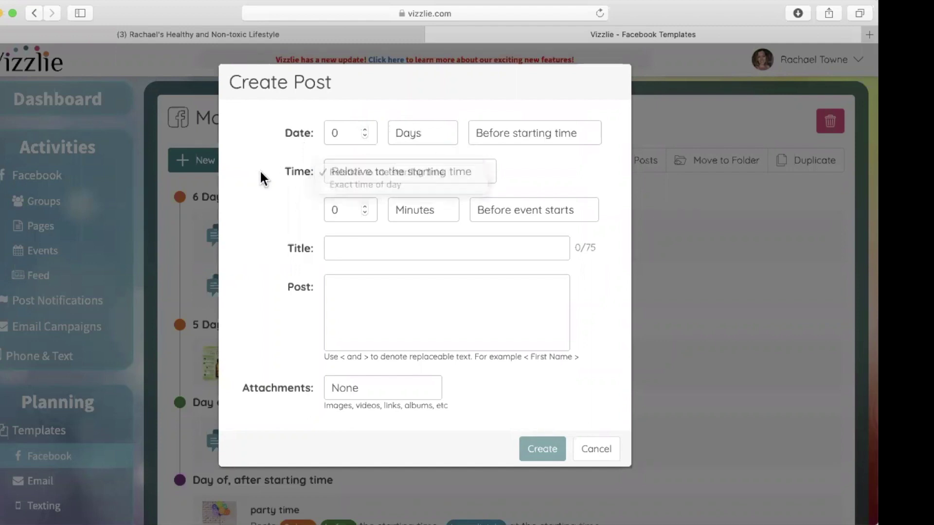
click(362, 185)
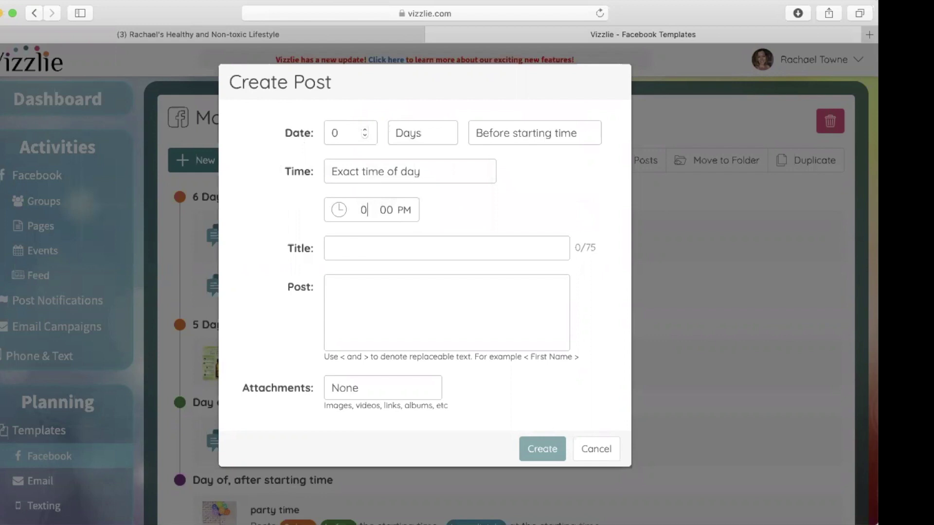
text(6)
click(394, 175)
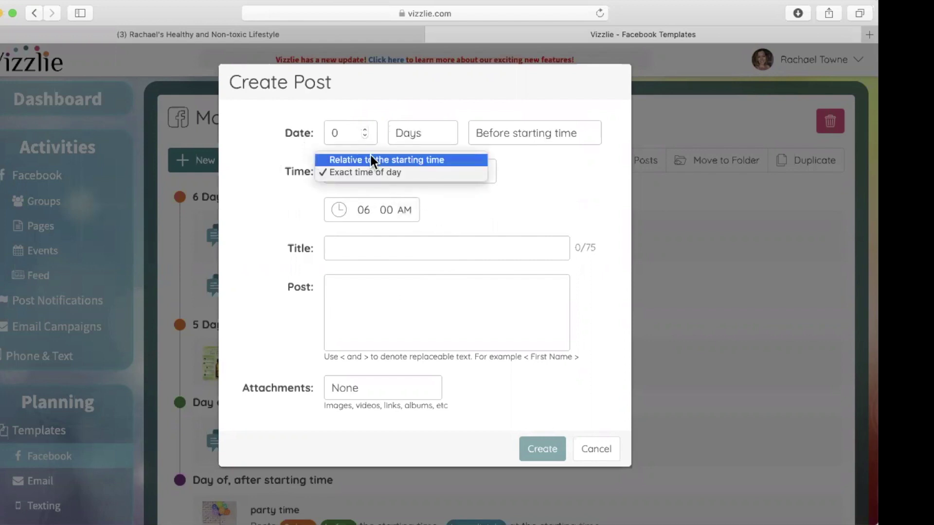
click(372, 175)
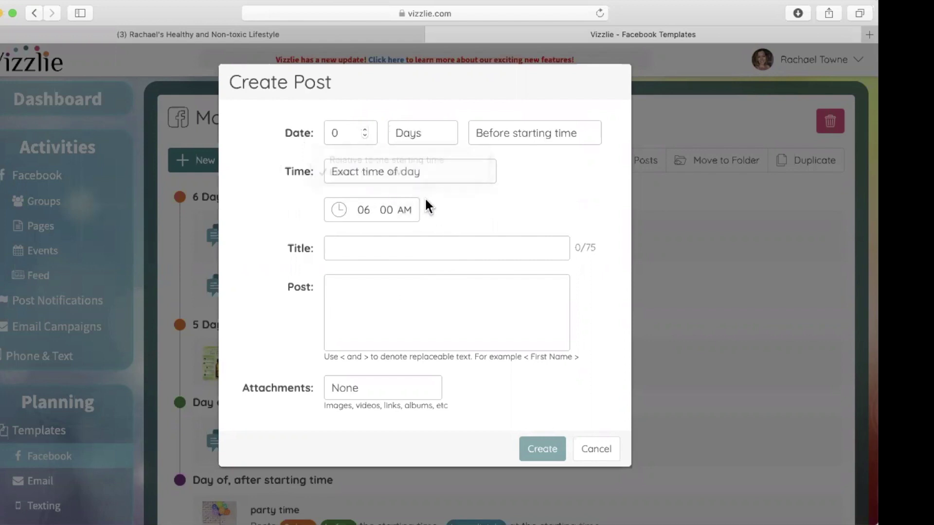
click(350, 134)
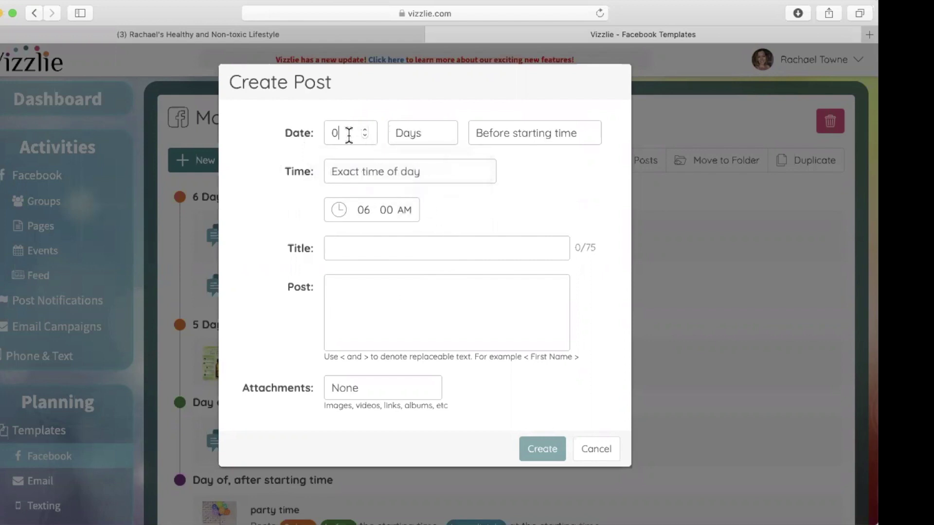
click(527, 139)
click(519, 149)
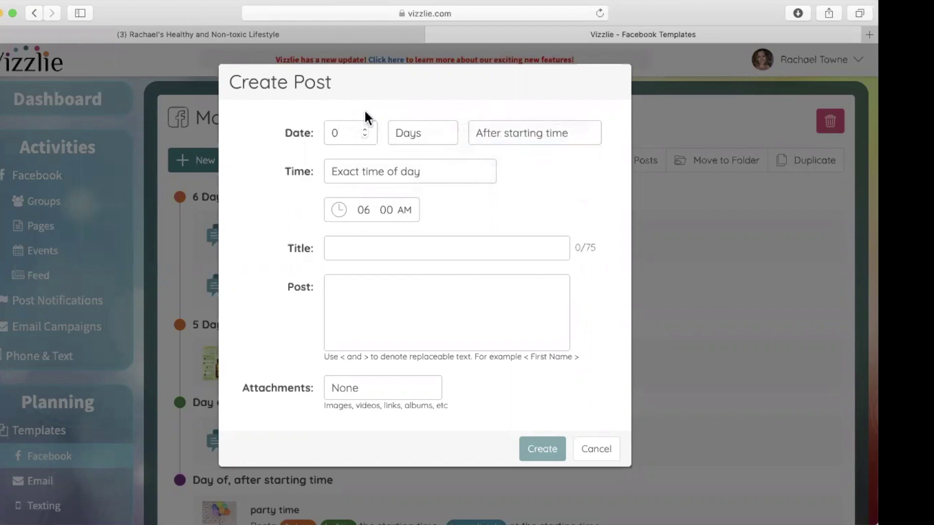
click(594, 454)
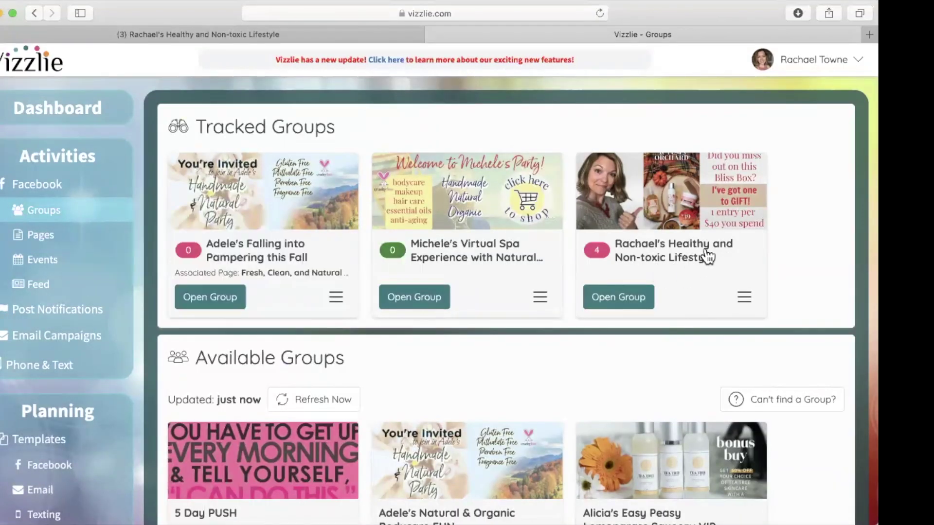
Step: In Michele's party group, choose the mock party template to import
click(465, 256)
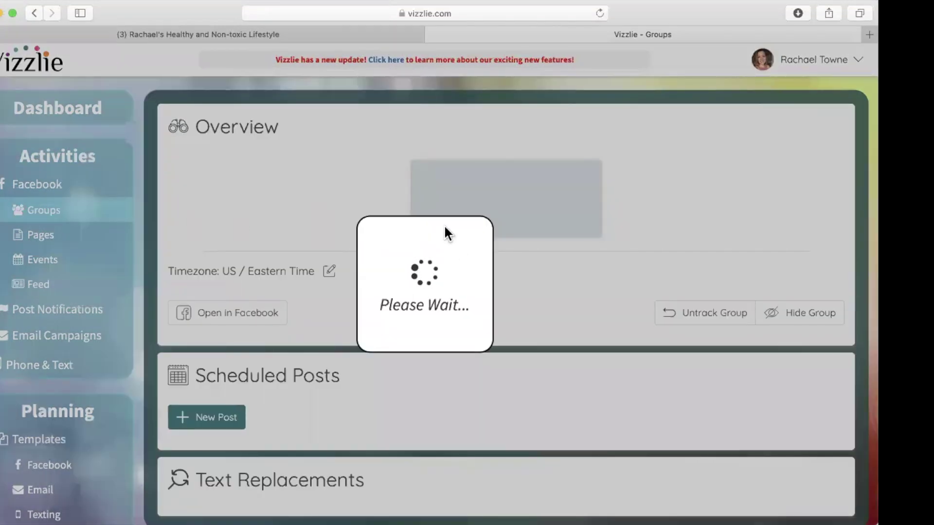
scroll(401, 302, down, 1)
scroll(396, 302, down, 4)
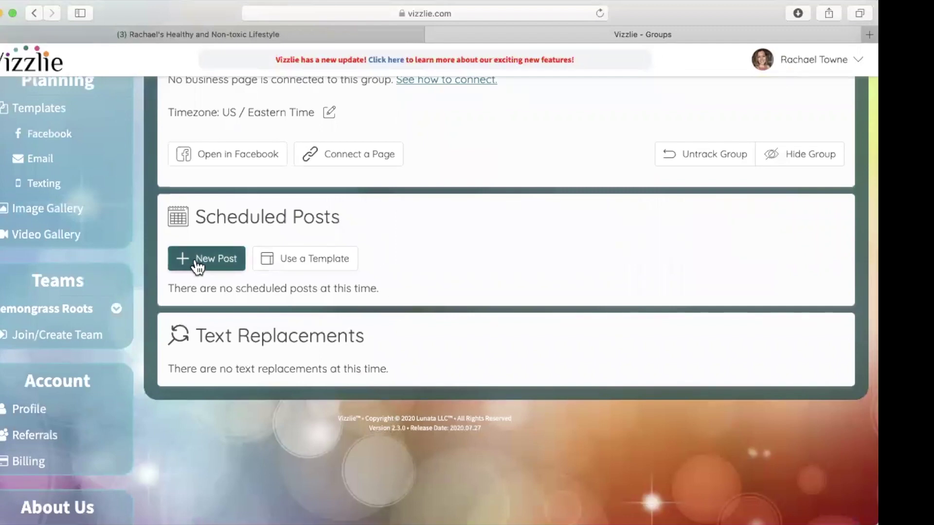
click(302, 266)
click(275, 164)
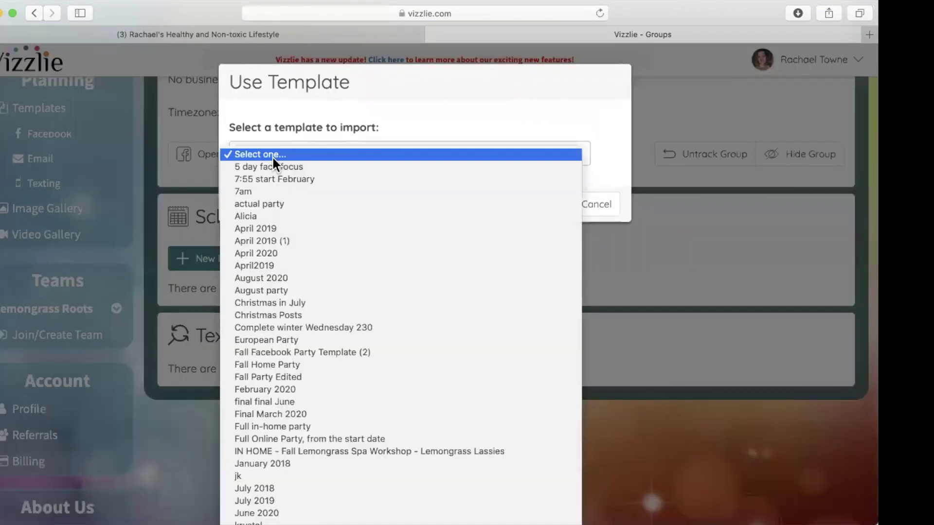
scroll(293, 408, down, 5)
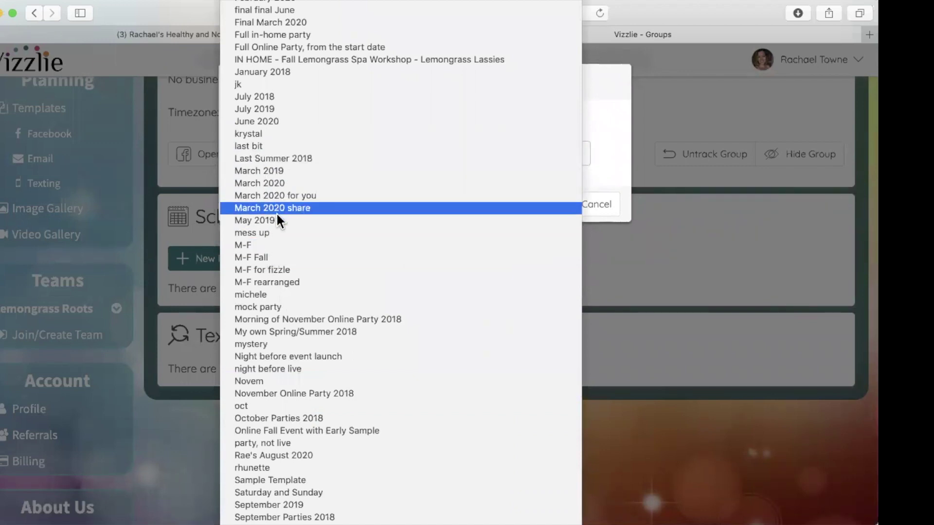
key(Escape)
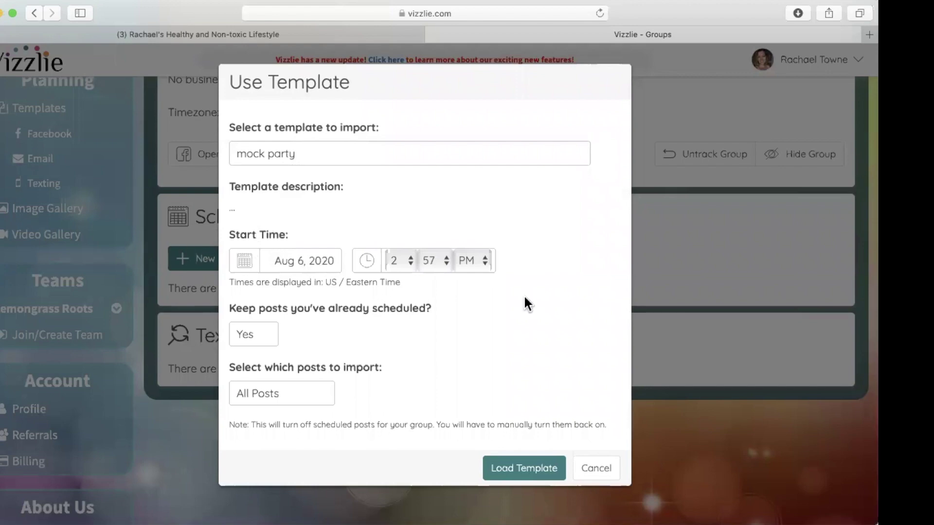
Step: Set the start to August 19 at 7:30 and load the template into the group
click(253, 267)
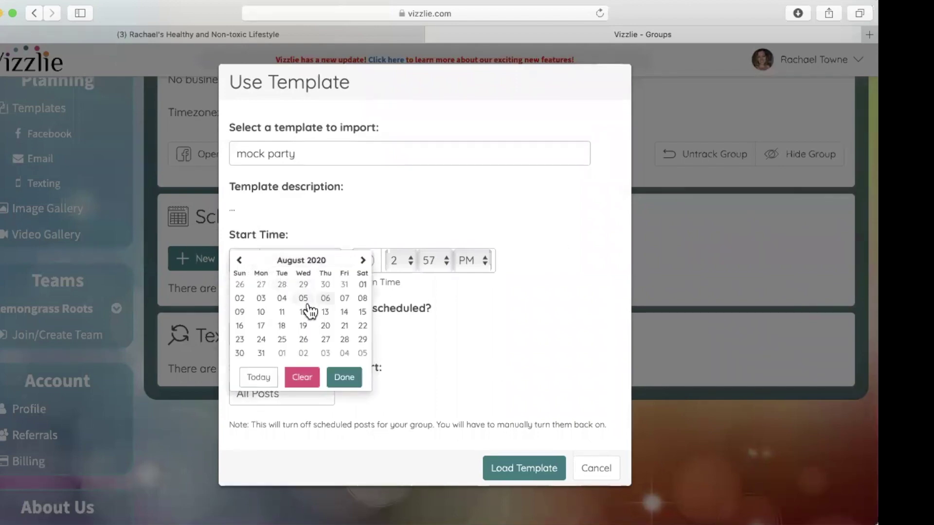
click(309, 332)
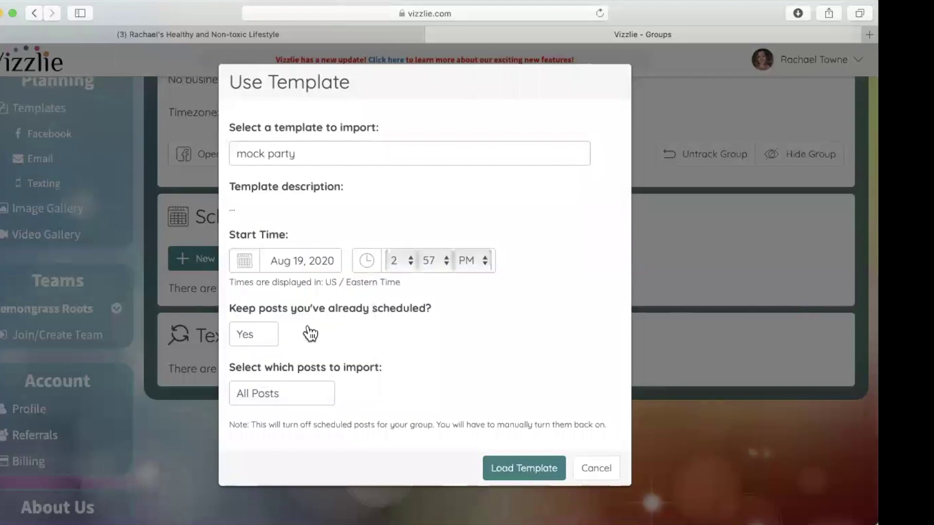
click(395, 263)
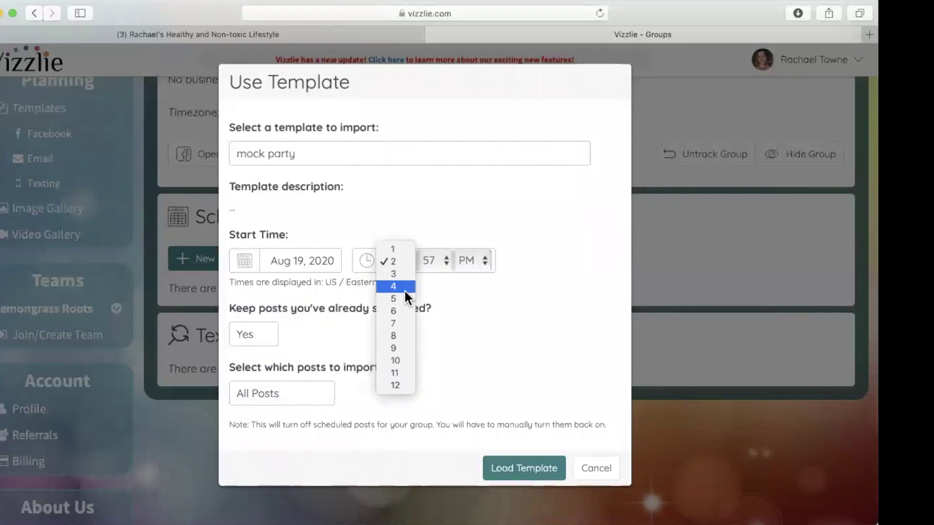
click(405, 317)
click(430, 262)
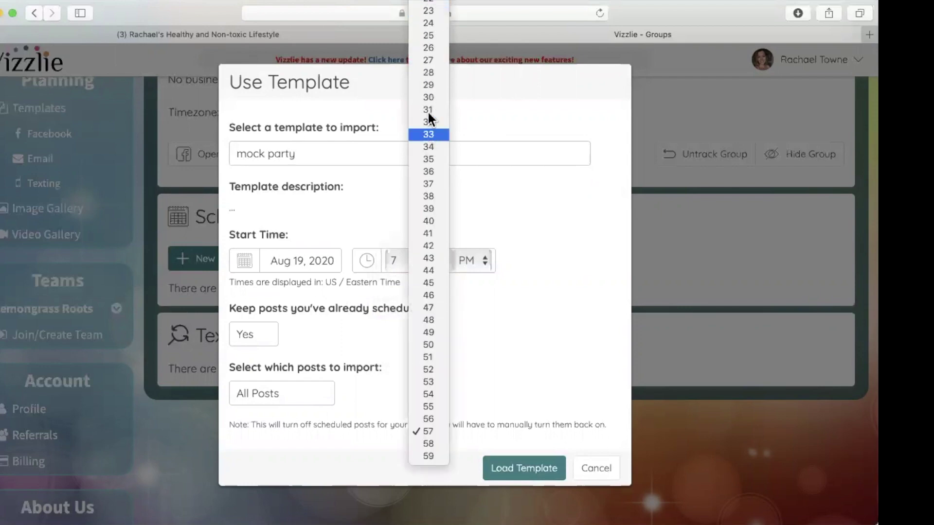
click(428, 97)
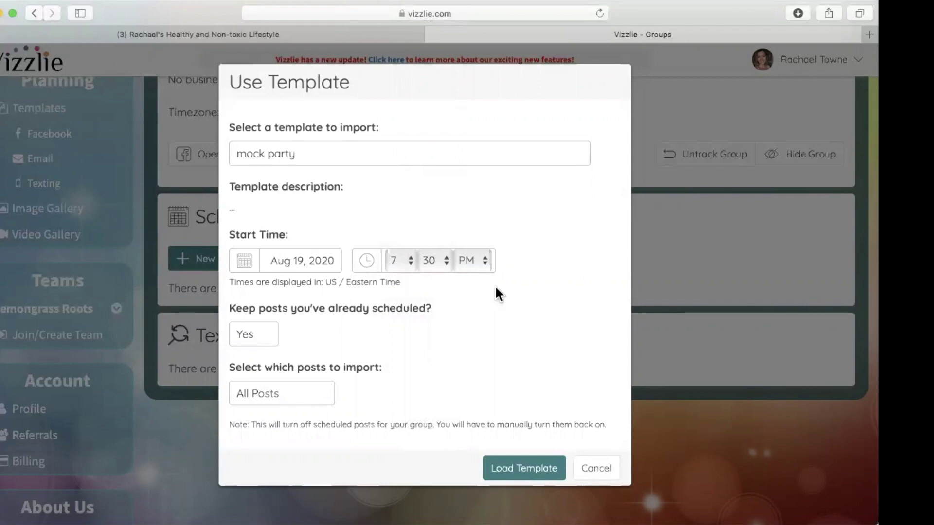
click(524, 471)
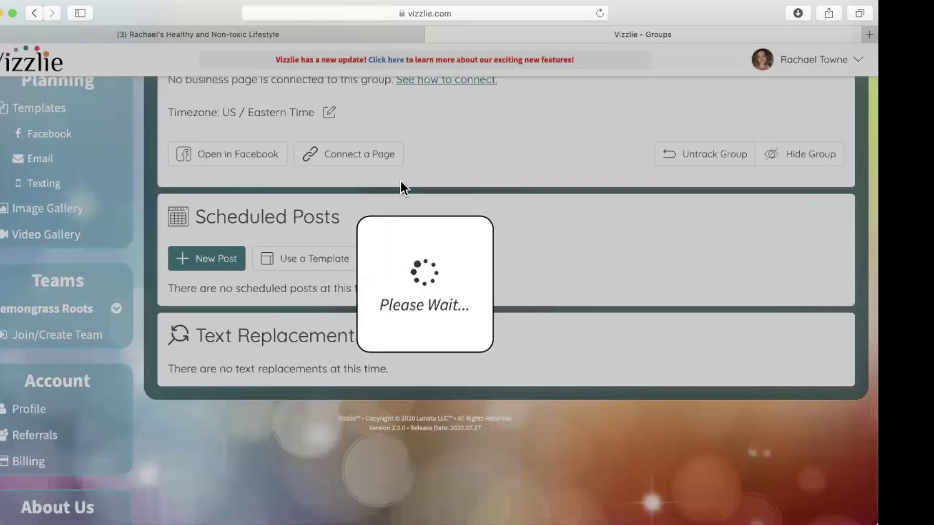
scroll(371, 351, down, 2)
scroll(386, 400, down, 5)
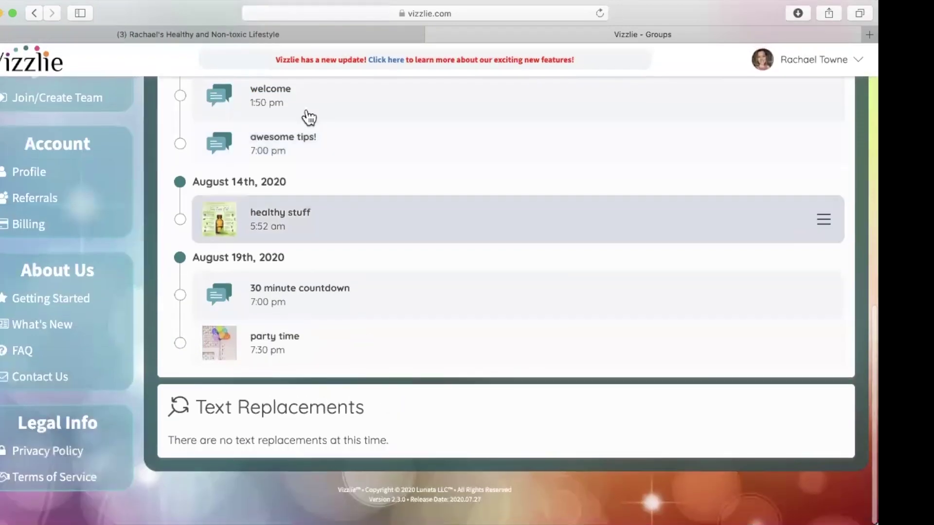
scroll(305, 192, up, 3)
scroll(305, 191, up, 1)
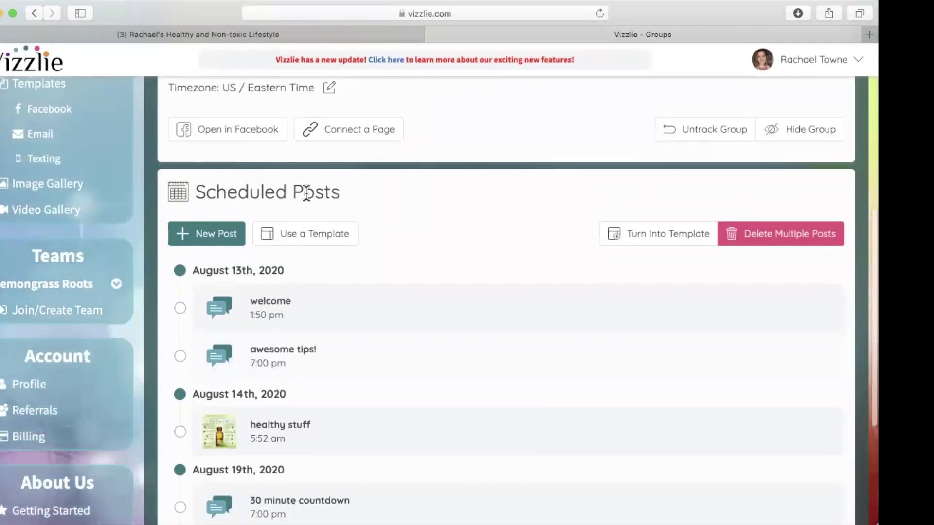
scroll(306, 191, up, 2)
scroll(306, 191, up, 1)
scroll(307, 190, up, 2)
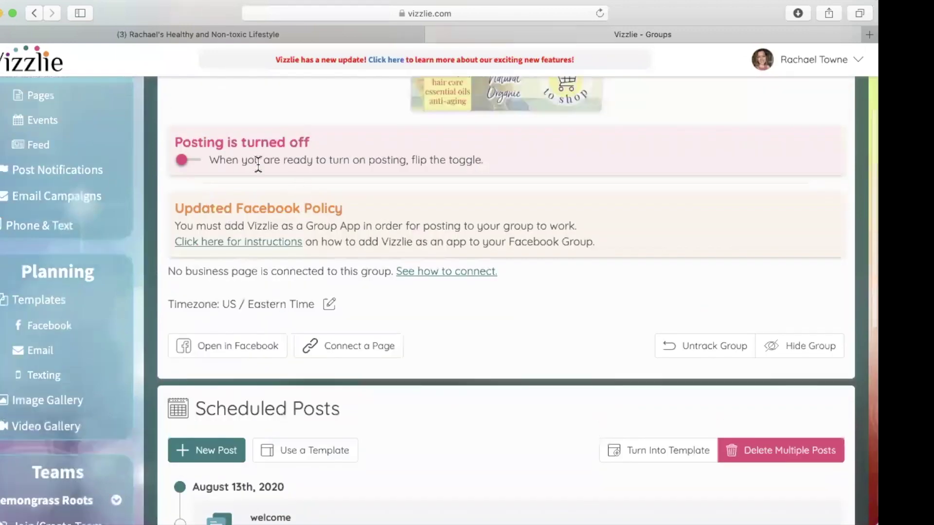
Step: Turn automated posting on for the group, keeping it on at the suspend prompt
click(182, 160)
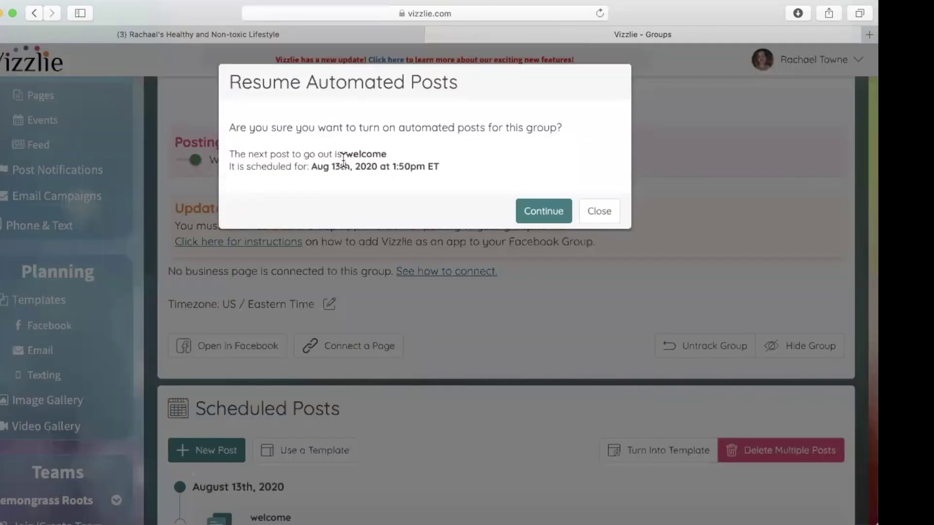
click(548, 209)
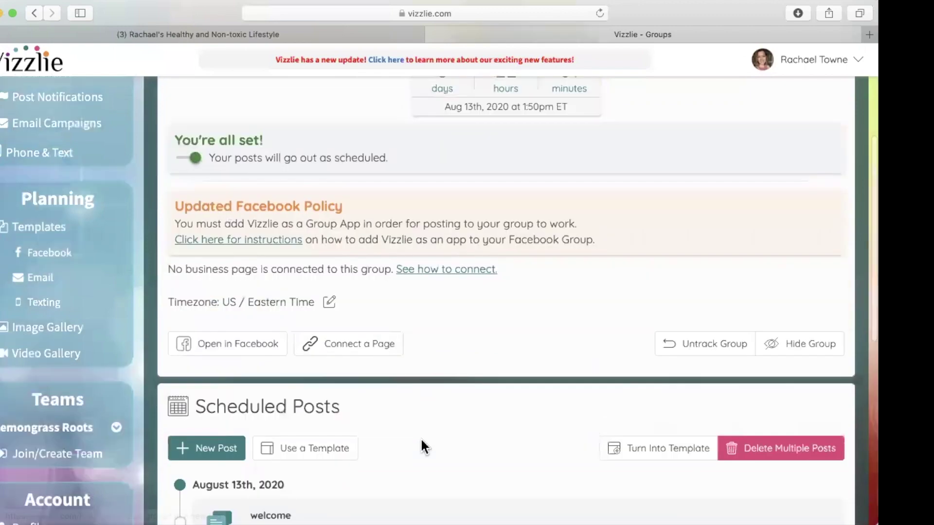
scroll(420, 445, down, 5)
scroll(421, 445, up, 2)
scroll(421, 445, up, 3)
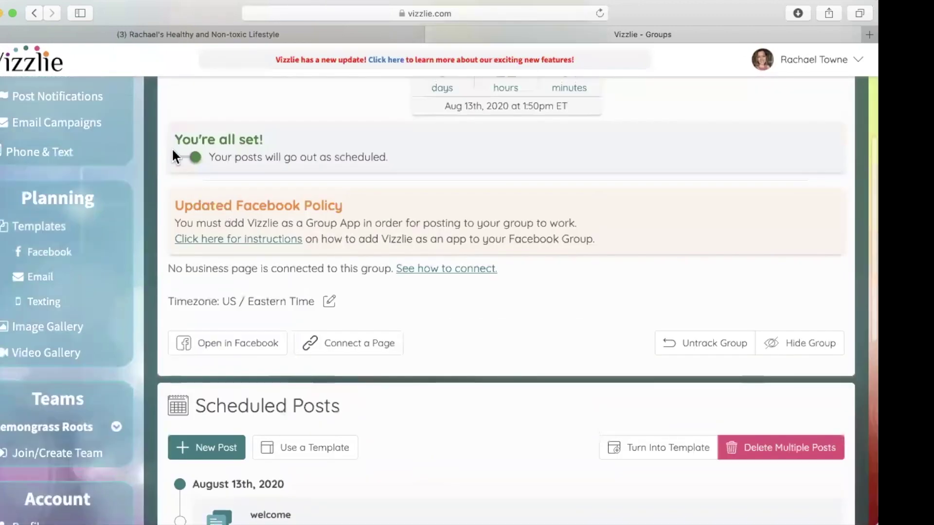
click(183, 156)
click(580, 175)
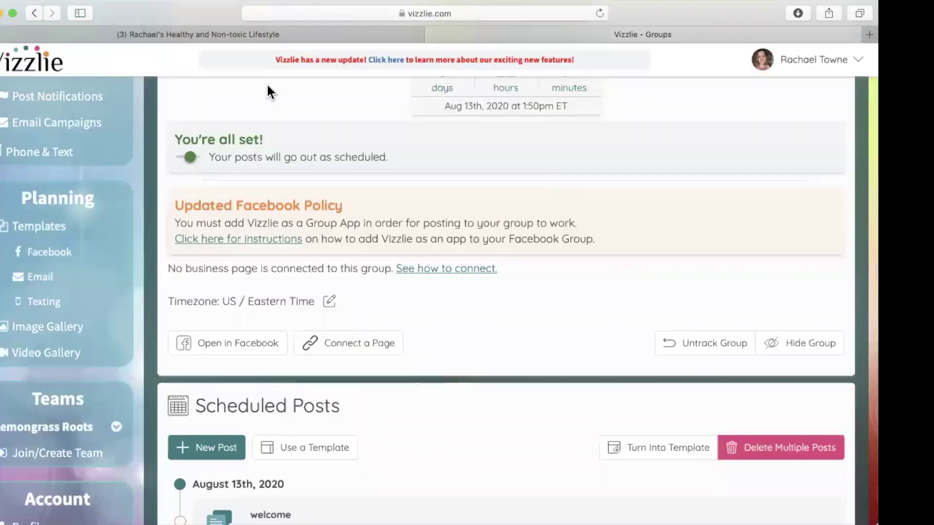
click(46, 252)
Step: Open the Rae's August 2020 template and edit its What is LGS post
click(270, 306)
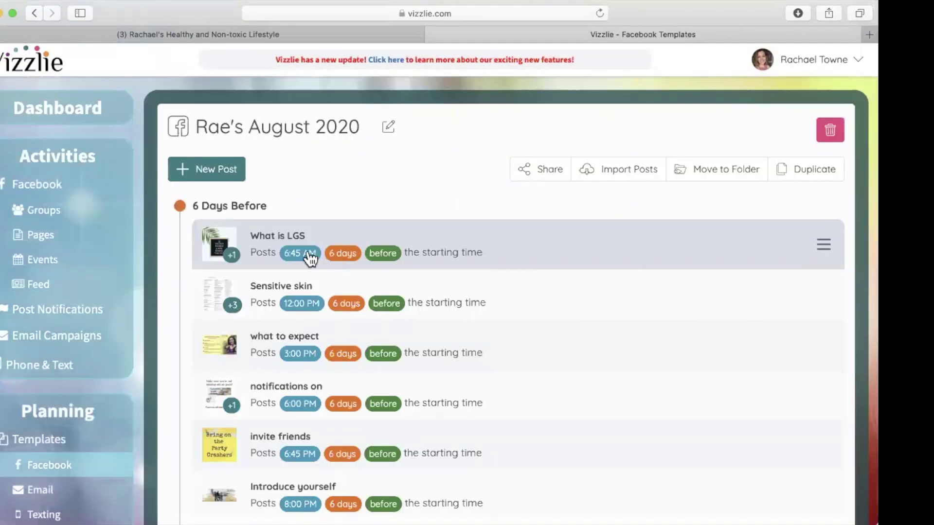
scroll(332, 314, down, 1)
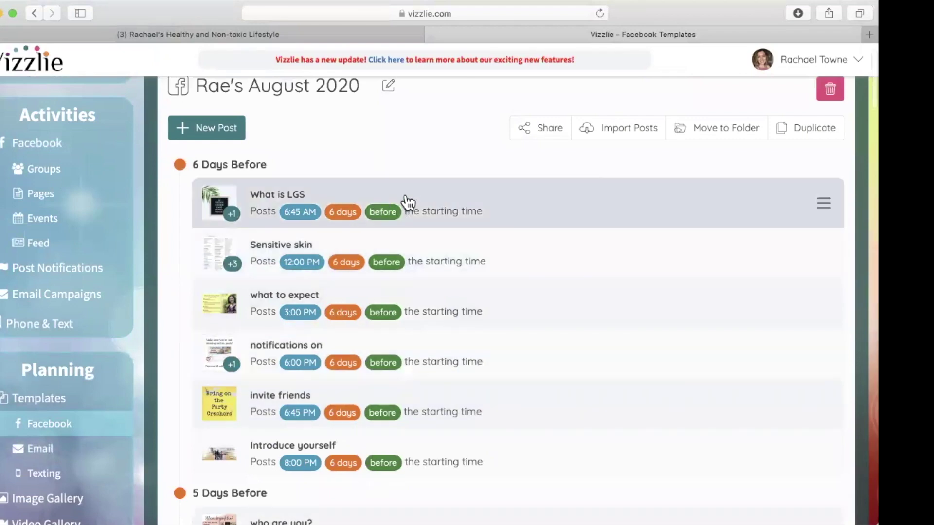
right_click(407, 199)
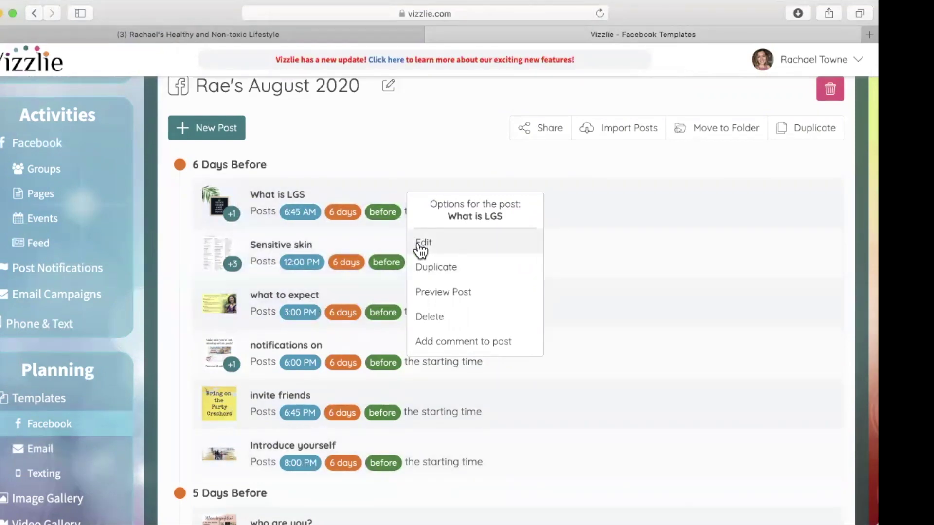
click(421, 248)
scroll(396, 319, down, 2)
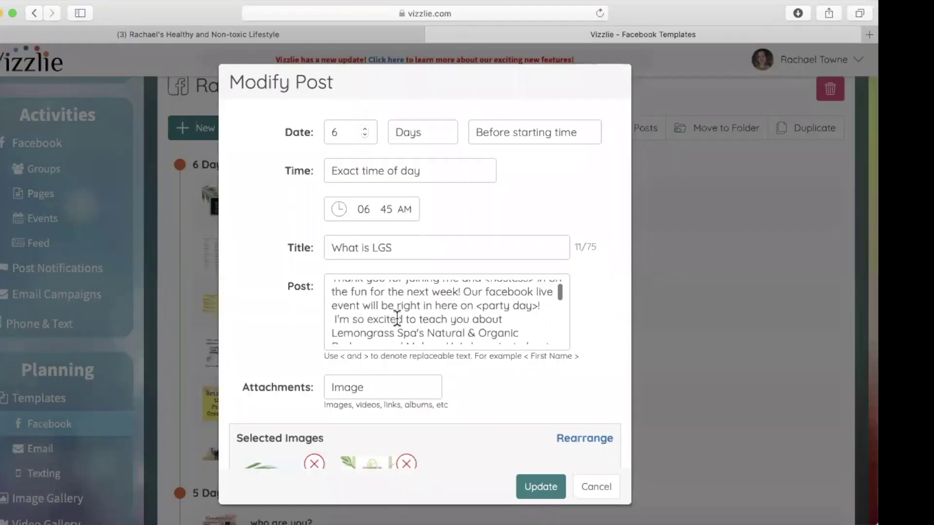
scroll(427, 319, up, 2)
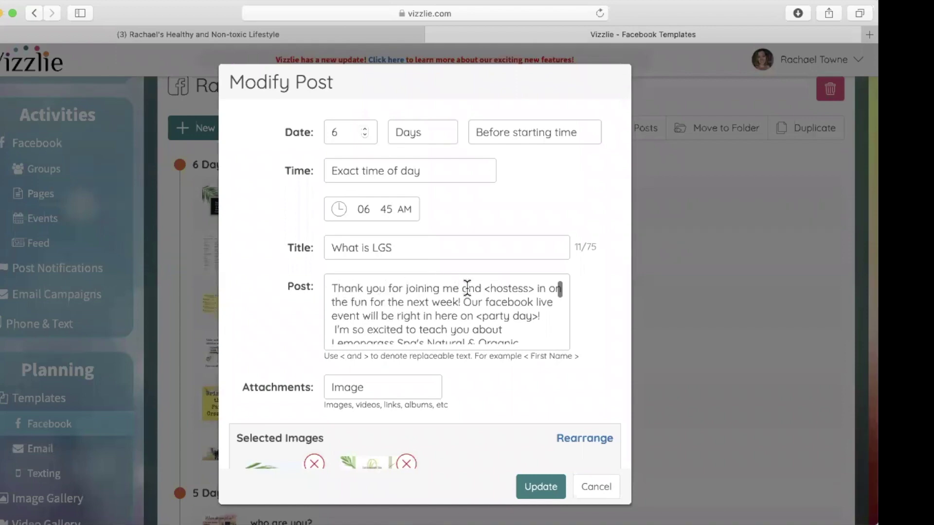
Step: Highlight the <hostess> and <party day> placeholders in the post text, then update the post
drag(484, 290, 535, 290)
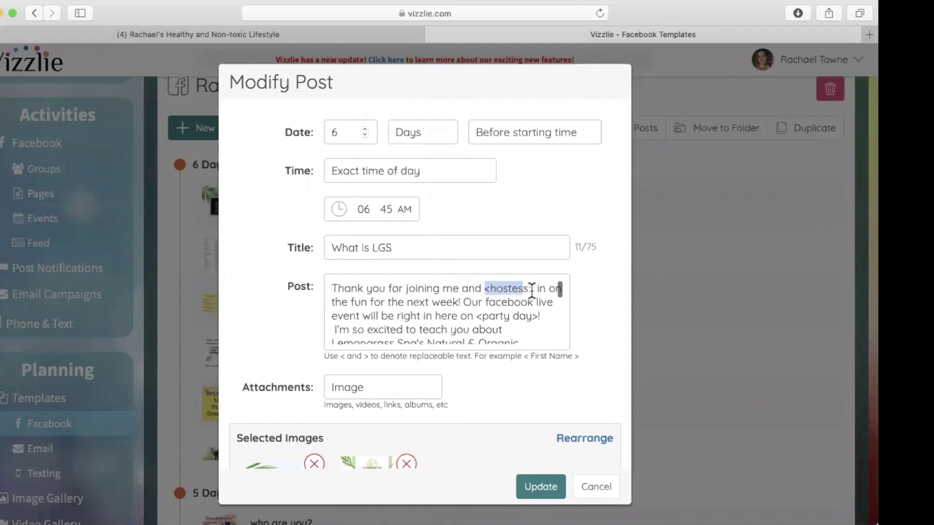
click(495, 289)
drag(489, 290, 529, 292)
click(520, 288)
drag(491, 290, 529, 288)
click(528, 288)
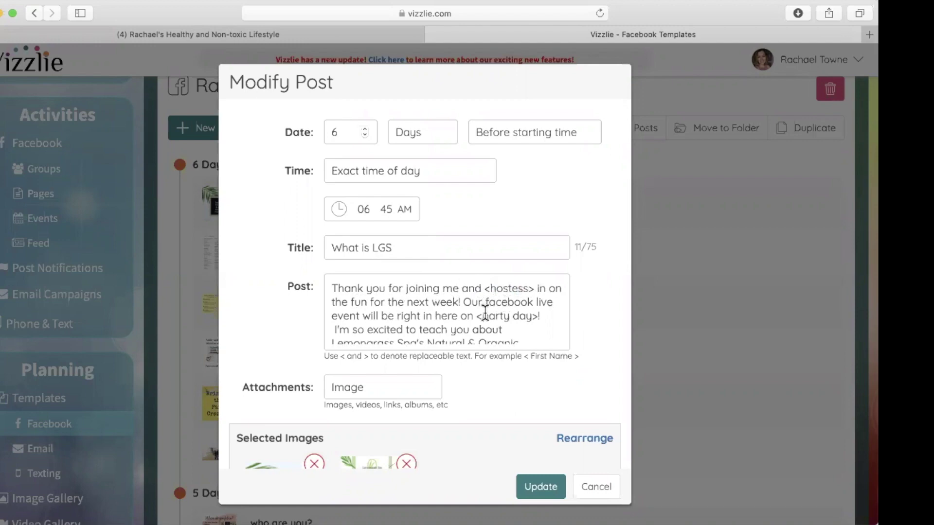
drag(481, 316, 530, 323)
click(595, 489)
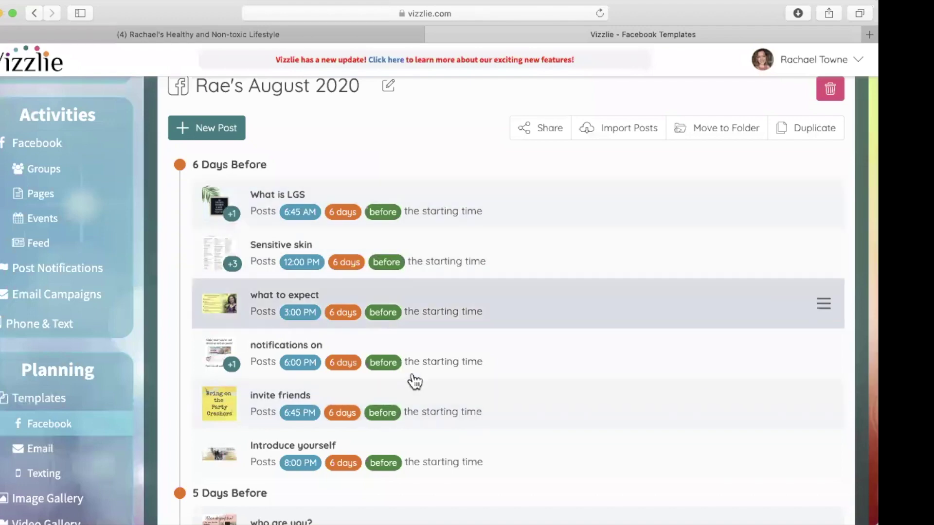
scroll(413, 379, down, 2)
scroll(387, 314, down, 10)
scroll(368, 259, down, 1)
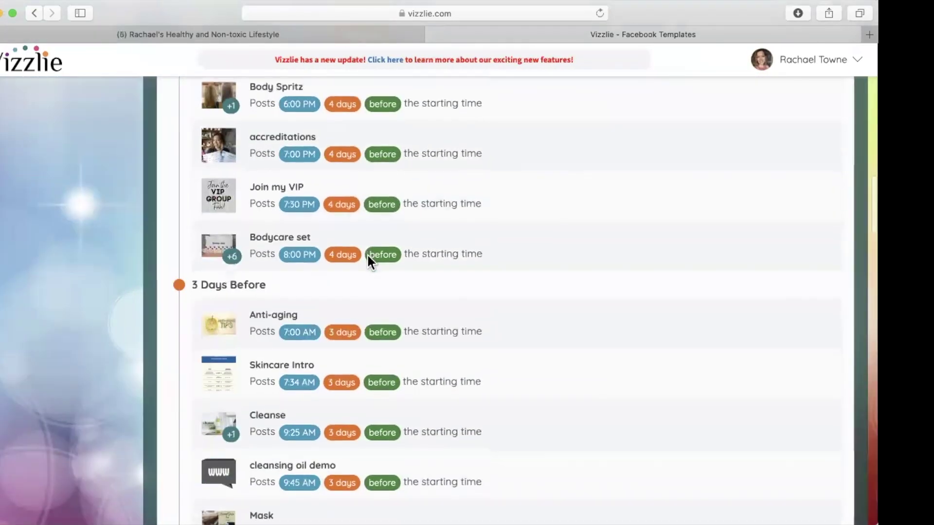
scroll(368, 259, up, 2)
scroll(368, 260, up, 8)
scroll(367, 263, up, 5)
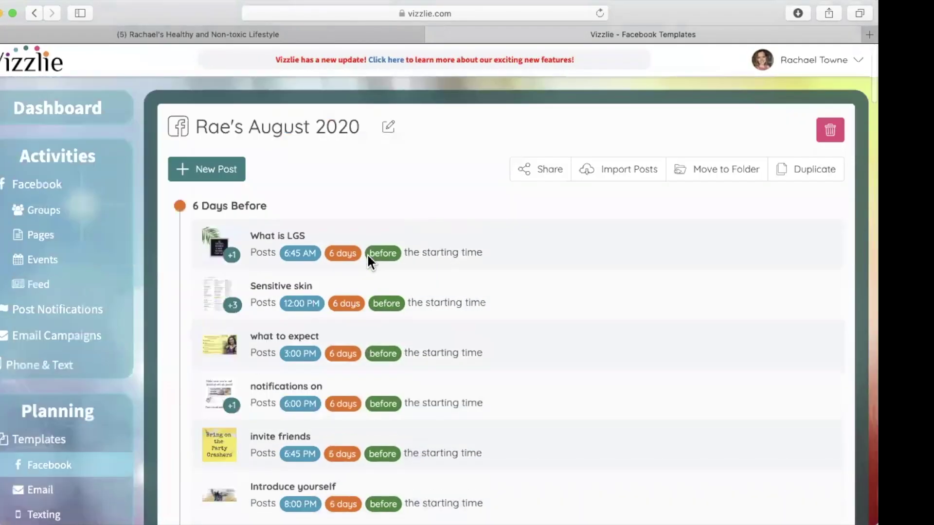
click(57, 210)
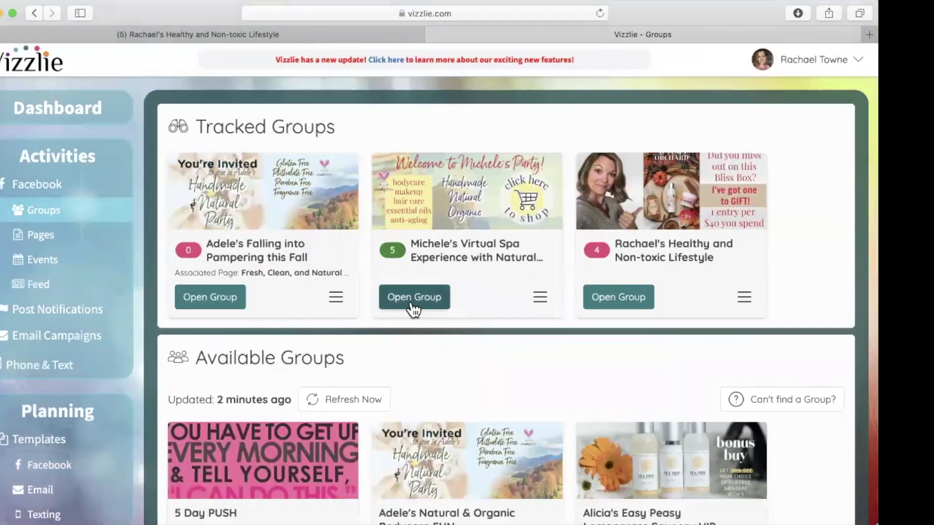
Step: In Michele's virtual spa group, choose the Rae's August 2020 template to import
click(412, 299)
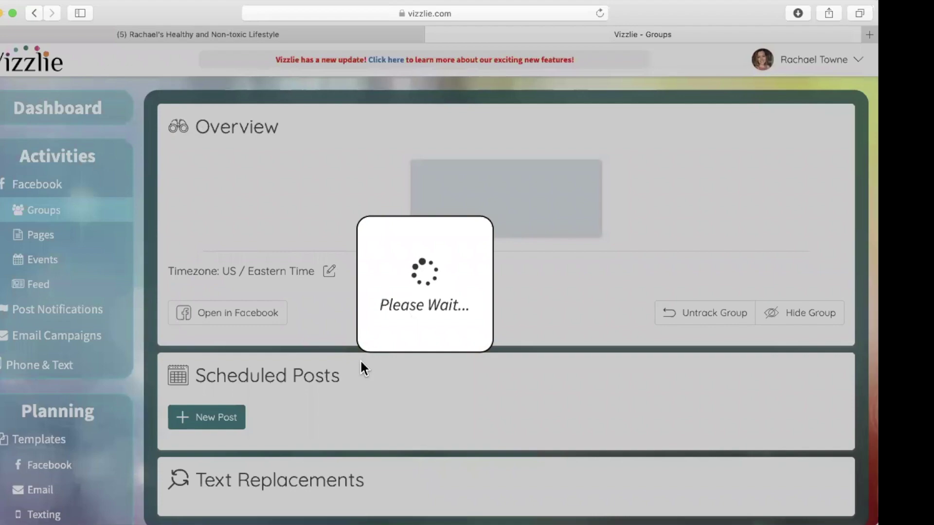
scroll(556, 415, down, 3)
scroll(556, 415, down, 2)
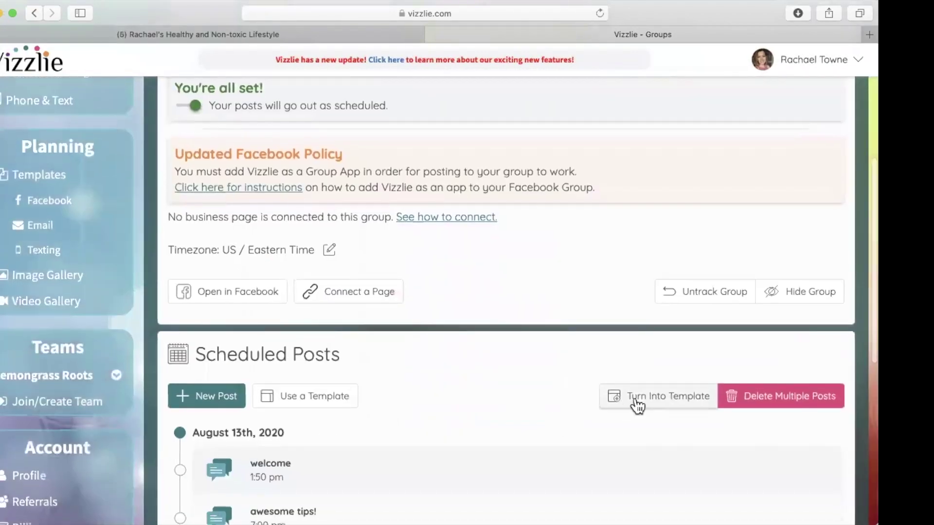
click(328, 398)
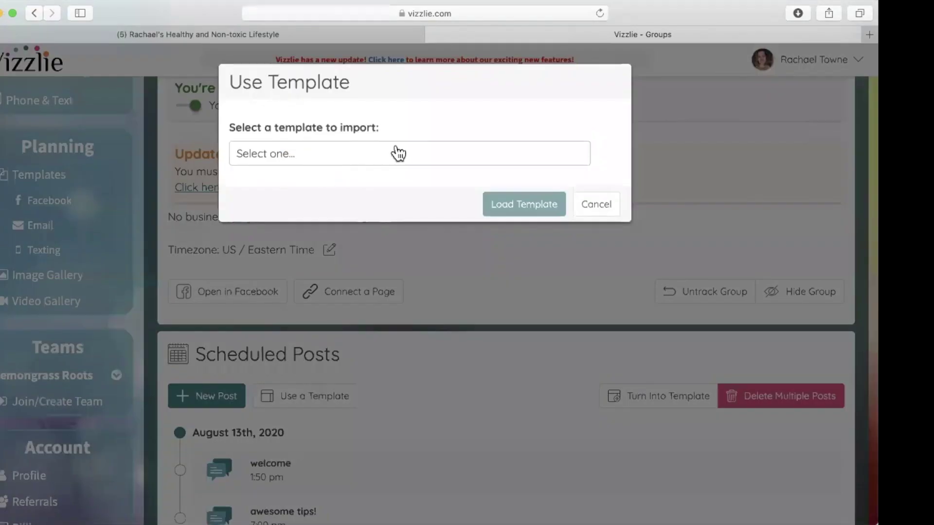
click(424, 152)
scroll(358, 366, down, 10)
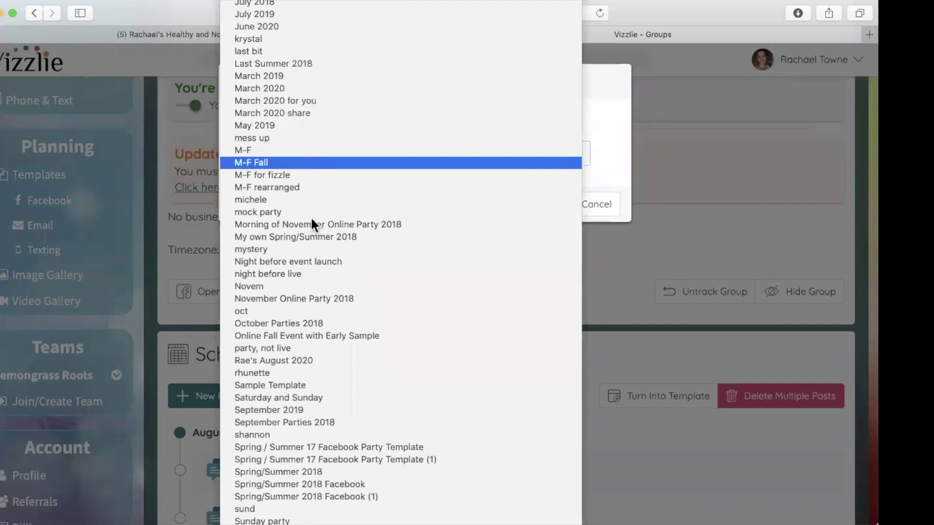
click(293, 361)
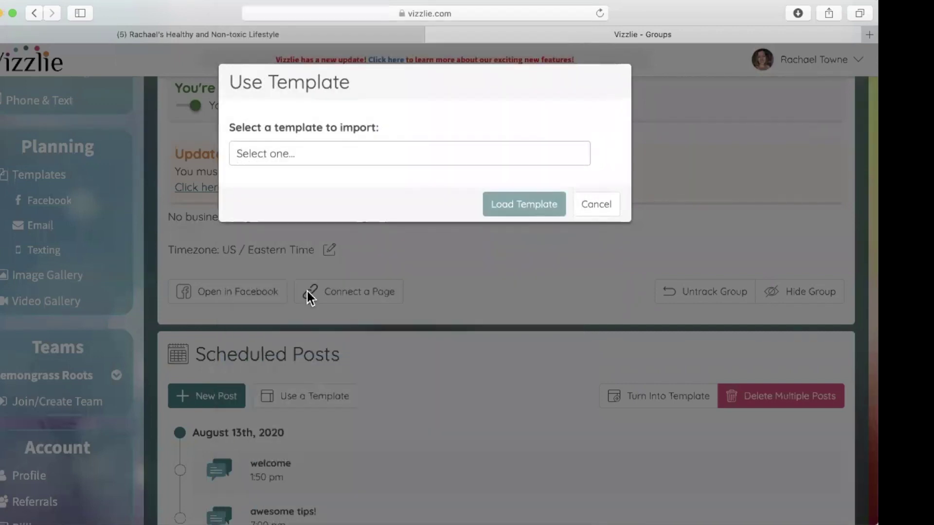
Step: Set the start to August 19 at 7:30 PM, keep no already scheduled posts, and load the template
click(307, 223)
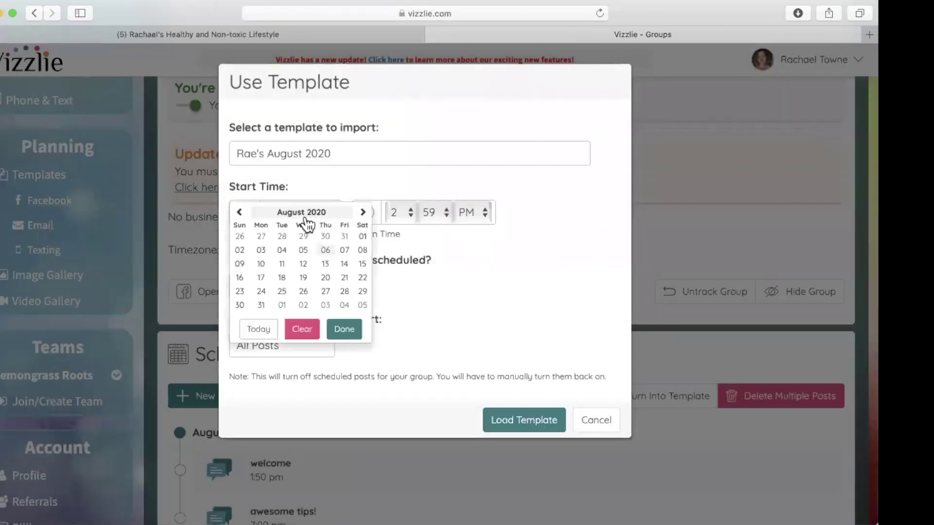
click(299, 281)
click(393, 223)
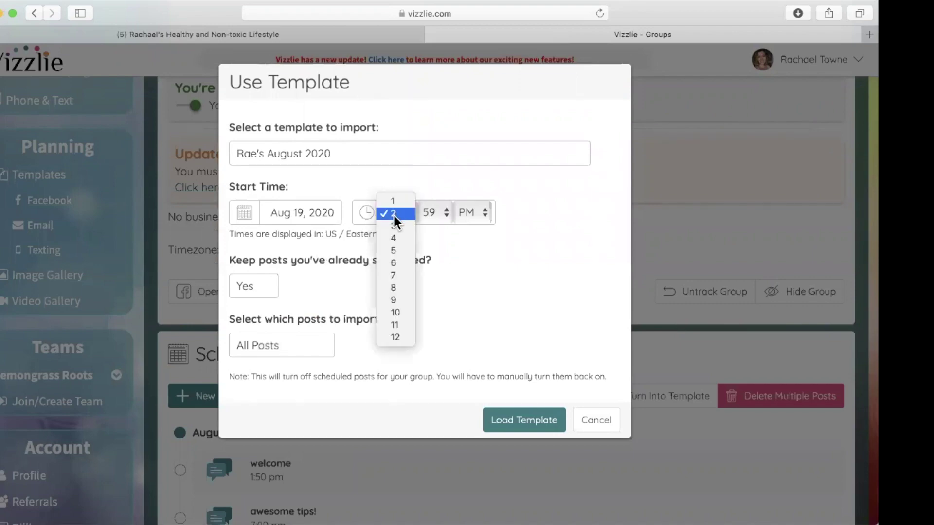
click(398, 274)
click(438, 213)
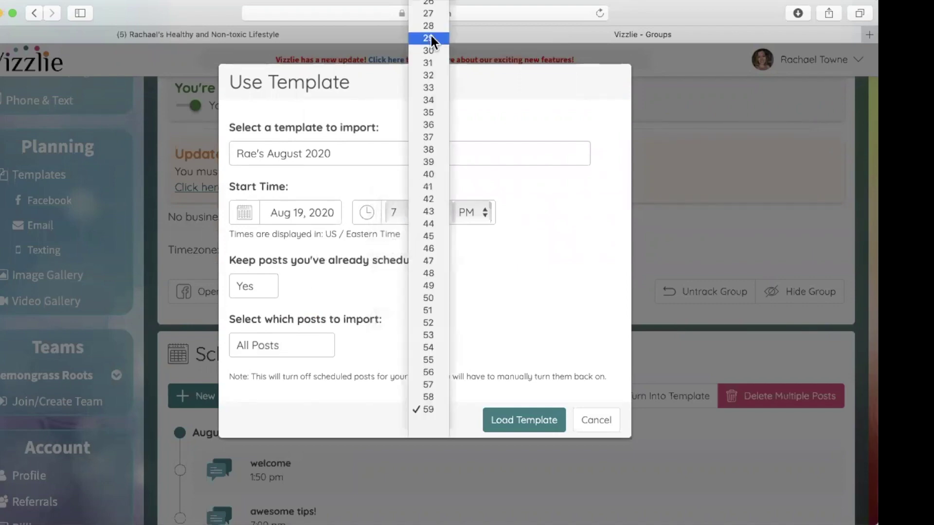
click(428, 221)
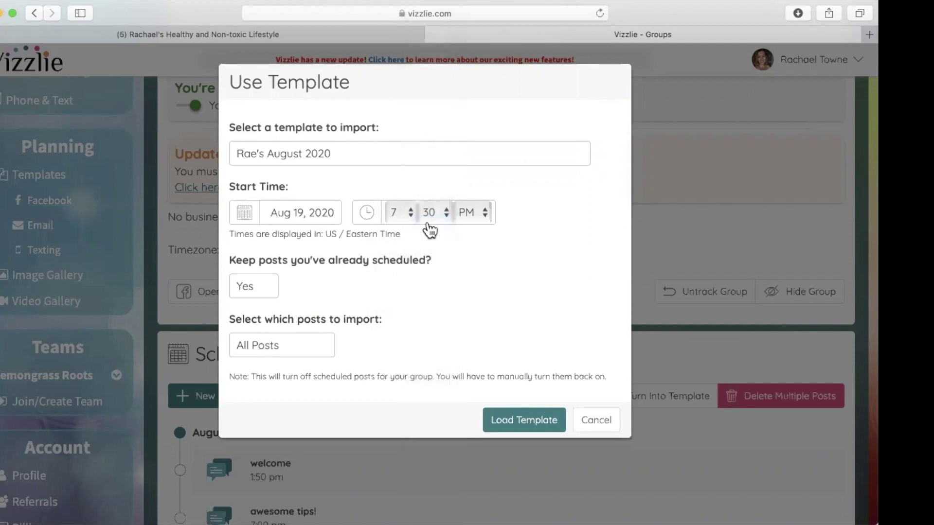
click(264, 281)
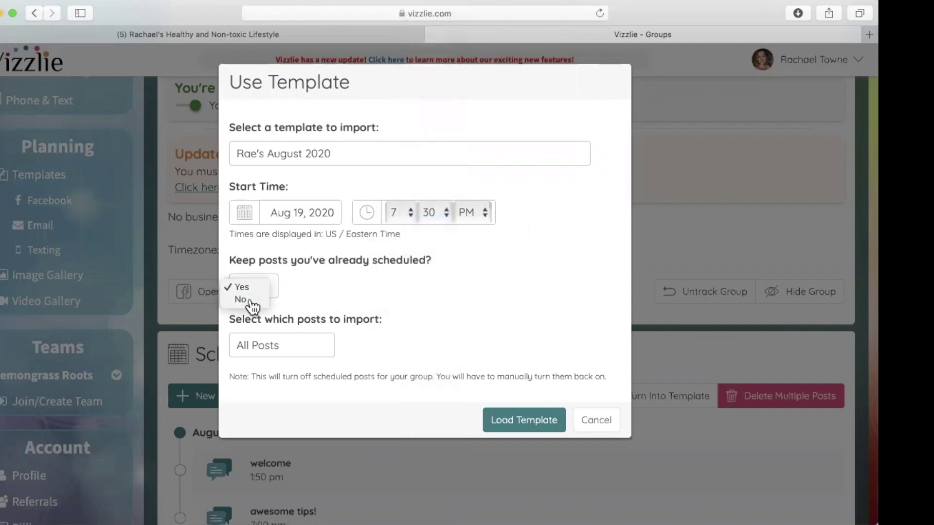
click(246, 300)
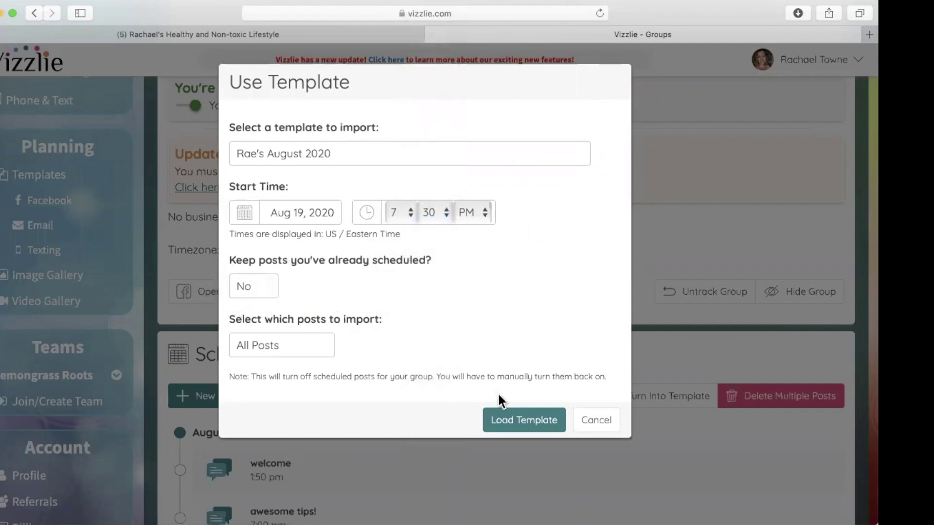
click(518, 418)
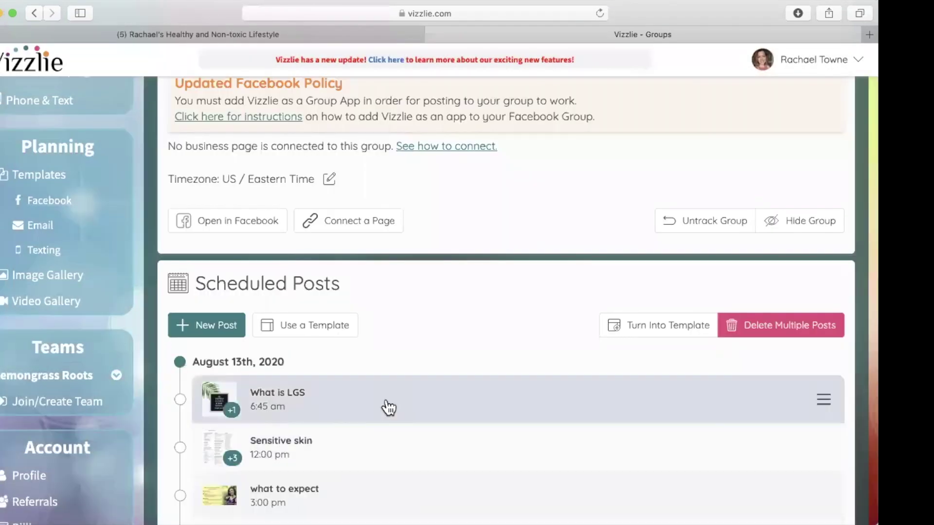
scroll(387, 407, down, 10)
scroll(384, 407, down, 10)
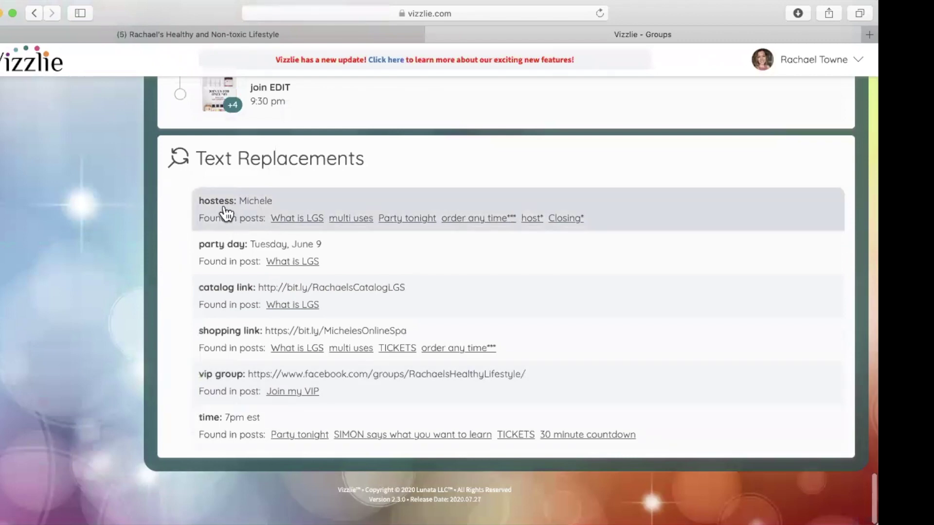
Step: Confirm the hostess replacement as Michele and save it
click(247, 209)
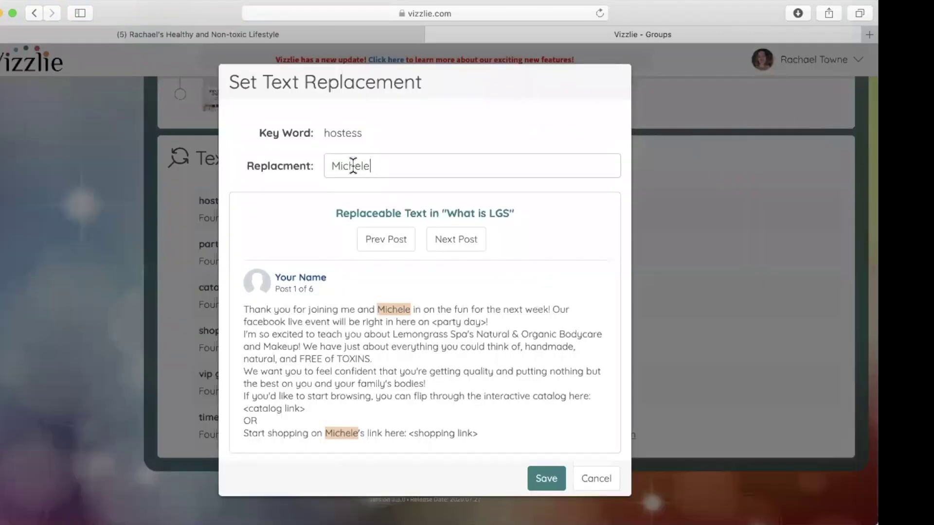
click(546, 478)
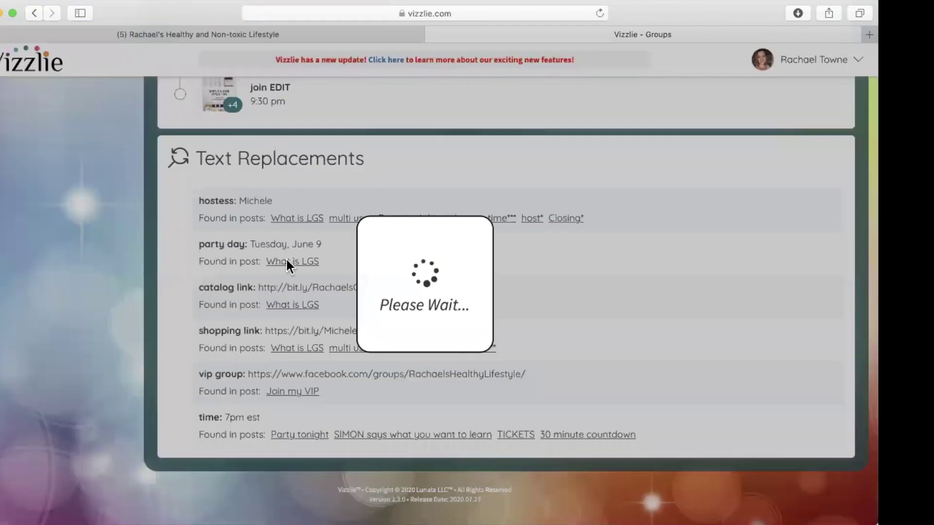
scroll(287, 260, up, 10)
scroll(270, 438, down, 10)
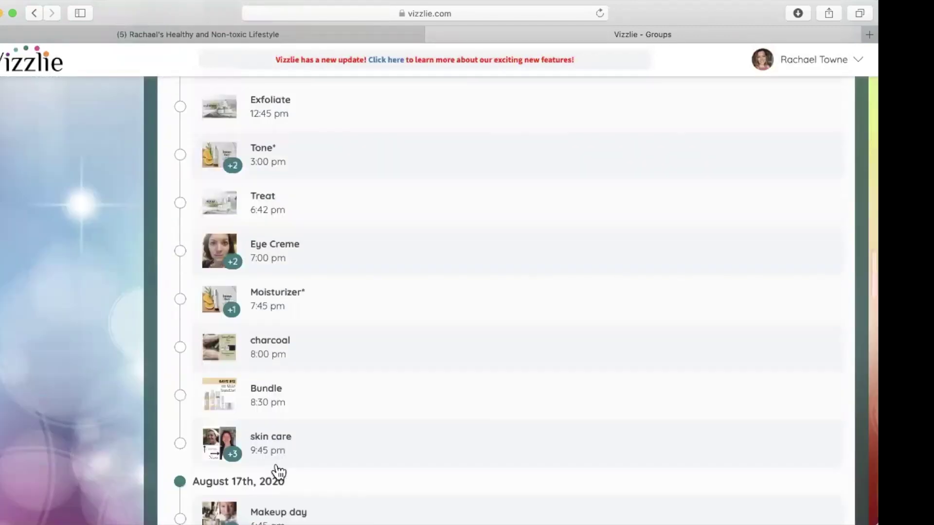
scroll(277, 471, down, 10)
Step: Replace the party day text with Wednesday August 19 and save it
click(271, 253)
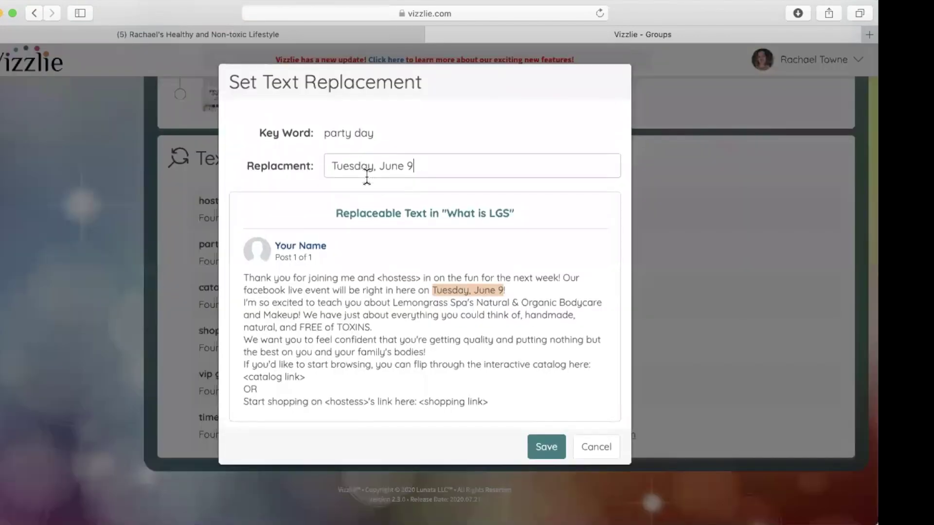
drag(418, 167, 223, 168)
text(We)
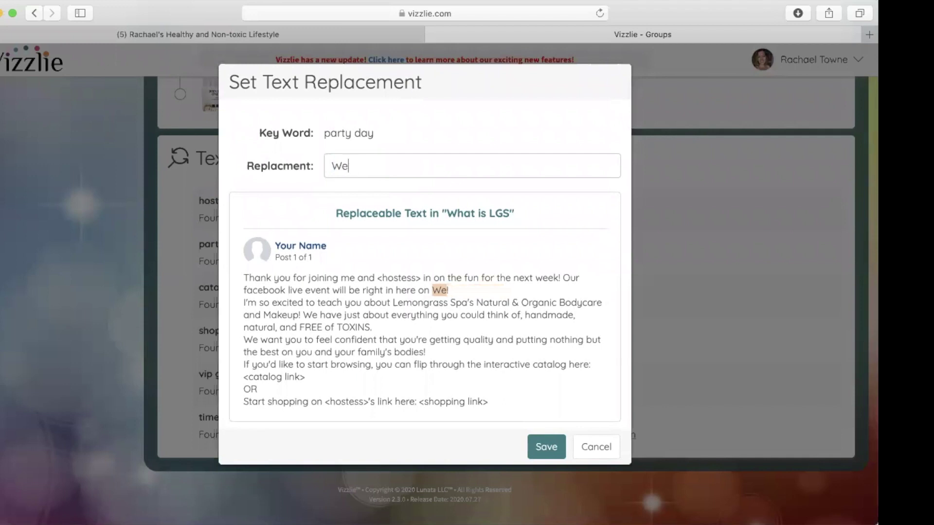
text(y,)
text(ugust 19)
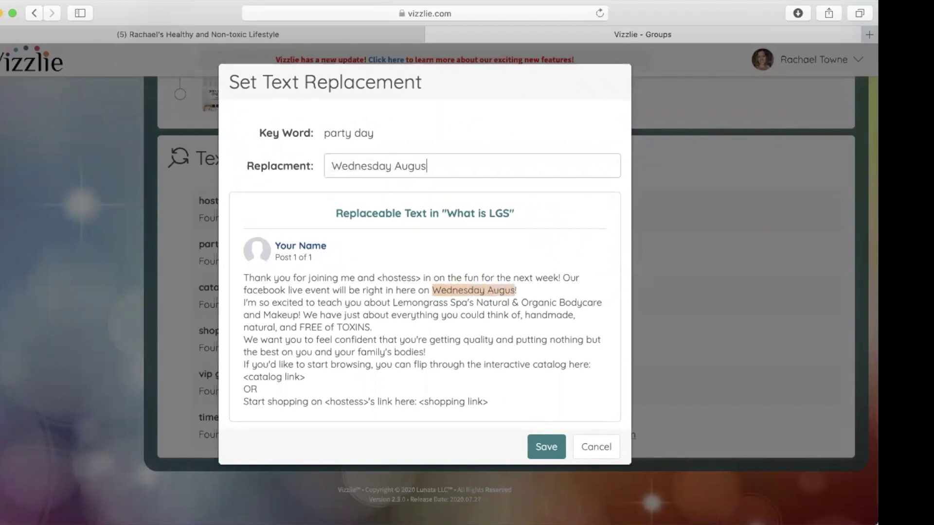
click(549, 450)
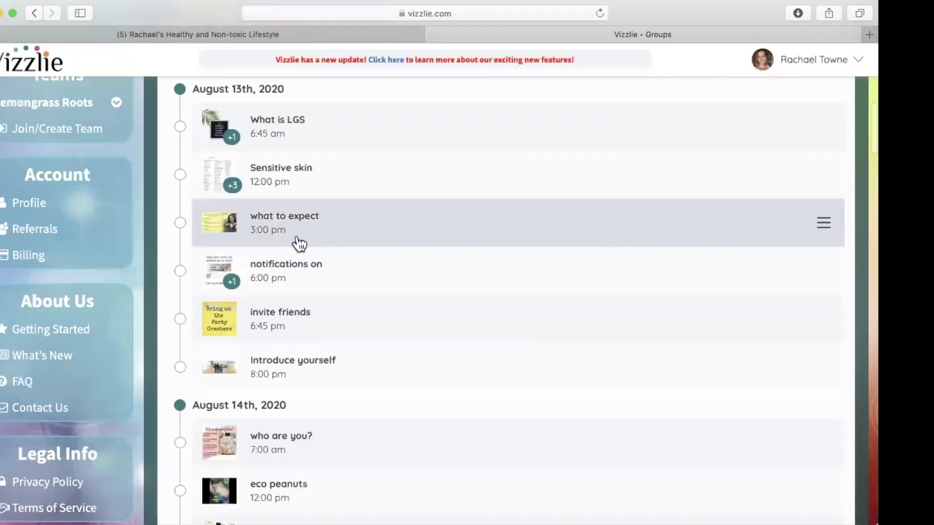
scroll(299, 278, down, 10)
scroll(298, 277, down, 10)
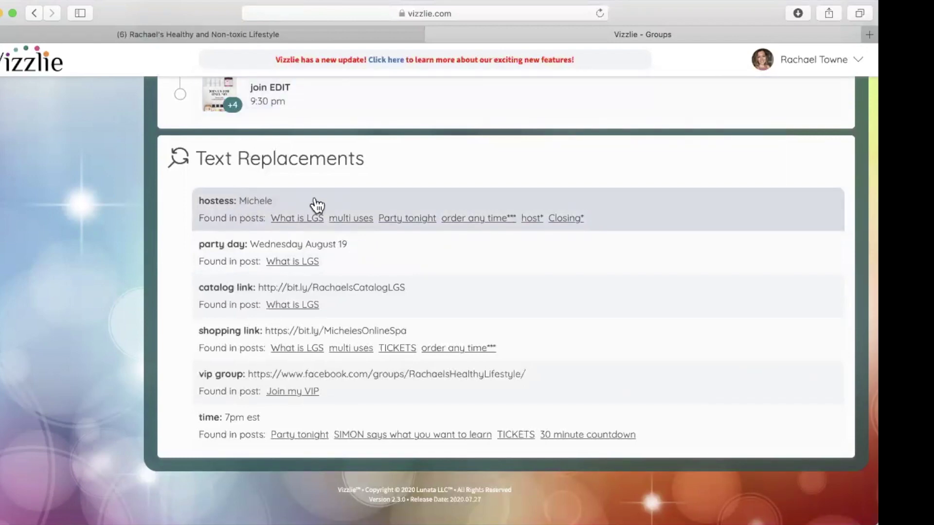
scroll(316, 204, up, 3)
scroll(316, 205, up, 3)
scroll(316, 204, up, 3)
scroll(316, 204, up, 2)
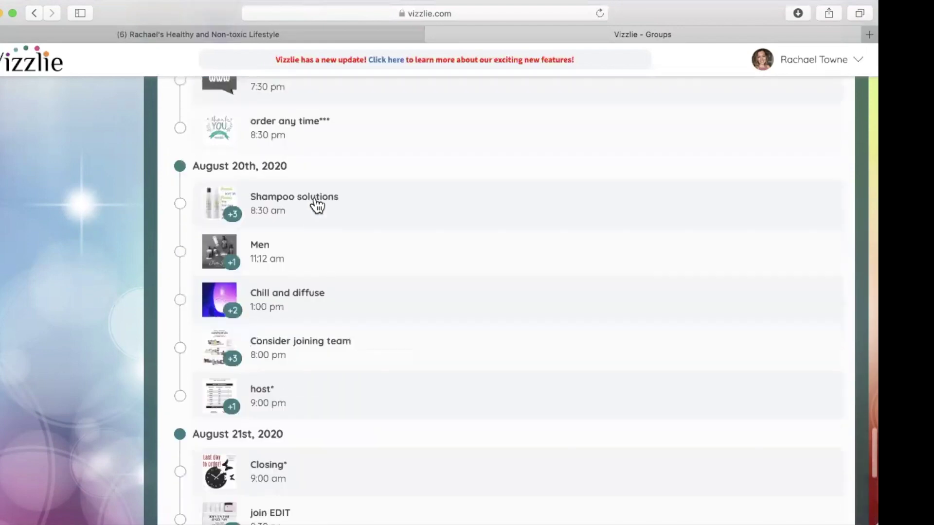
scroll(317, 205, up, 2)
click(292, 284)
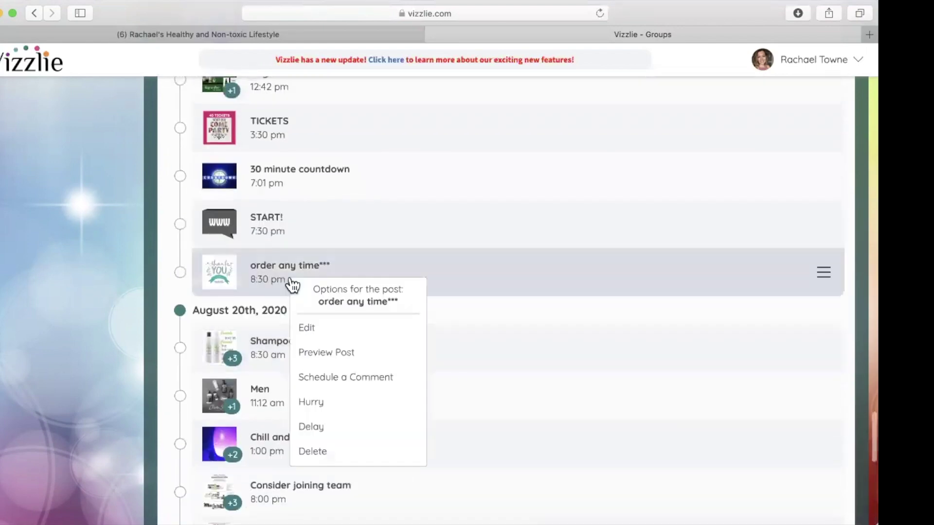
click(306, 330)
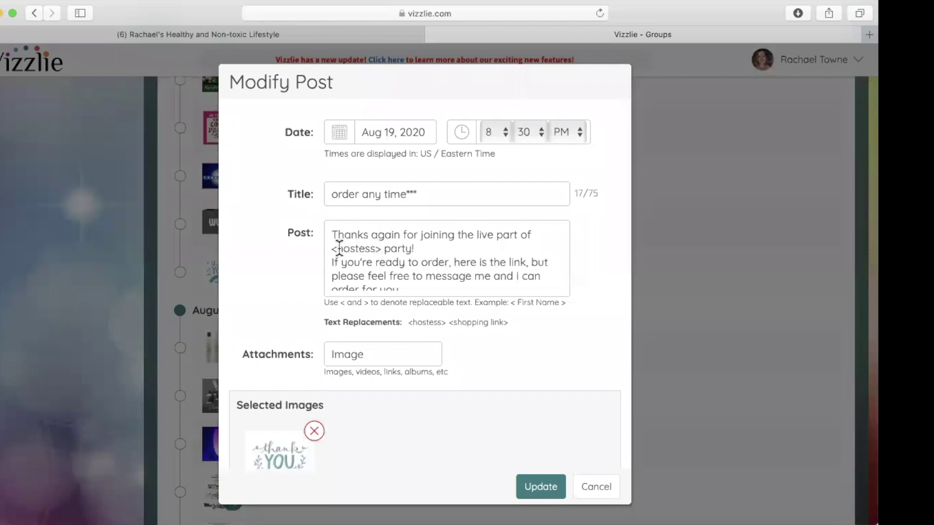
drag(338, 248, 375, 248)
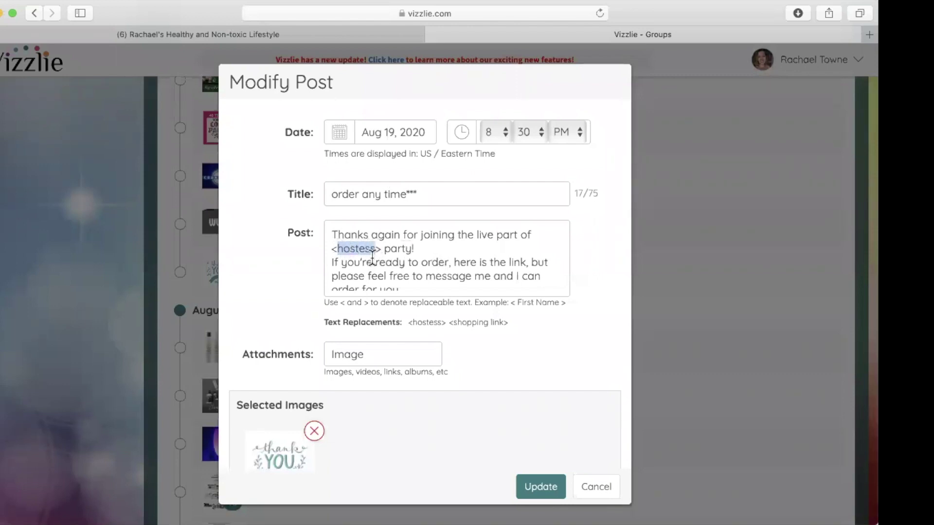
click(460, 274)
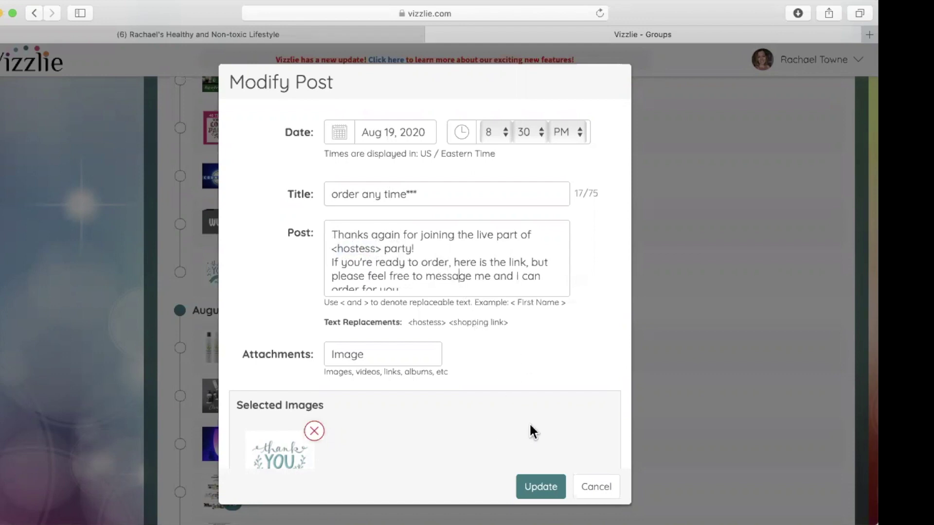
double_click(376, 249)
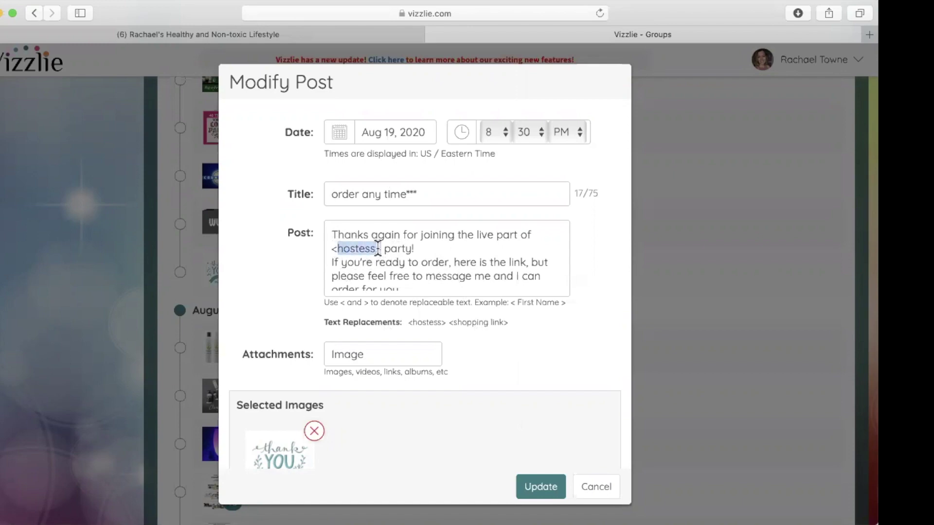
click(608, 487)
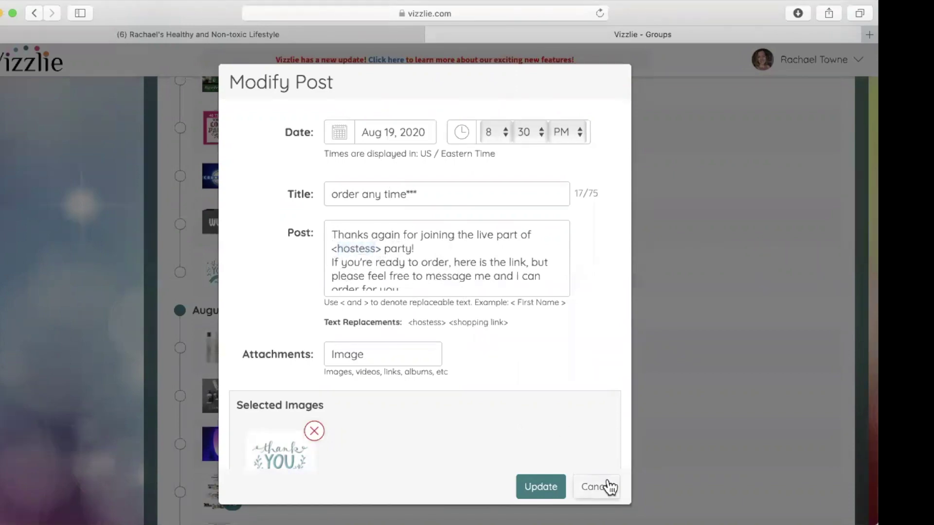
scroll(409, 428, down, 10)
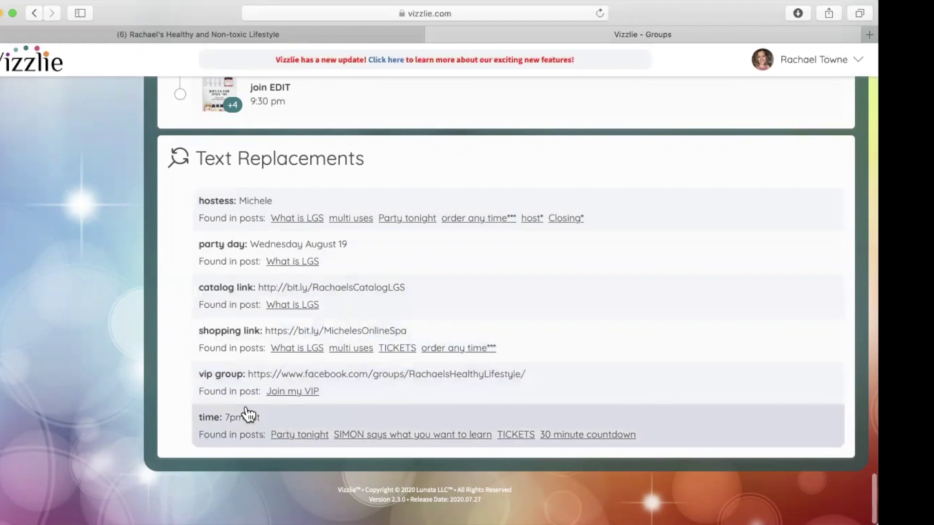
Step: Edit the time replacement to 7:30 pm est and save it
click(246, 421)
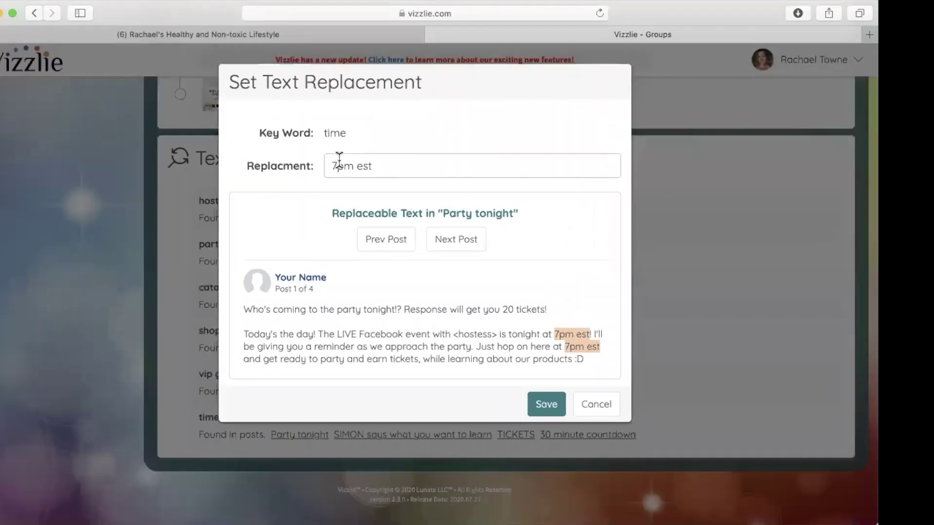
text(:30)
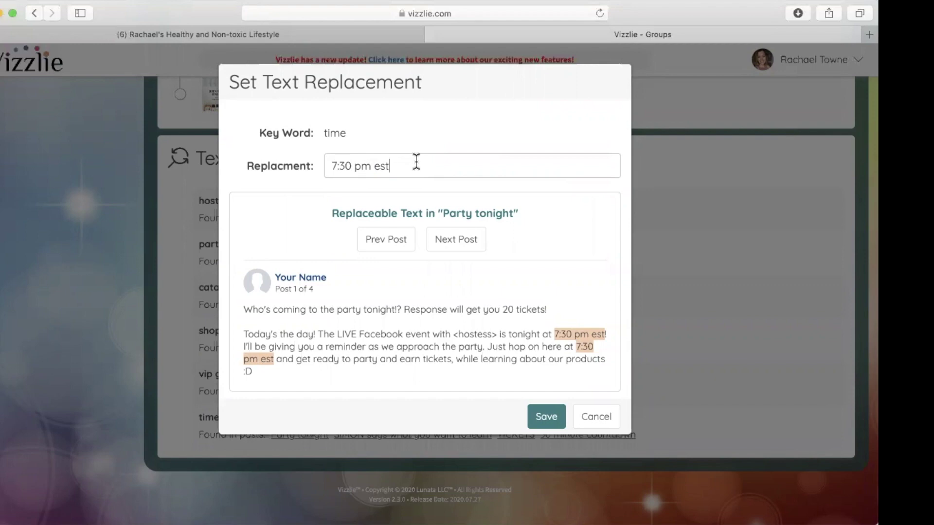
click(556, 419)
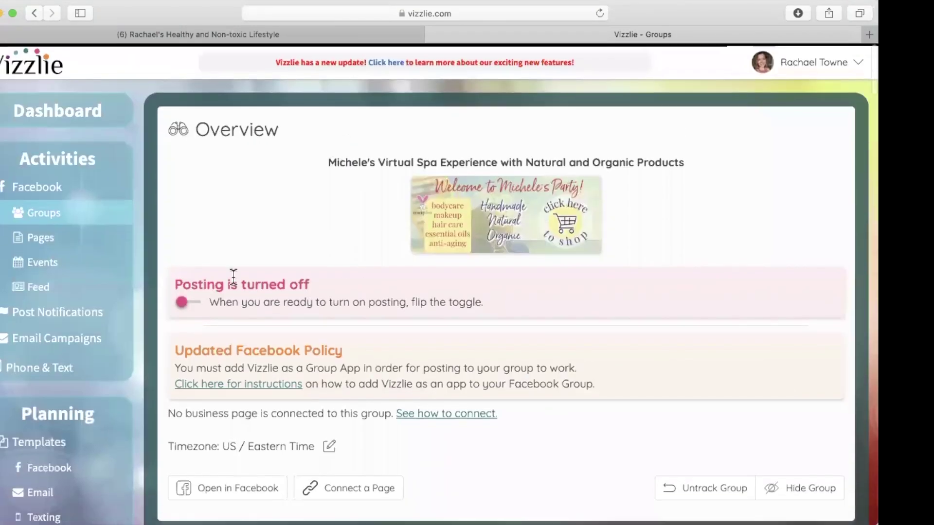
Step: Turn posting on for Michele's group and confirm resuming automated posts
click(199, 301)
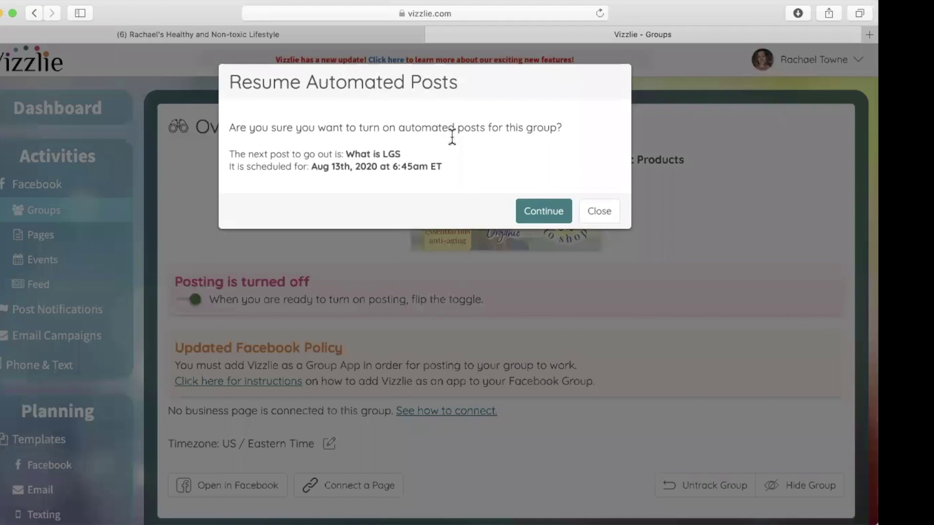
click(554, 213)
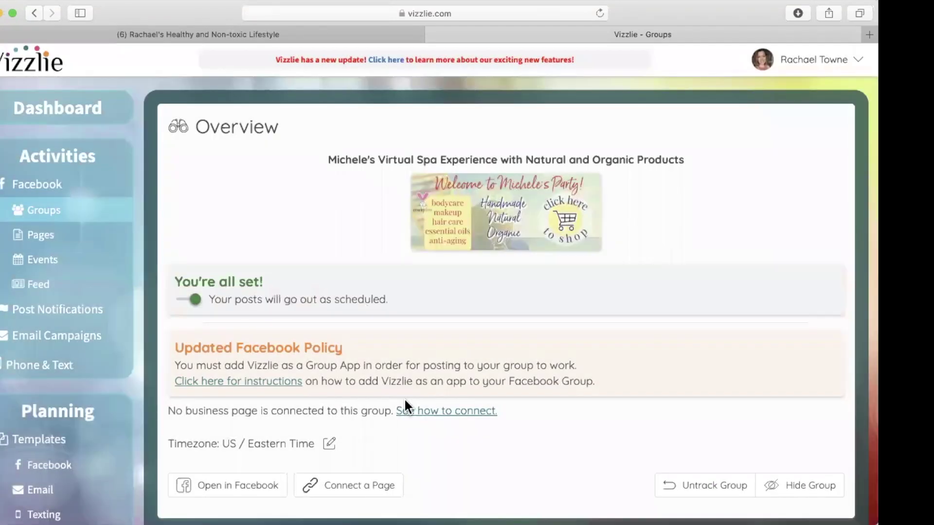
scroll(404, 398, down, 3)
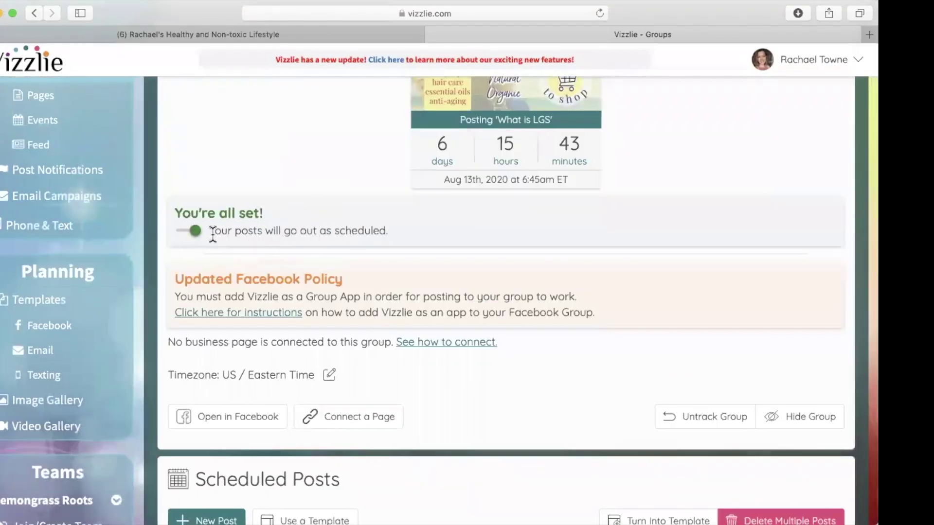
scroll(396, 344, down, 2)
scroll(397, 344, up, 2)
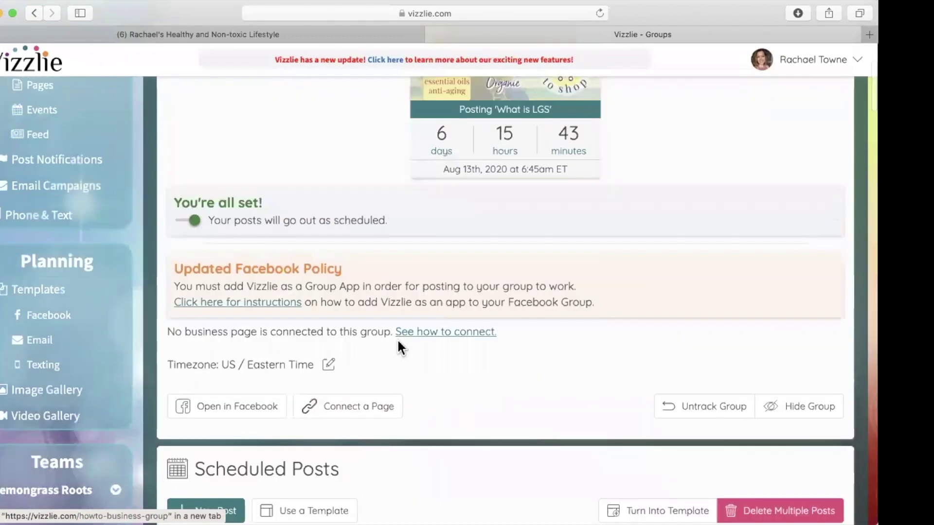
scroll(390, 411, down, 15)
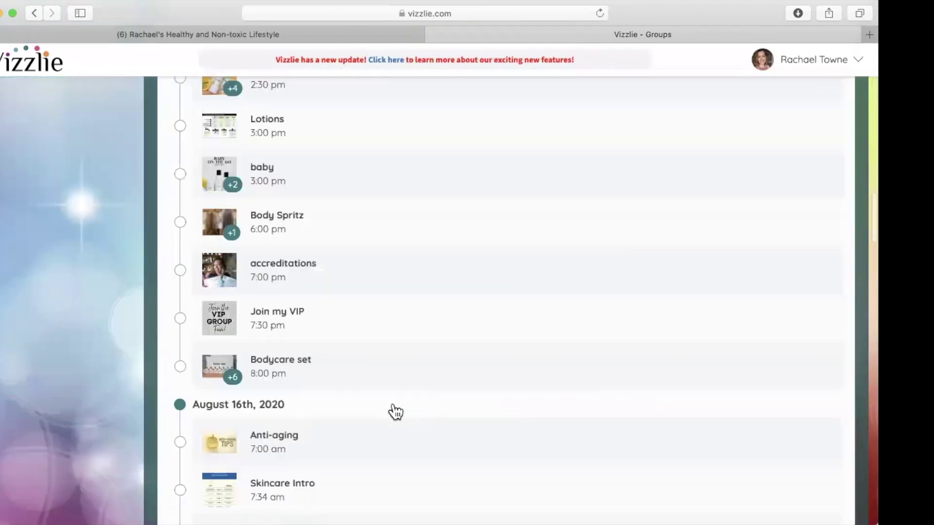
scroll(395, 411, down, 10)
scroll(395, 412, down, 15)
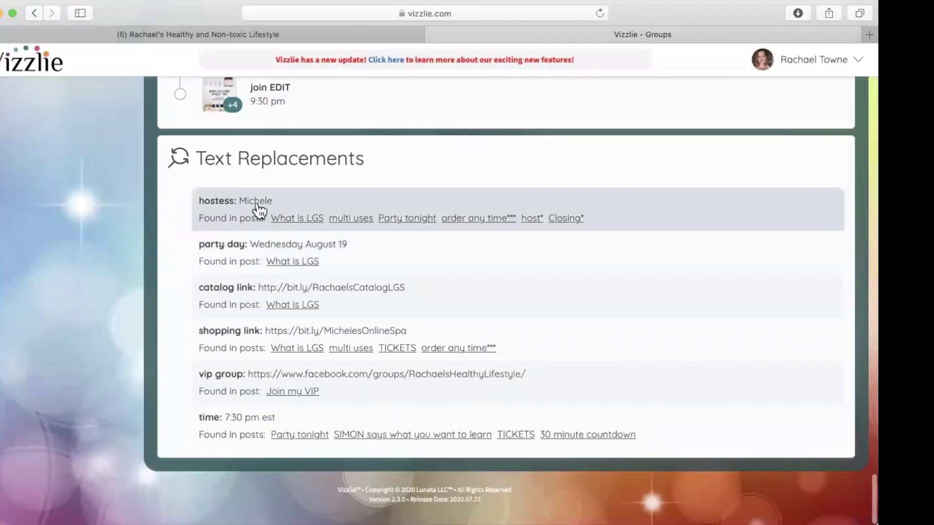
Step: Clear 'Michele' from the hostess text replacement and save it empty
click(254, 207)
drag(373, 165, 216, 161)
key(BackSpace)
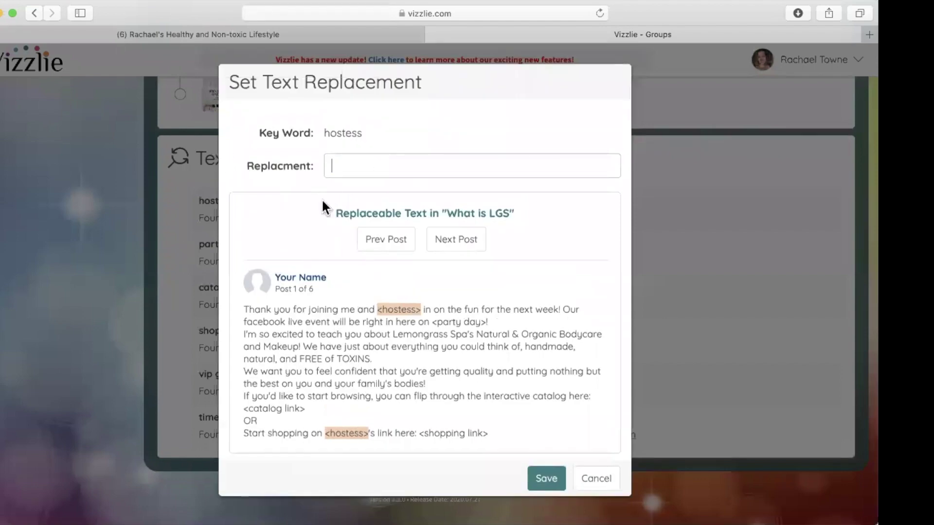
click(545, 488)
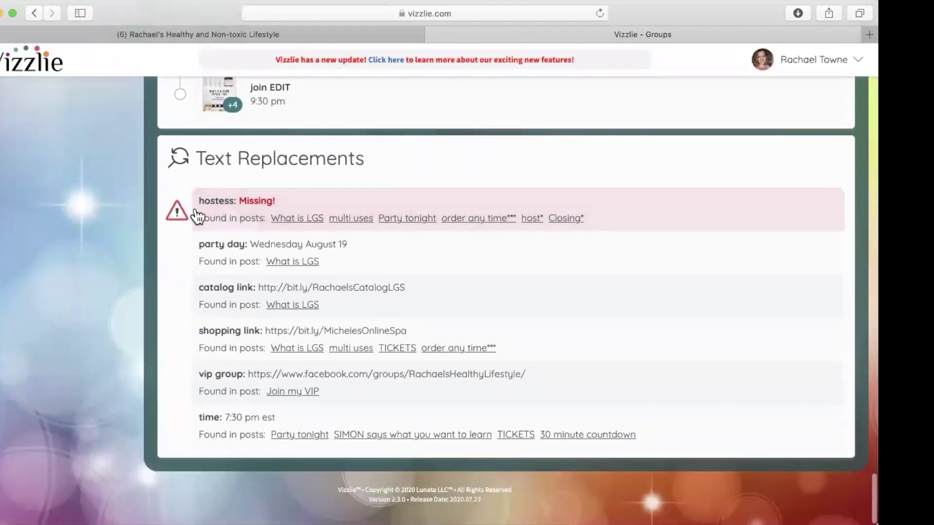
scroll(322, 227, up, 15)
scroll(319, 229, up, 15)
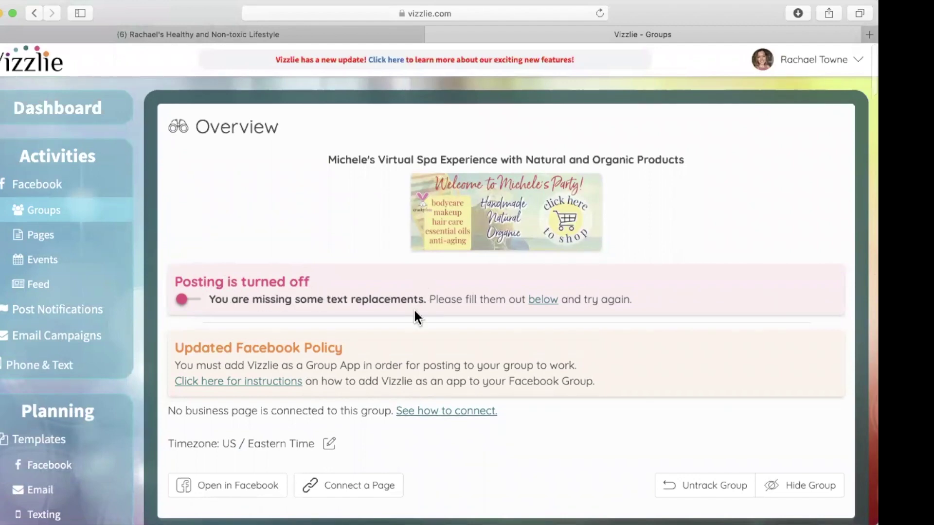
scroll(413, 316, down, 15)
scroll(414, 315, down, 15)
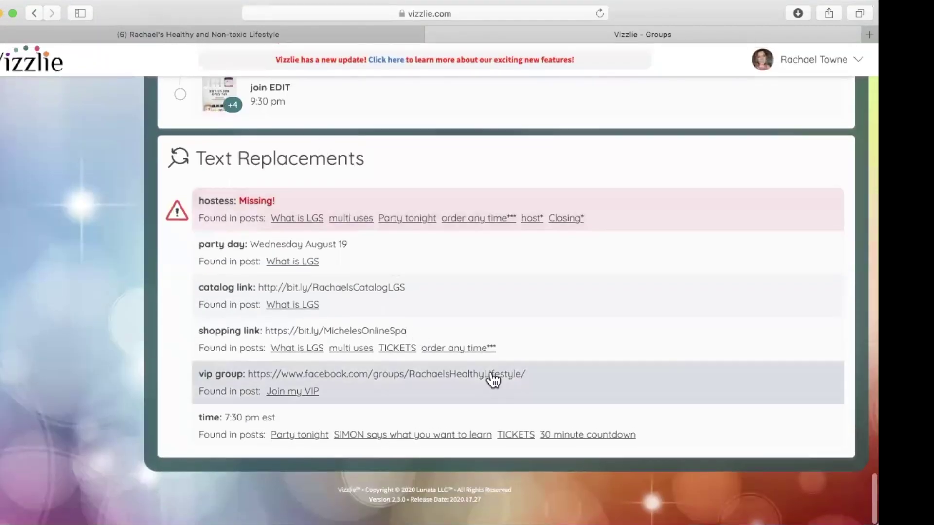
scroll(460, 166, up, 5)
scroll(460, 166, up, 10)
scroll(460, 166, up, 10)
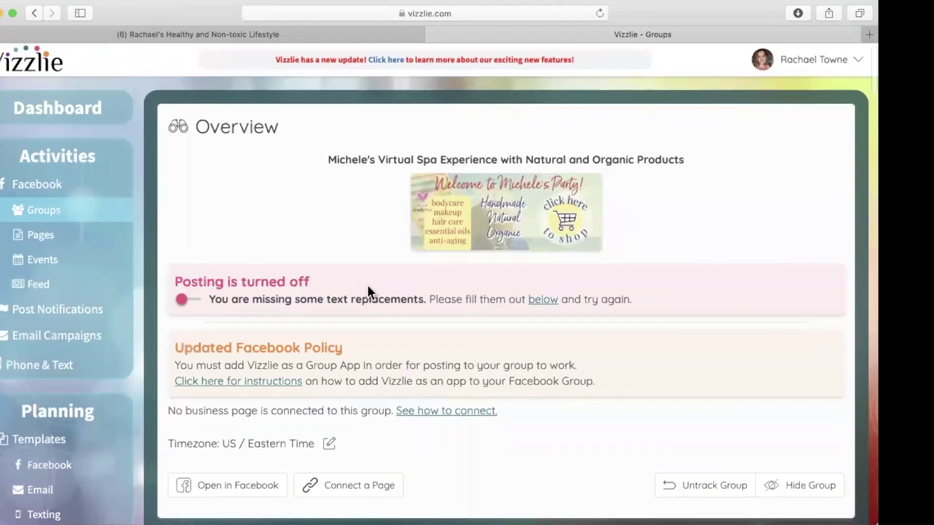
scroll(330, 423, down, 2)
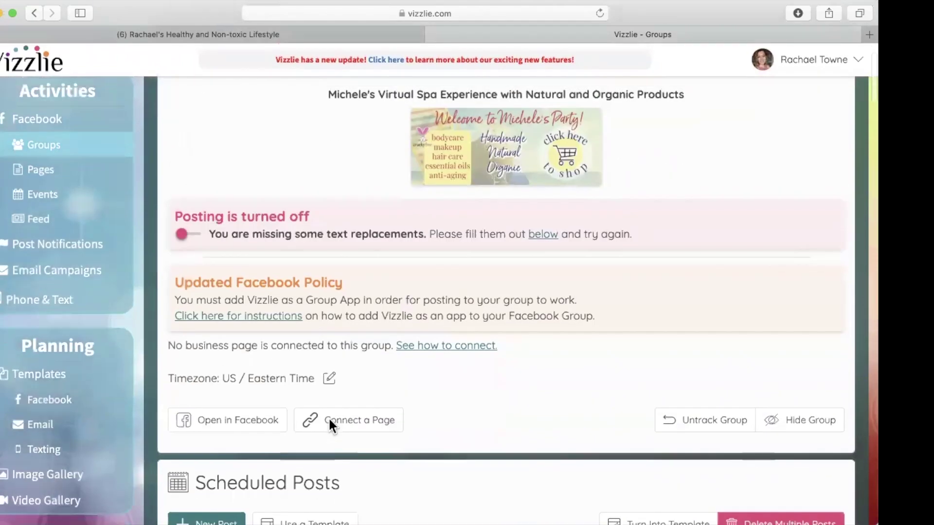
scroll(329, 425, down, 1)
scroll(329, 425, down, 2)
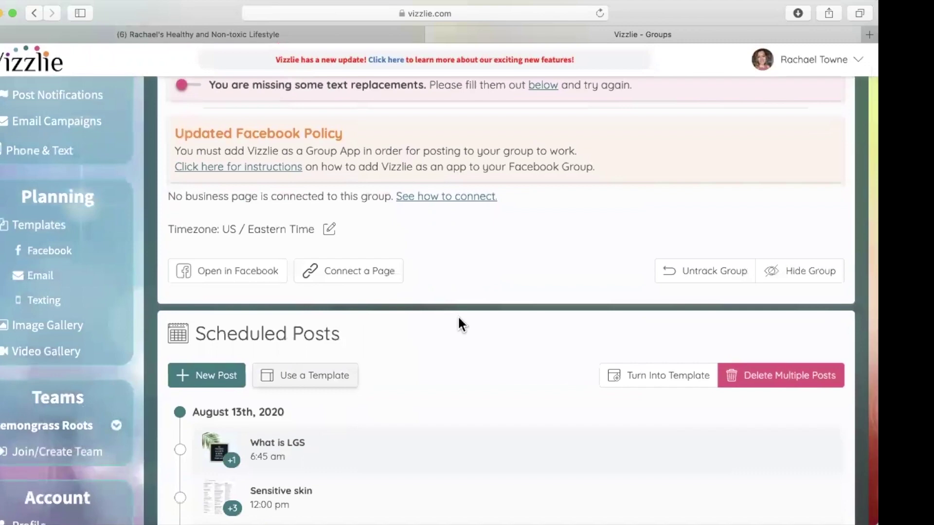
scroll(229, 235, up, 3)
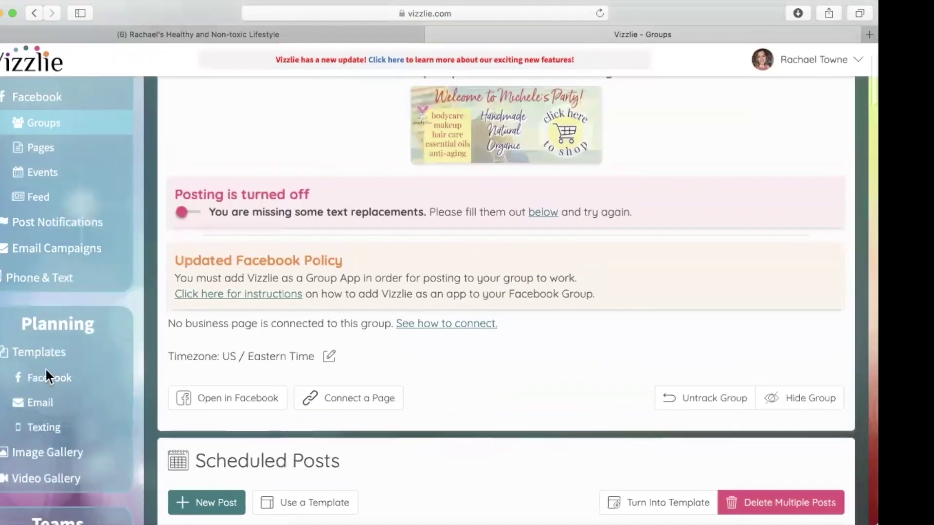
scroll(66, 329, down, 3)
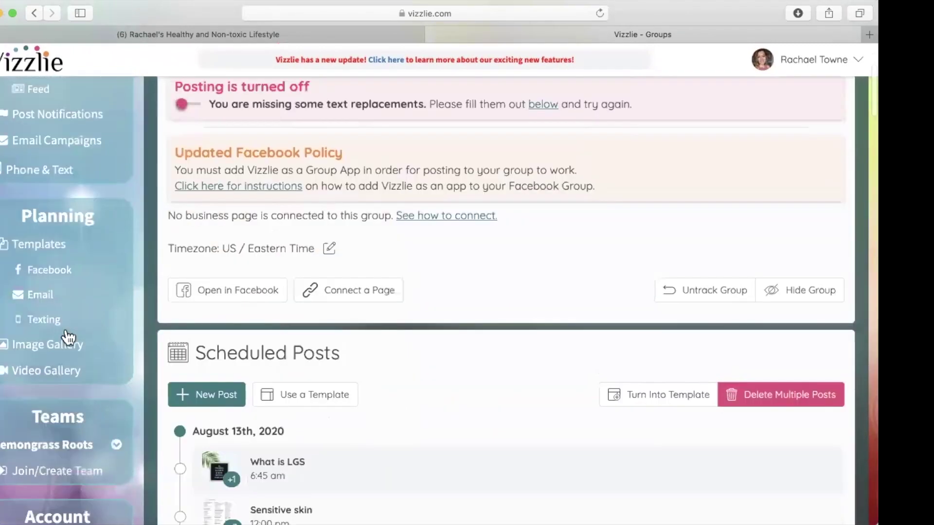
Step: Copy the share code of the '7:55 start February' Facebook template and return to the list
click(49, 273)
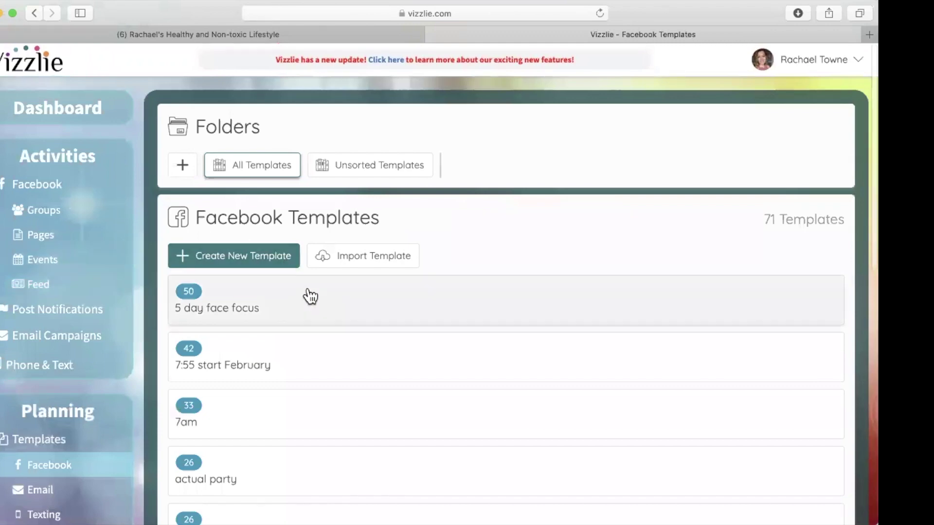
scroll(373, 369, down, 2)
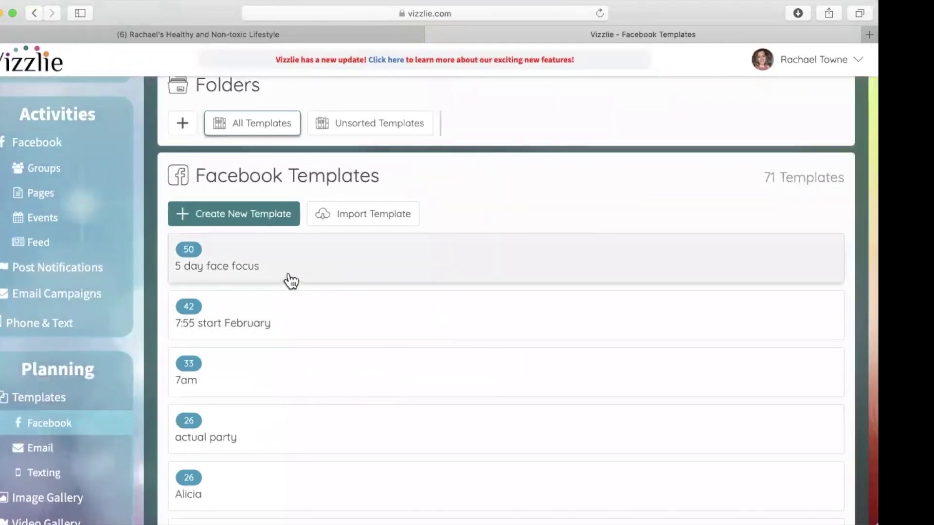
click(261, 330)
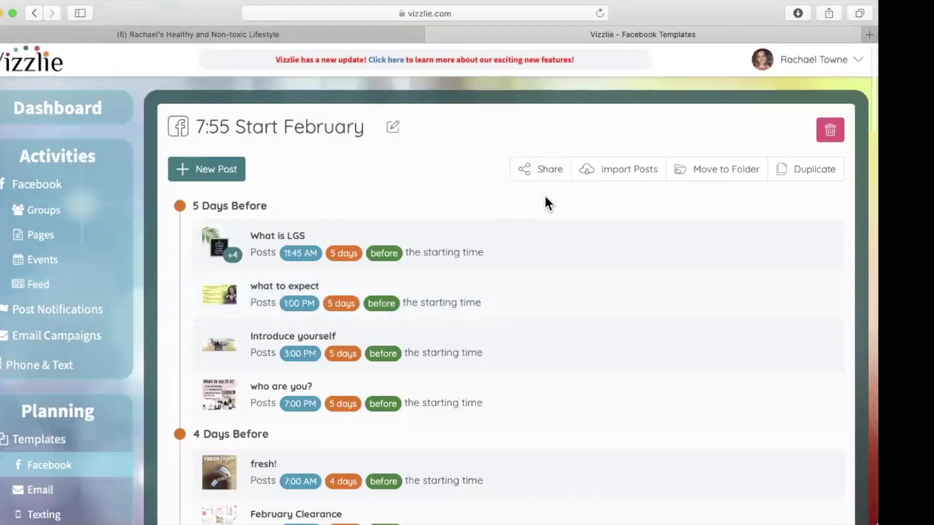
click(543, 175)
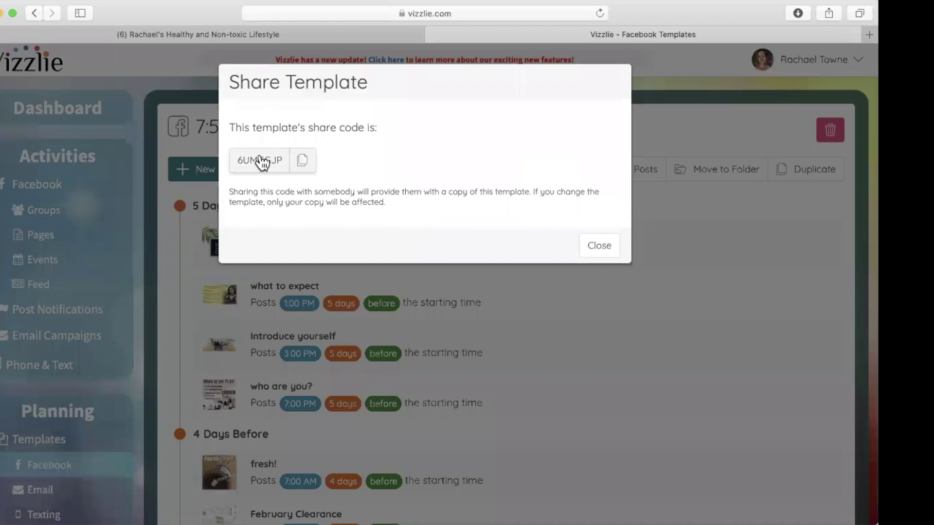
click(299, 162)
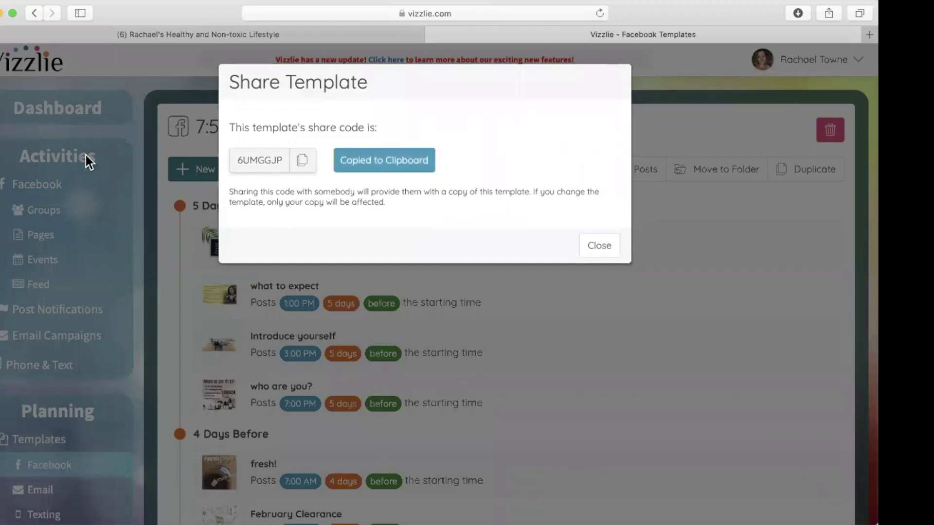
click(606, 247)
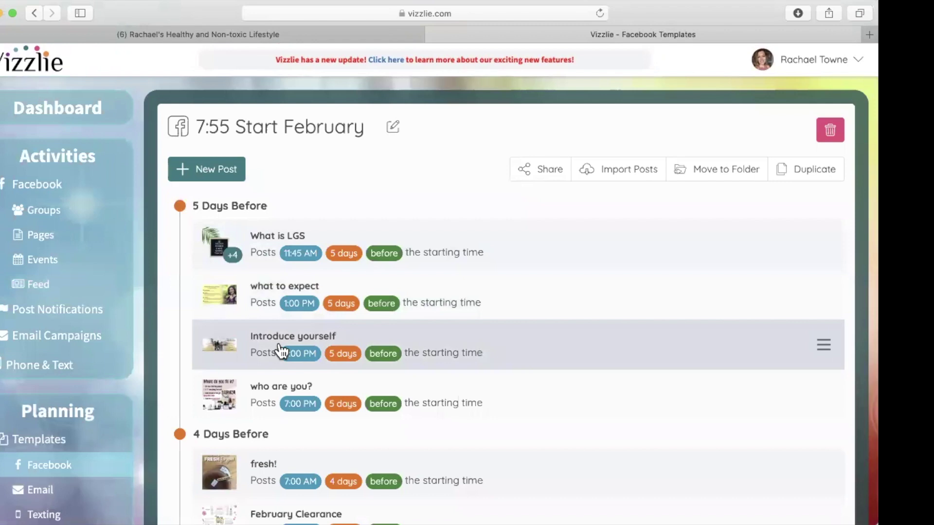
scroll(100, 388, down, 3)
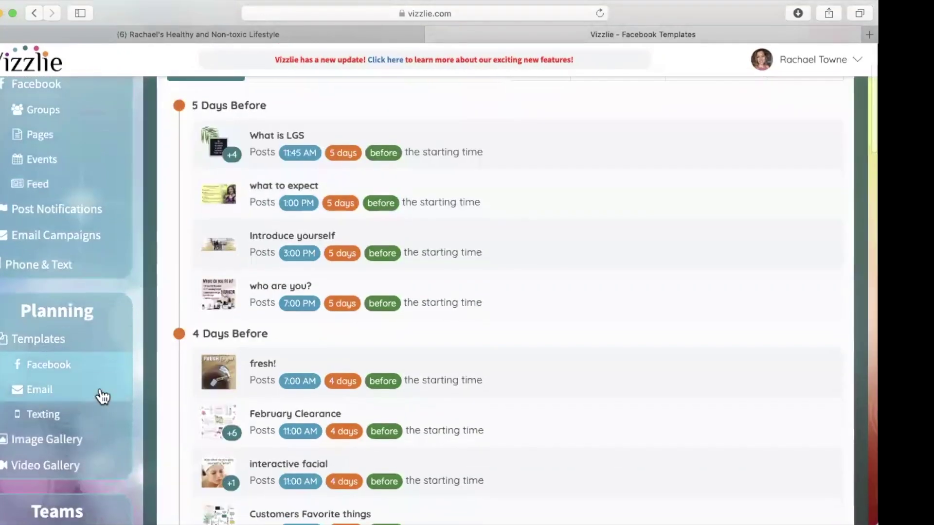
scroll(86, 338, down, 3)
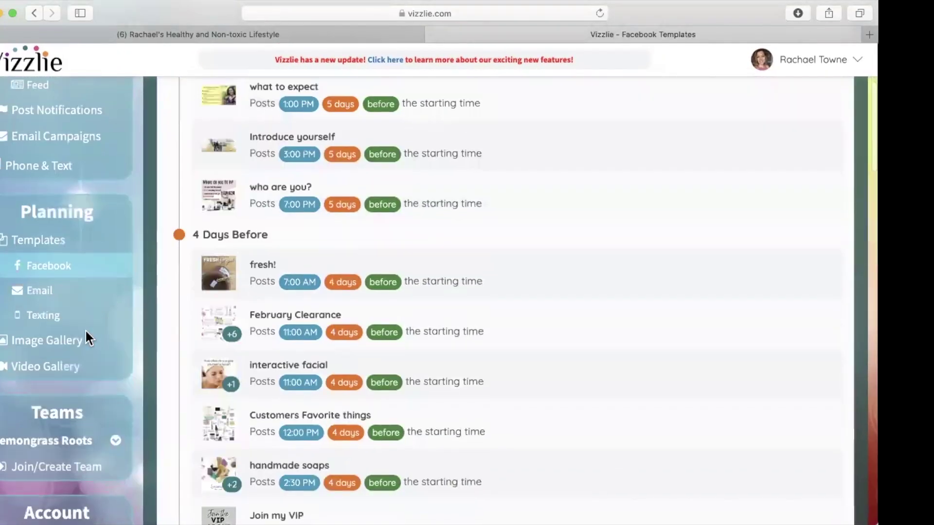
click(48, 266)
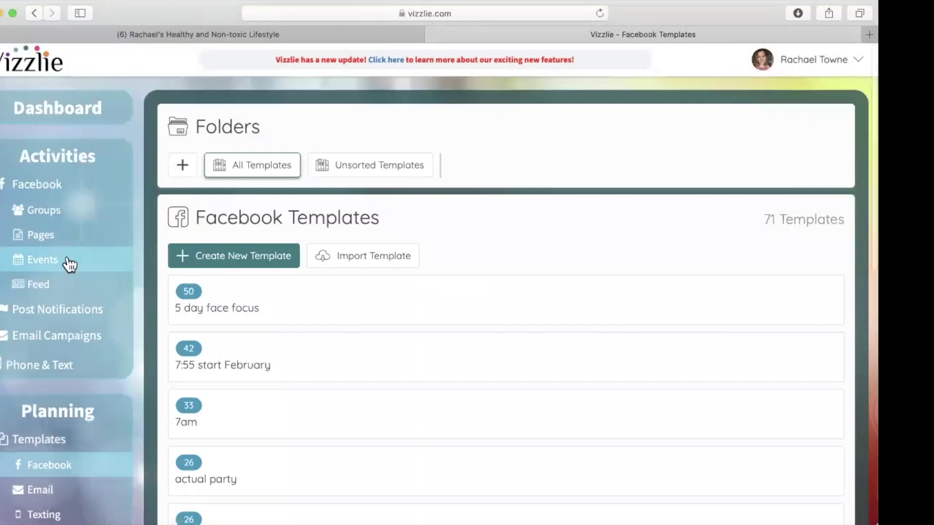
Step: Paste share code 6UMGGJP into Import Template and look up the template
click(344, 256)
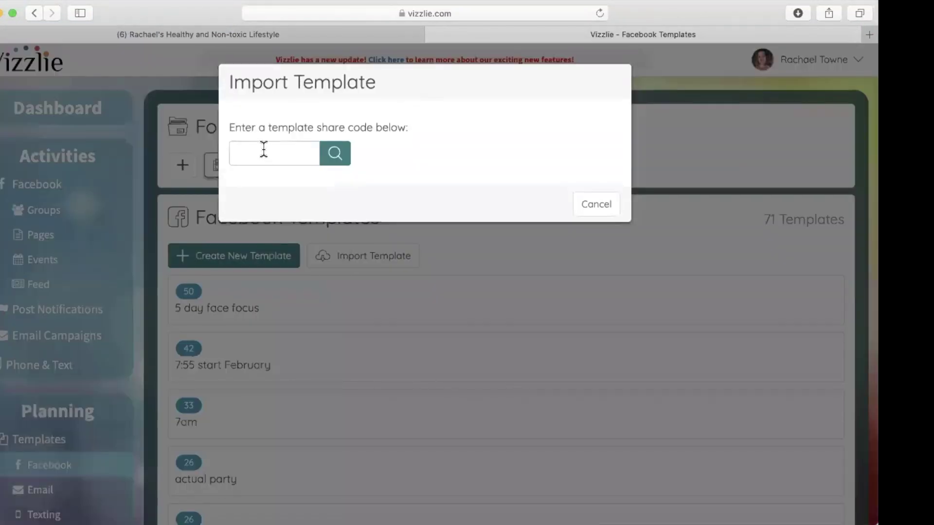
key(super+v)
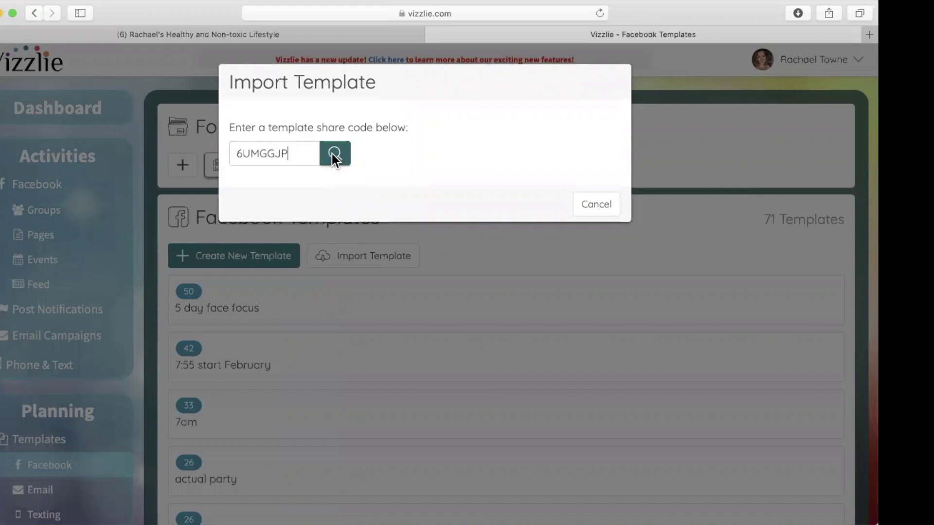
click(333, 154)
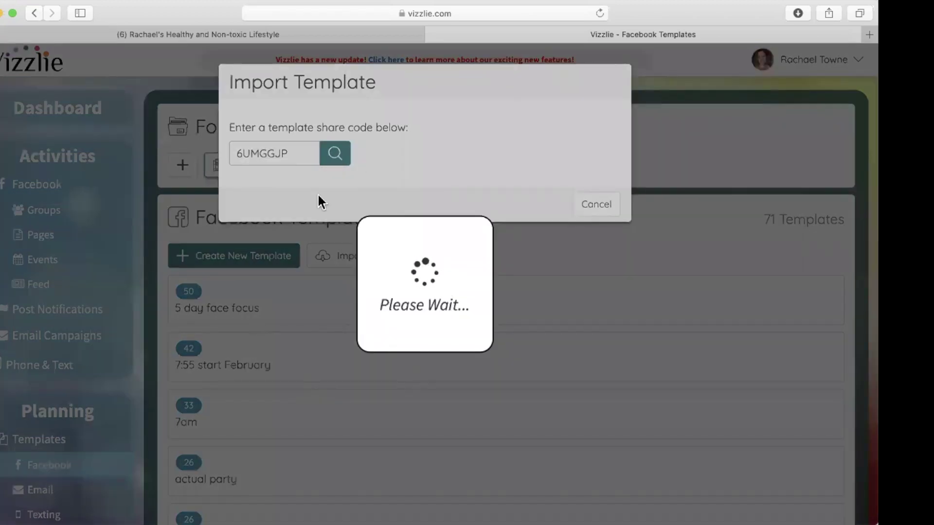